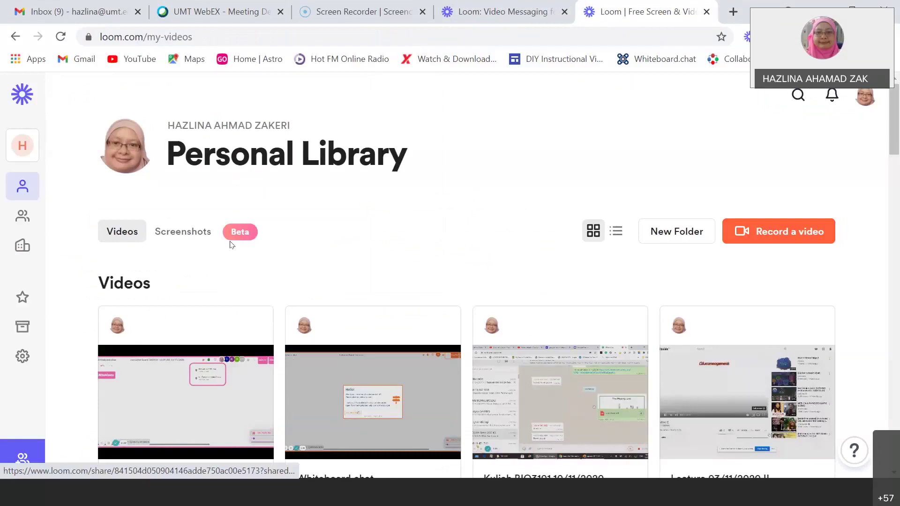
- Search Google for chrome web store in a new browser tab and open the Chrome Web Store
left_click(797, 235)
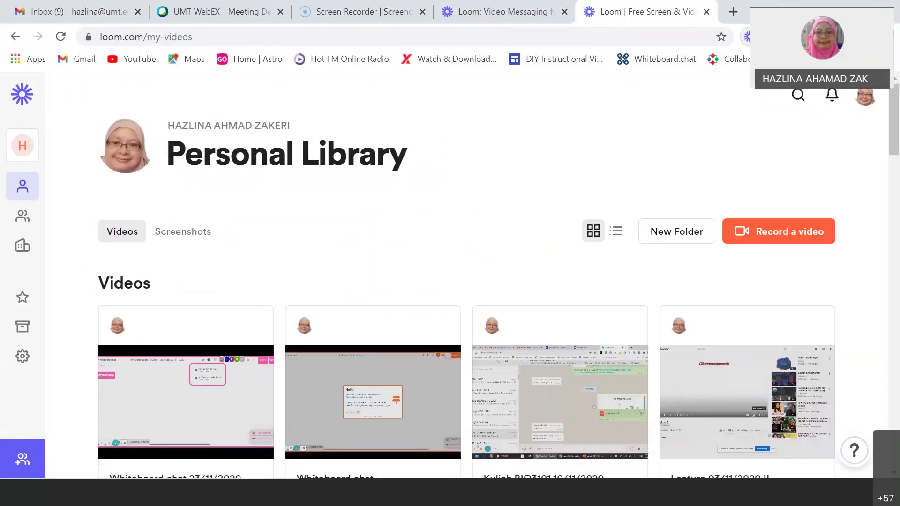
left_click(733, 12)
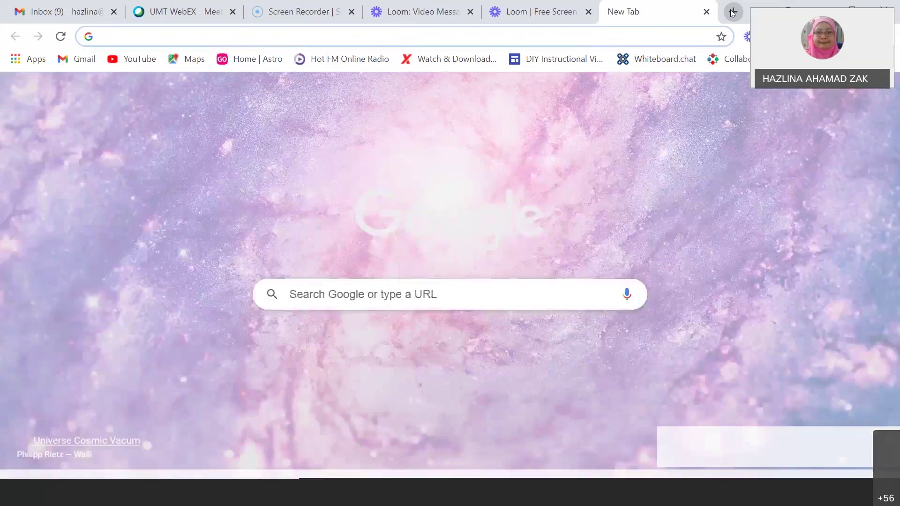
type("chrome")
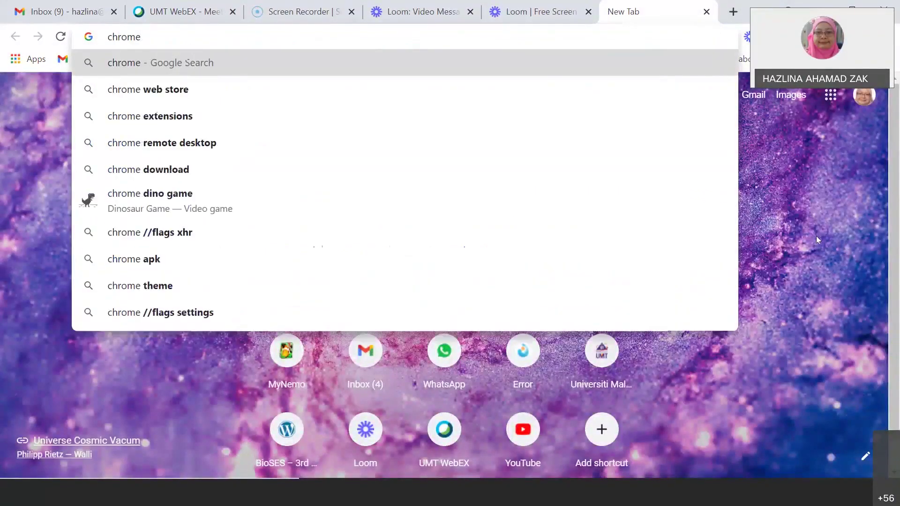
key("Down")
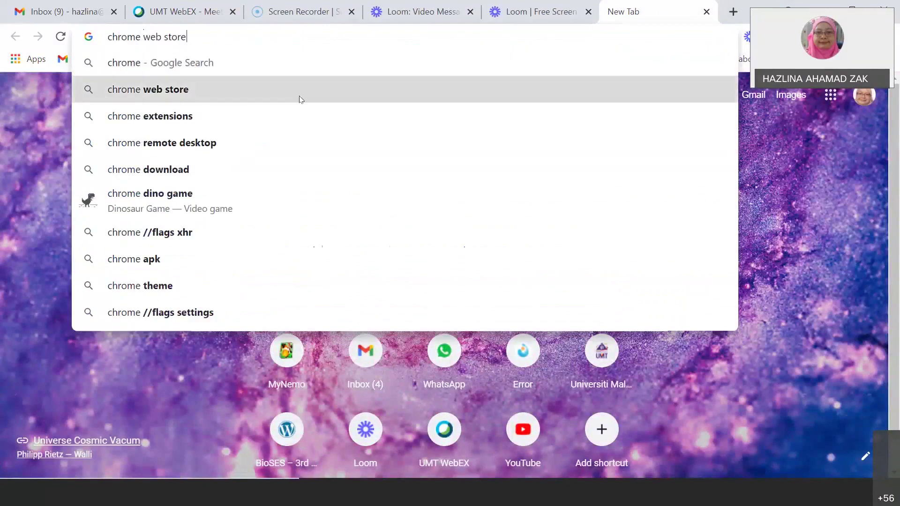
key("Return")
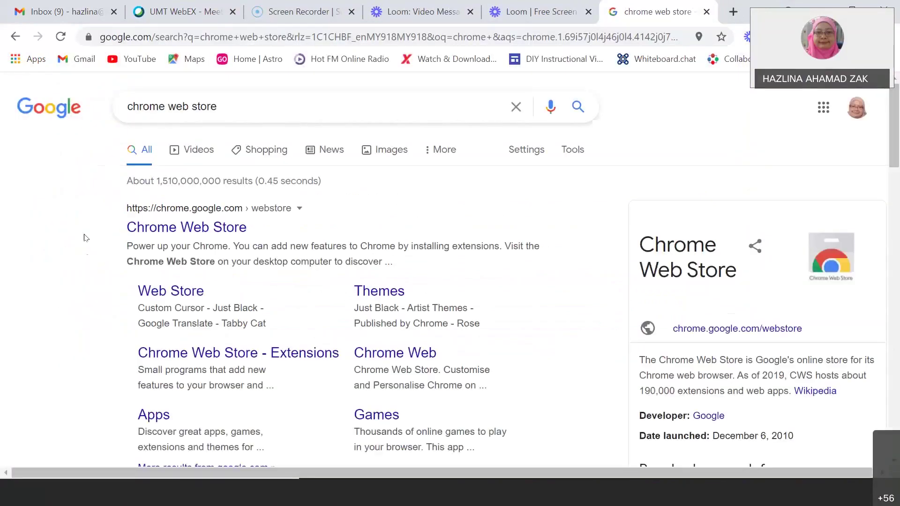
left_click(200, 227)
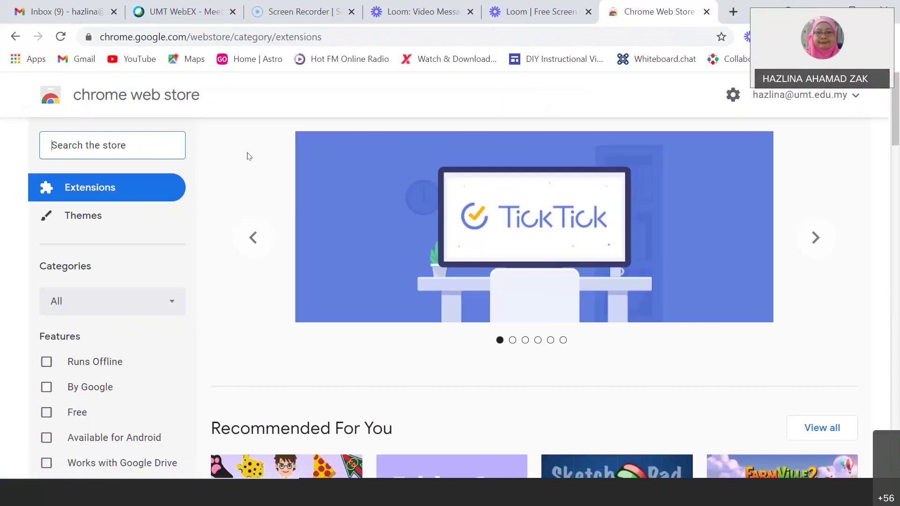
- Search the store for loom and examine the Loom for Chrome listing among the extension results
type("loom")
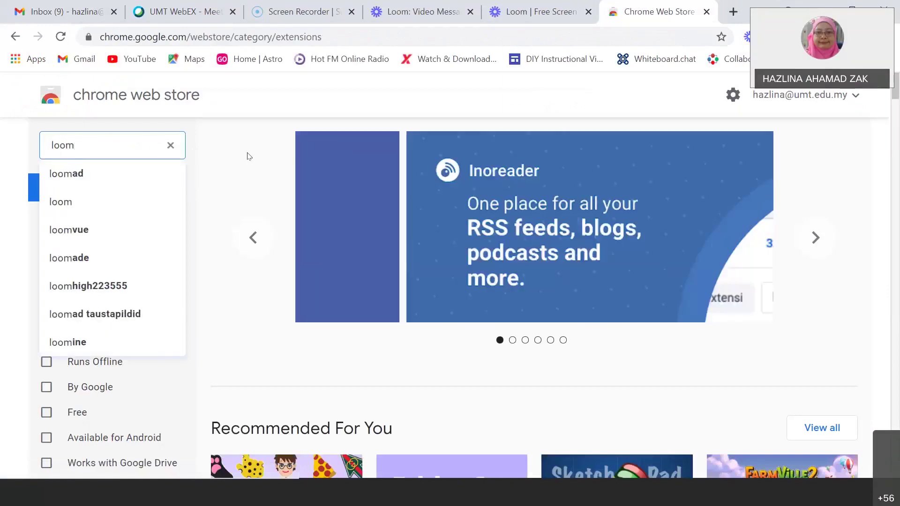
left_click(88, 204)
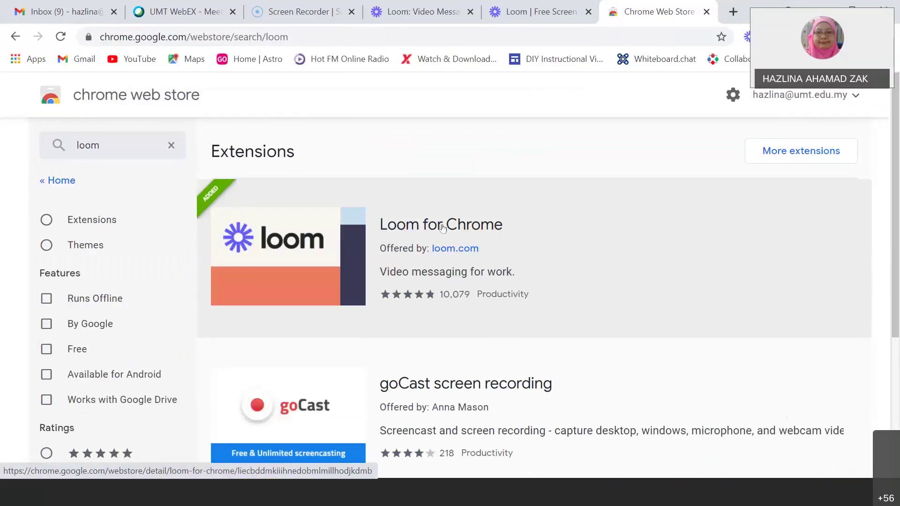
scroll(482, 263, "down", 1)
scroll(485, 265, "down", 1)
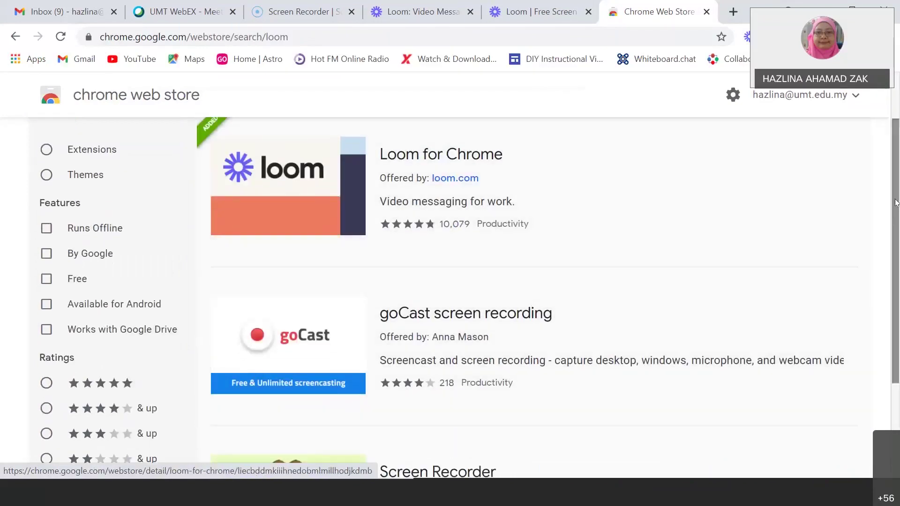
left_click_drag(896, 199, 897, 175)
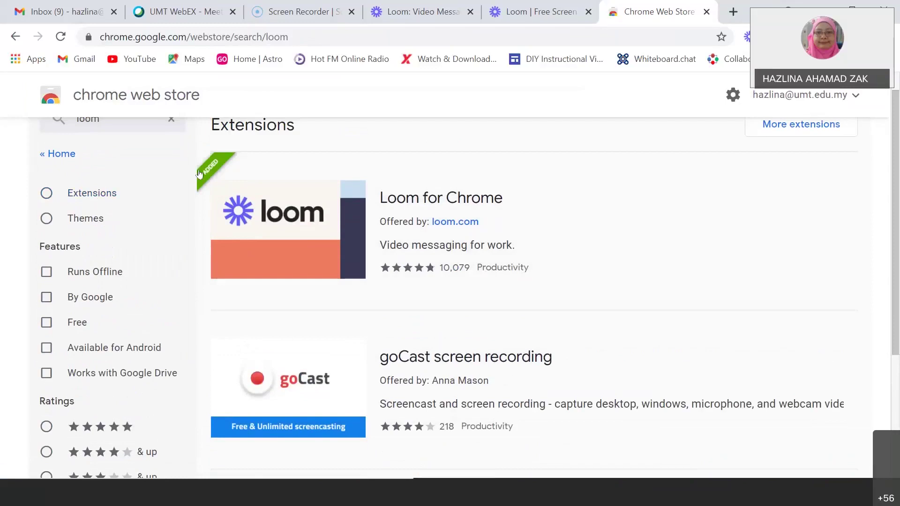
scroll(335, 261, "up", 1)
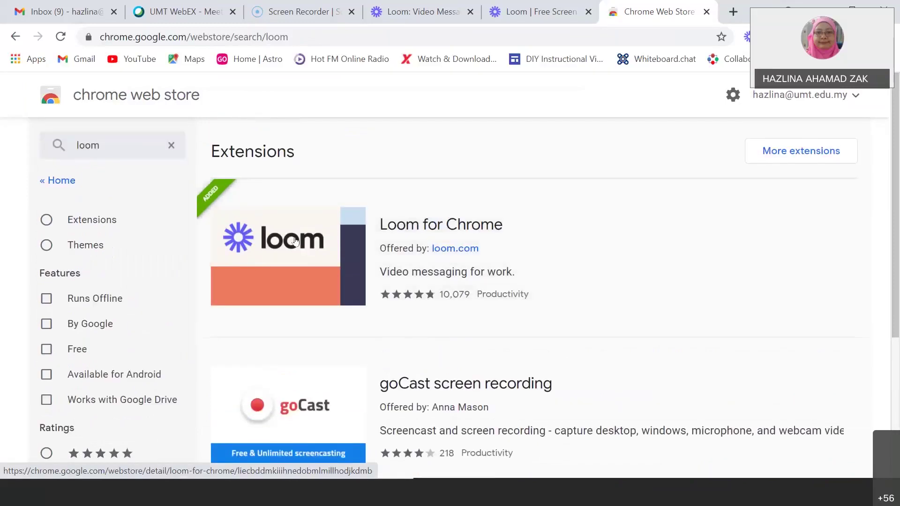
scroll(326, 250, "down", 2)
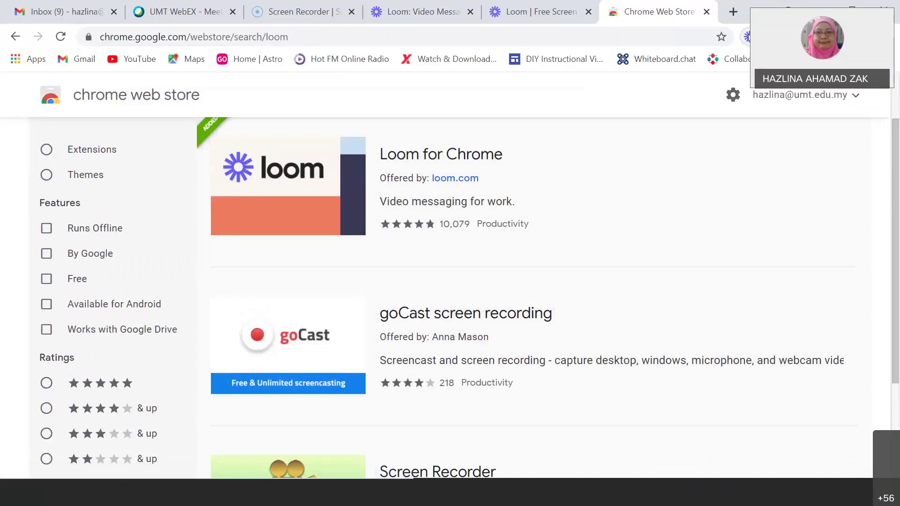
- Return to the Loom video library, open the Loom recorder and set the capture mode to Screen Only
left_click(580, 19)
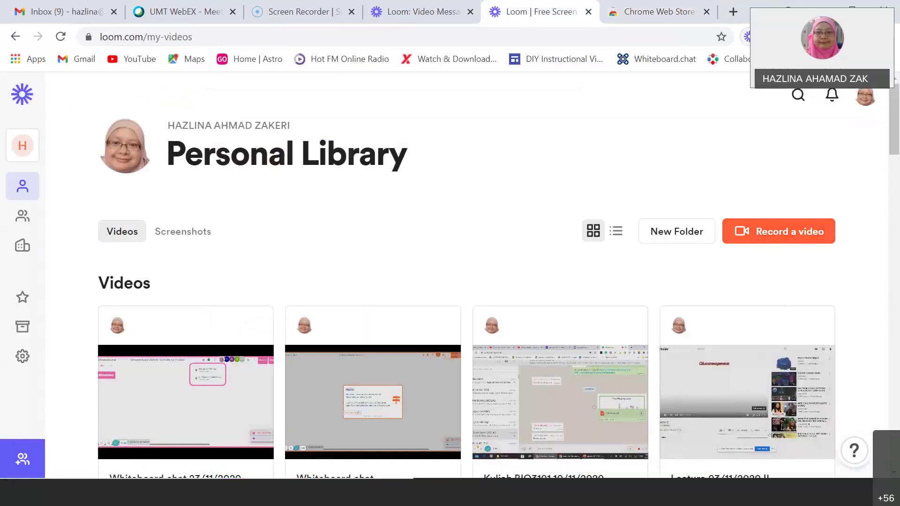
left_click(746, 36)
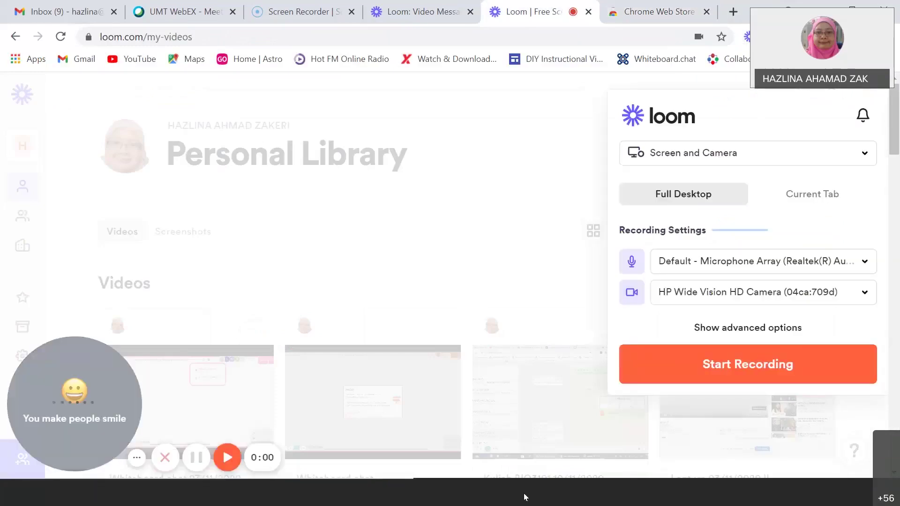
left_click(719, 155)
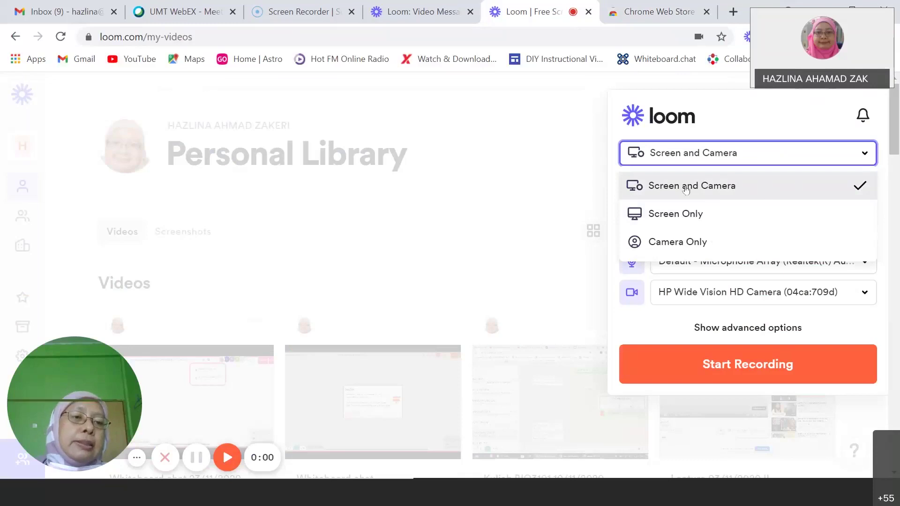
left_click(749, 213)
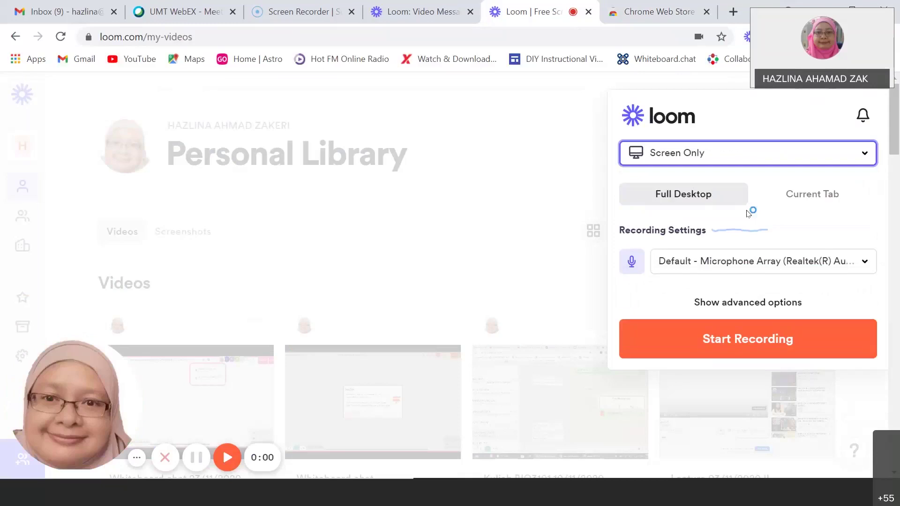
- Try the medium and large sizes for the profile photo bubble, and set it back to the smallest size
mouse_move(96, 397)
mouse_move(80, 383)
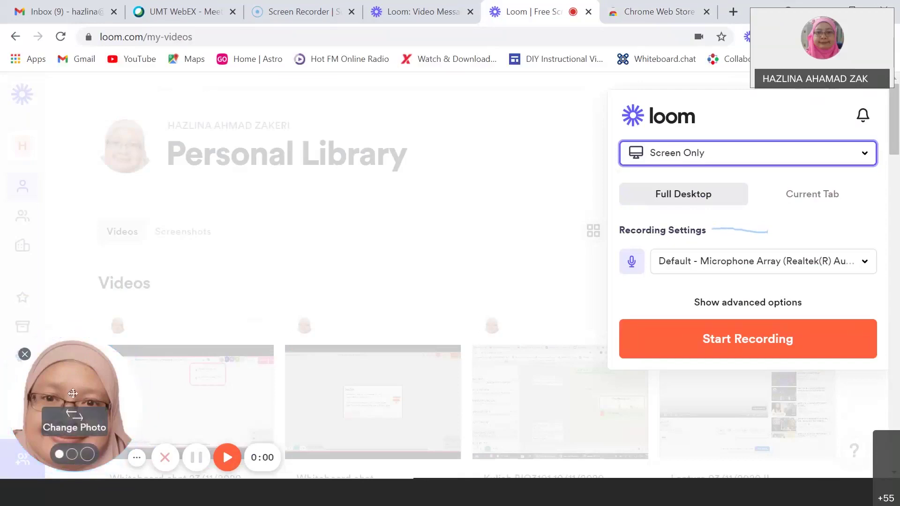
left_click(73, 454)
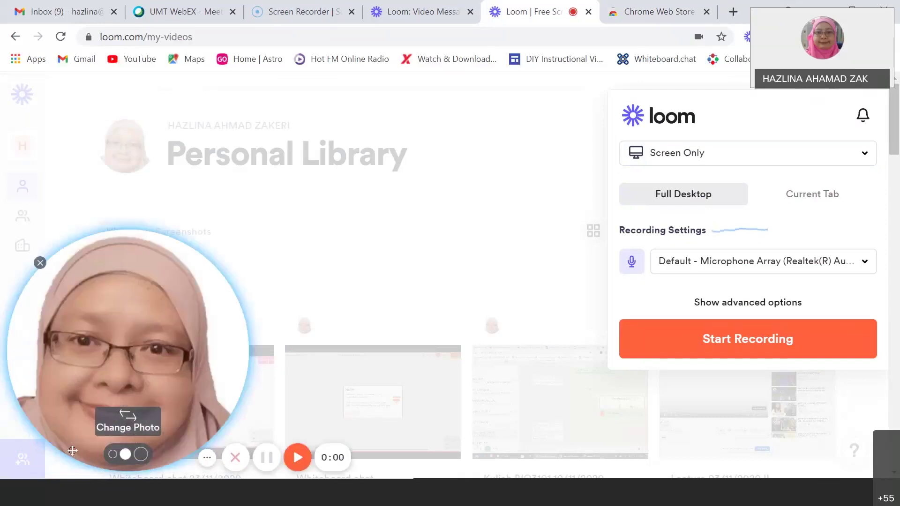
left_click(141, 455)
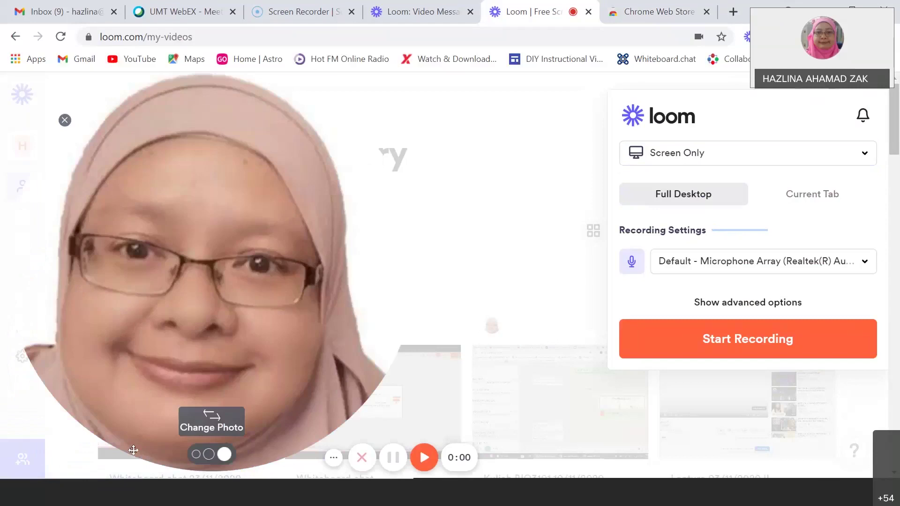
left_click(196, 454)
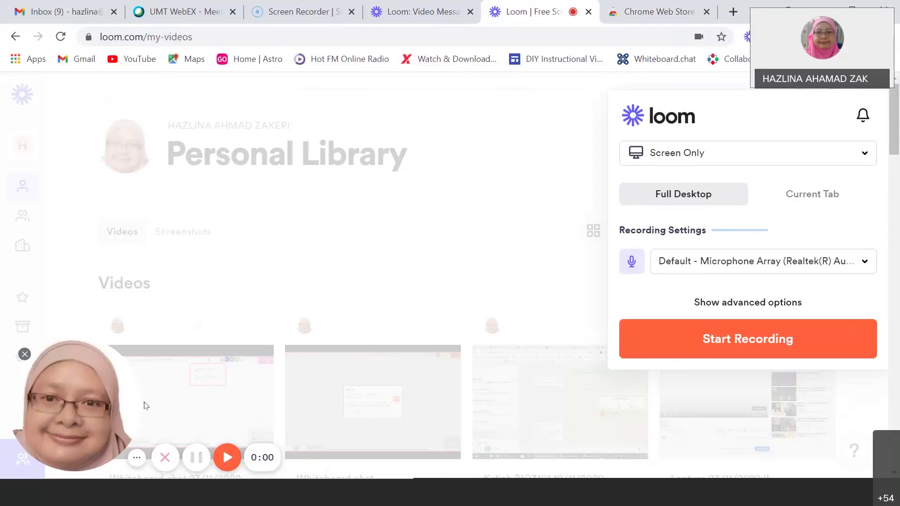
- Remove the profile photo bubble from the recording view
mouse_move(31, 370)
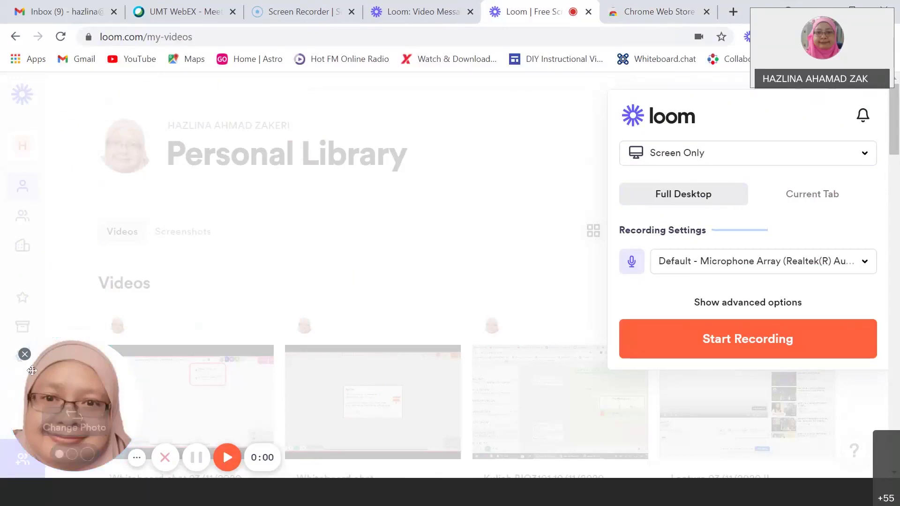
left_click(25, 354)
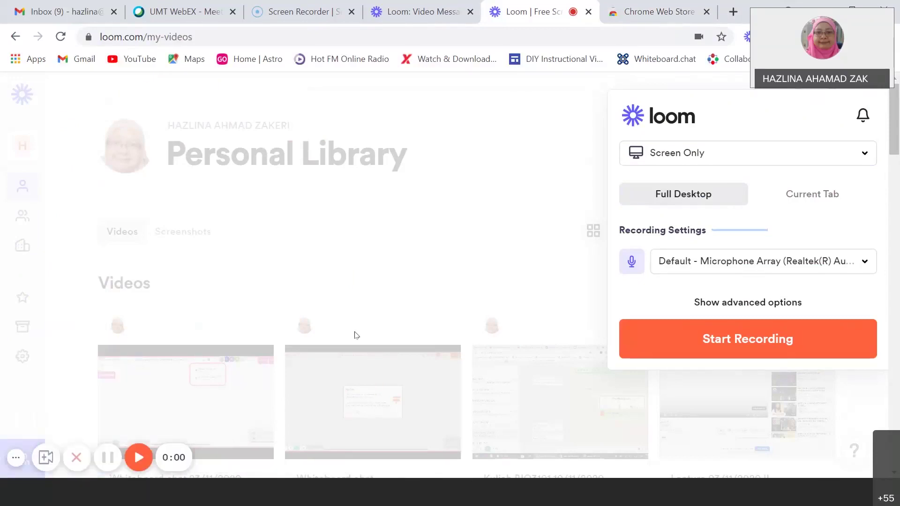
- Switch the capture mode to Camera Only and back to Screen Only
left_click(702, 154)
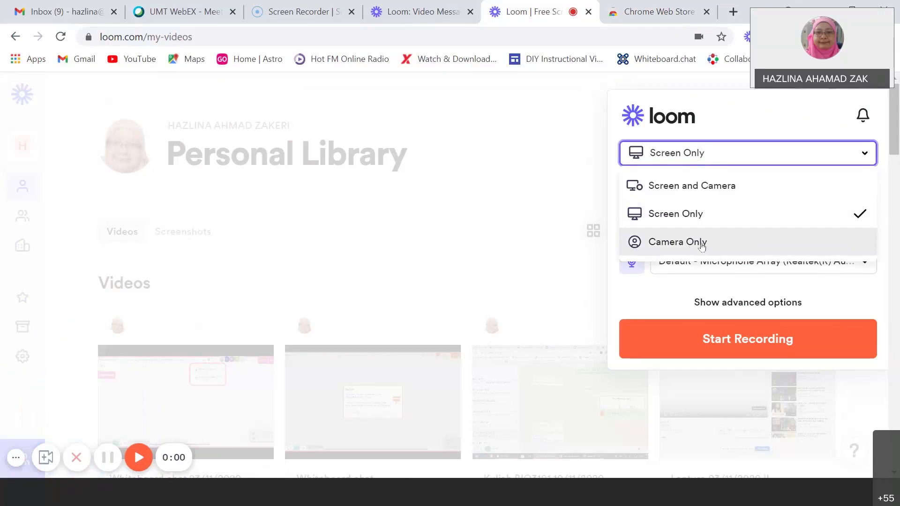
left_click(700, 224)
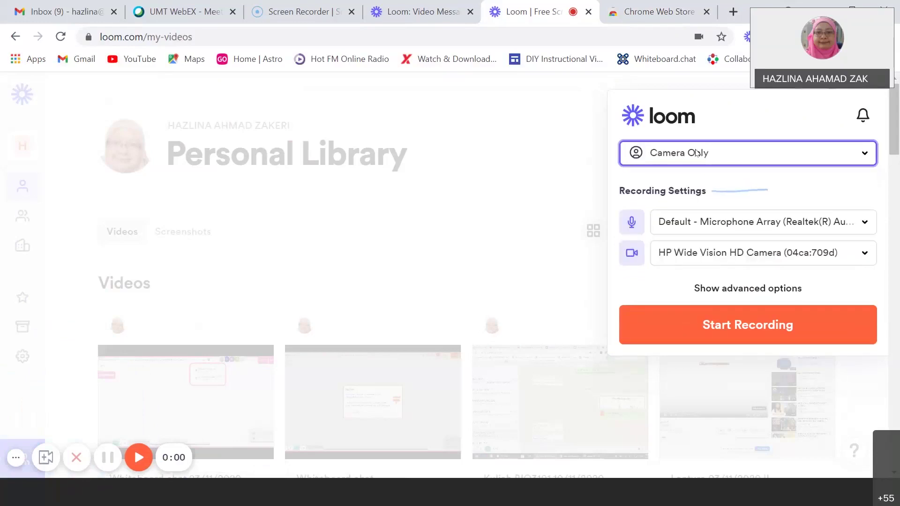
left_click(697, 153)
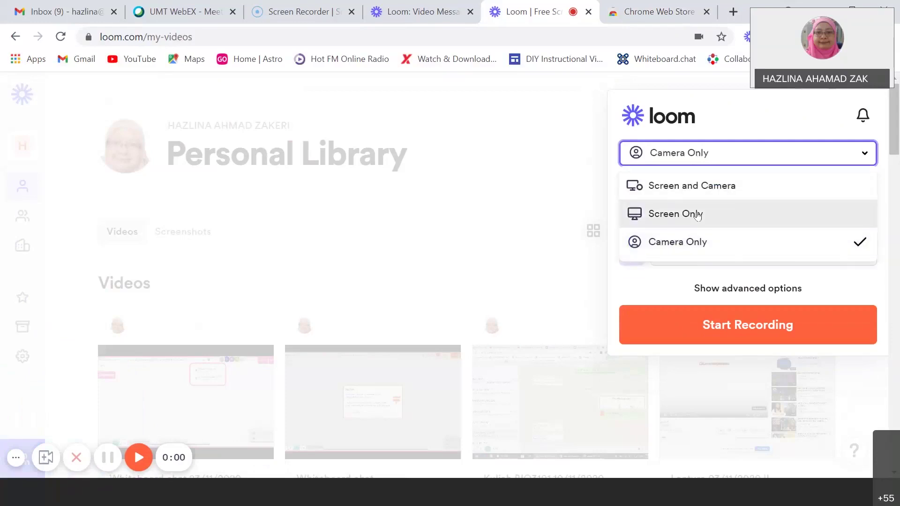
left_click(694, 214)
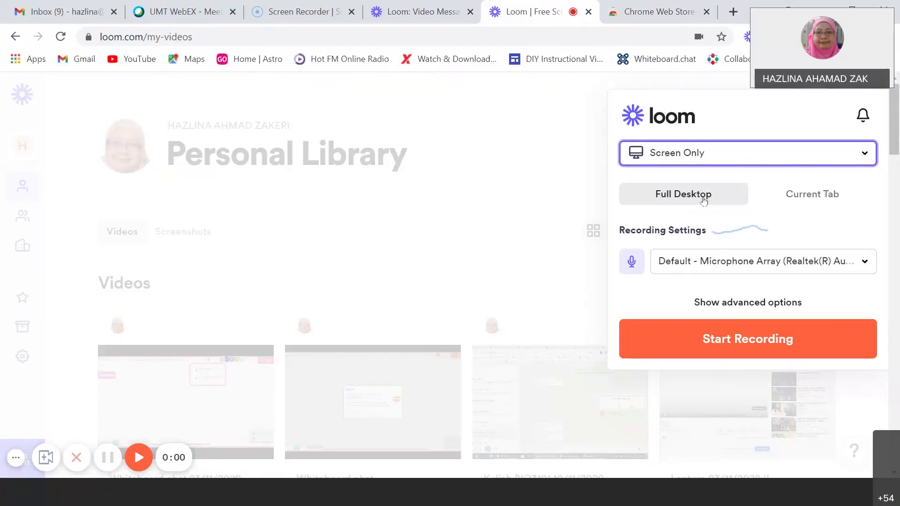
- Set the recording area to Current Tab and check the available microphones without changing the selected one
left_click(702, 195)
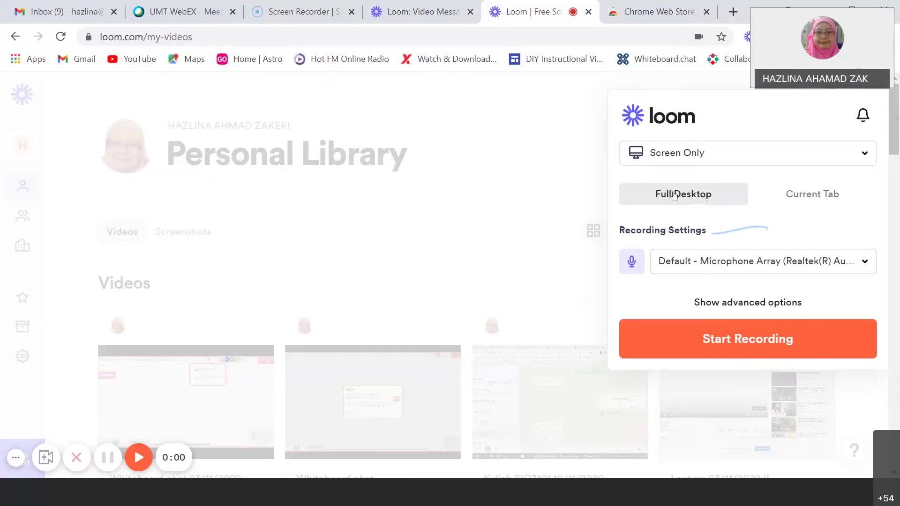
left_click(821, 195)
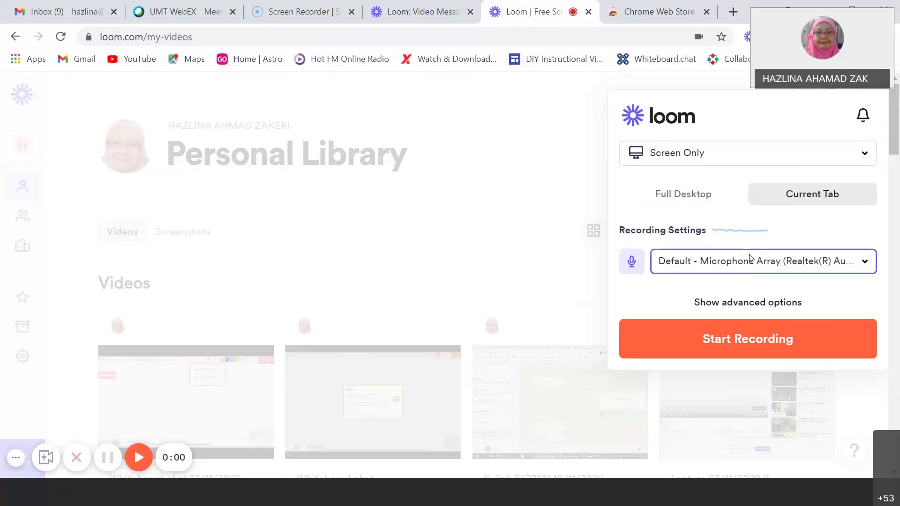
left_click(810, 261)
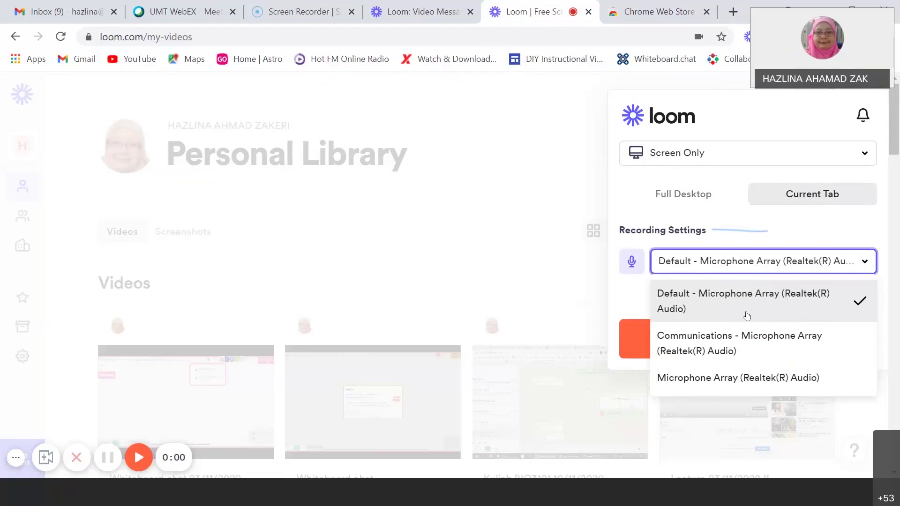
left_click(630, 294)
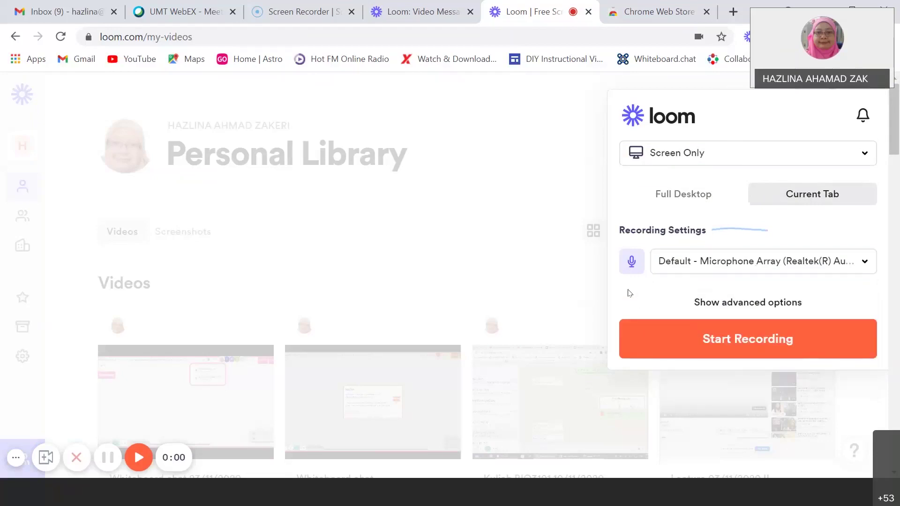
- Examine the advanced recording options, toggle Control Menu off and on again, and collapse the options
left_click(777, 303)
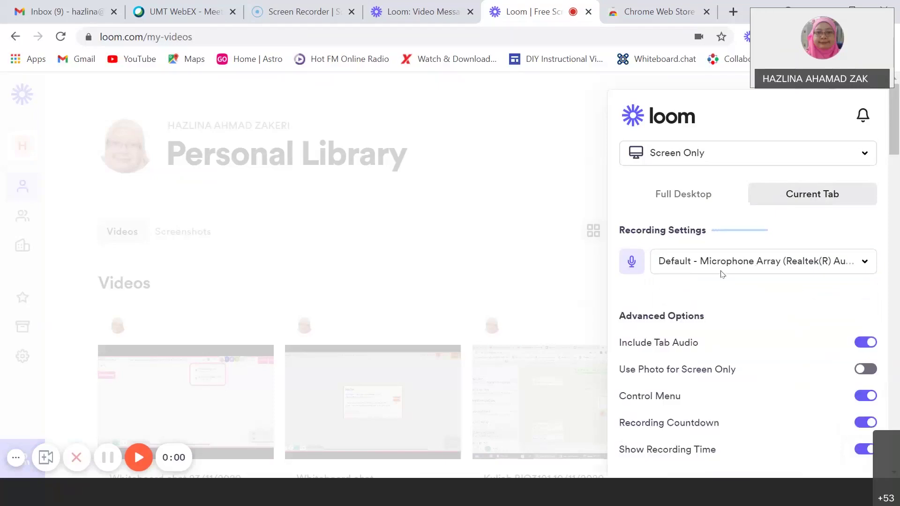
scroll(897, 170, "down", 1)
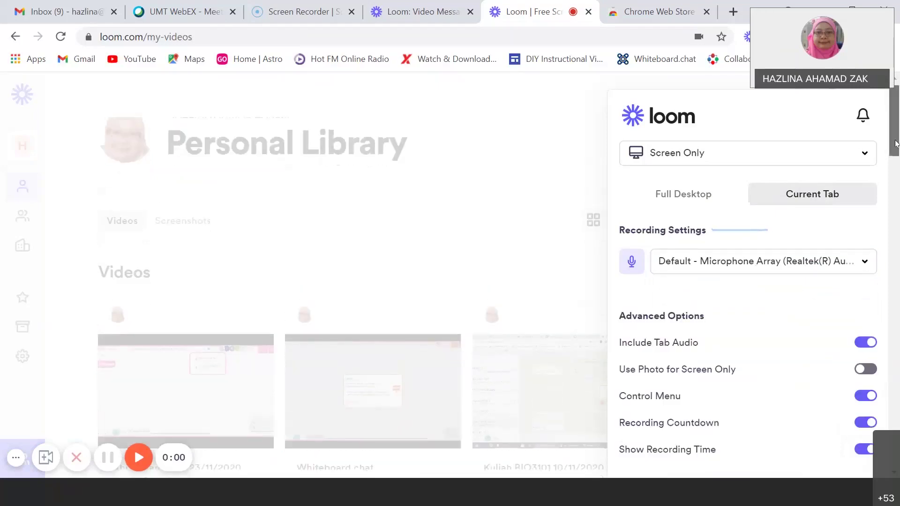
scroll(738, 342, "down", 1)
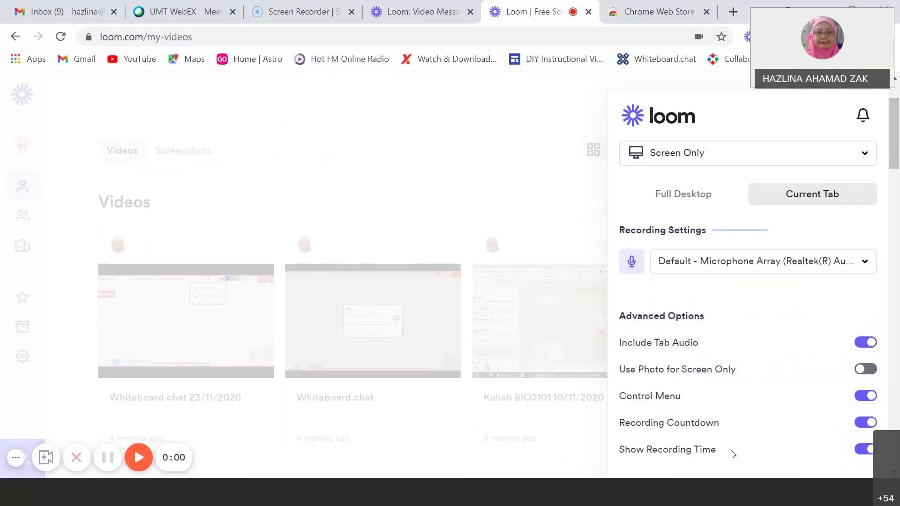
left_click(861, 396)
left_click(867, 397)
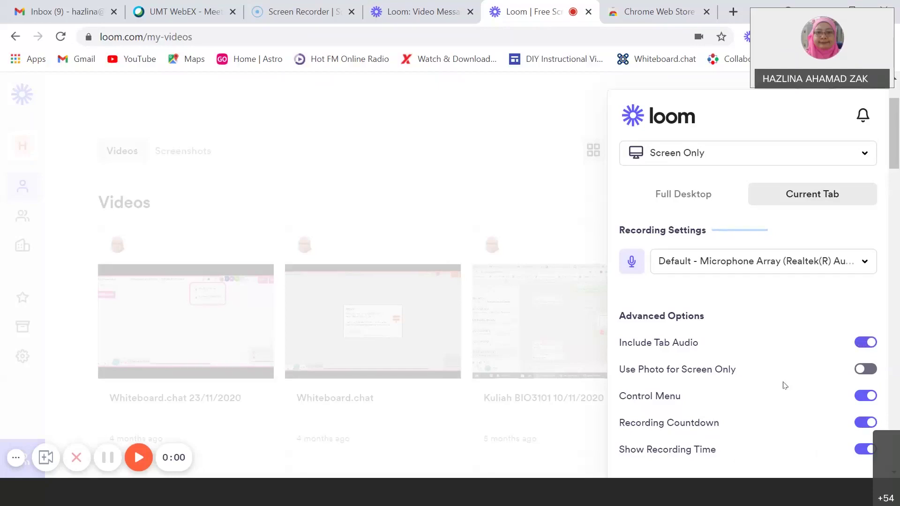
left_click(798, 476)
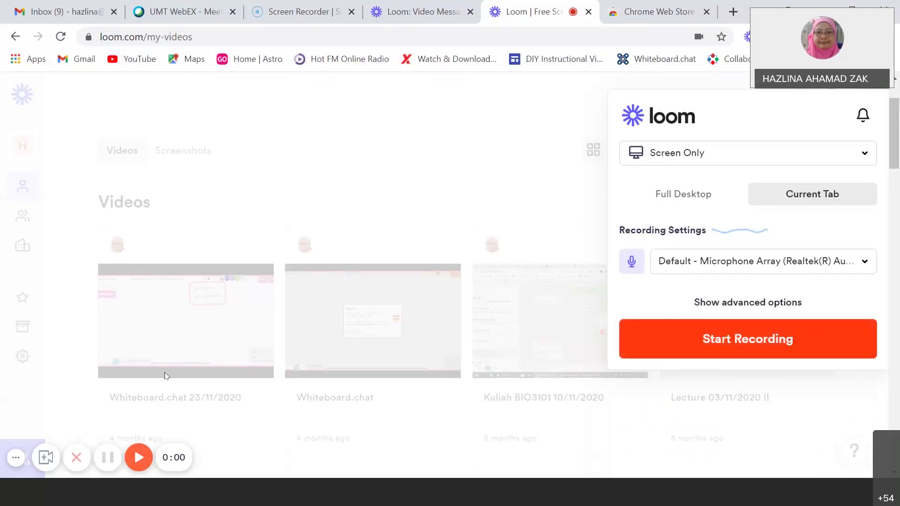
- Collapse and re-expand the recording control menu twice
left_click(16, 459)
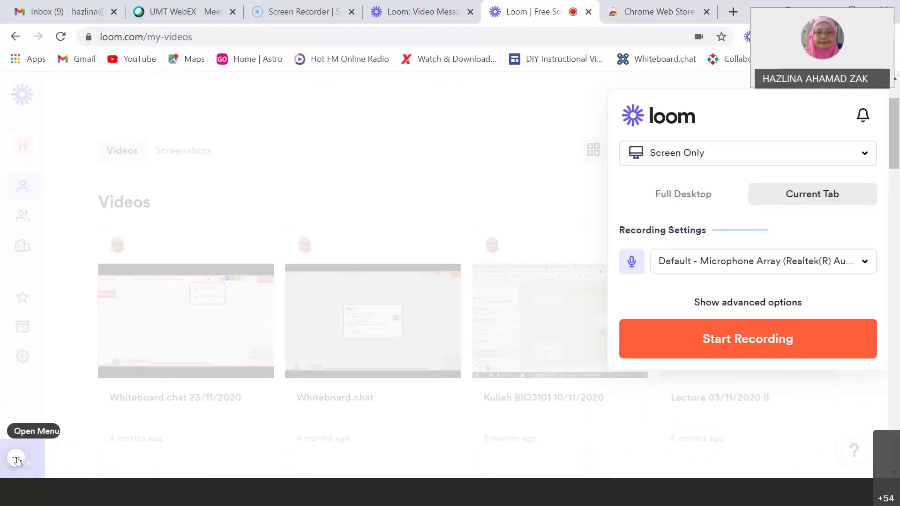
left_click(16, 458)
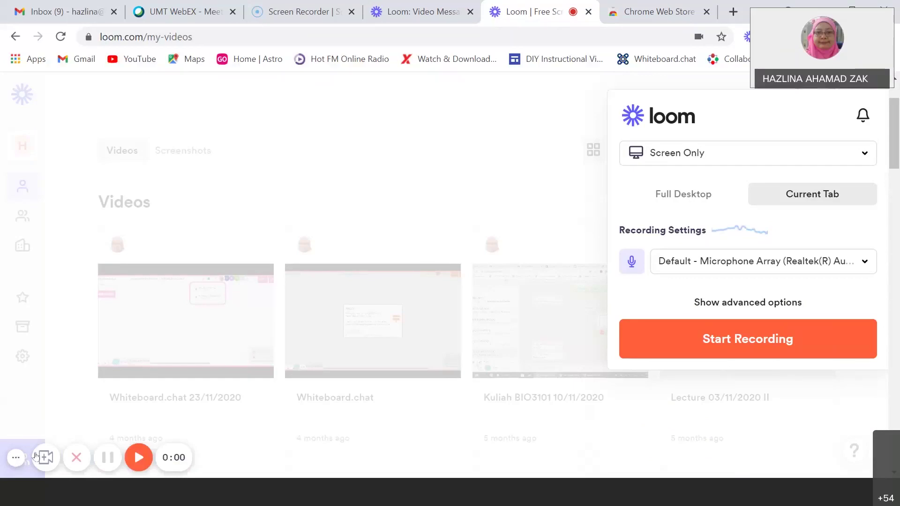
left_click(16, 458)
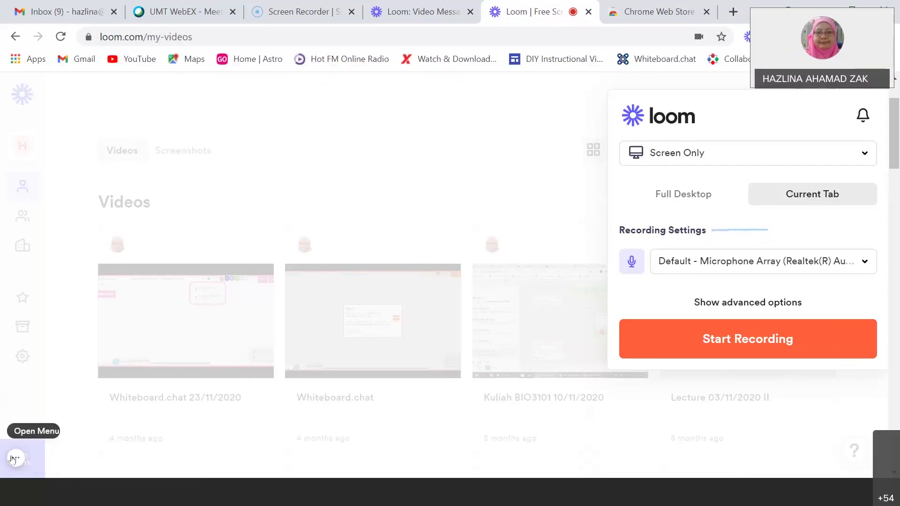
left_click(15, 458)
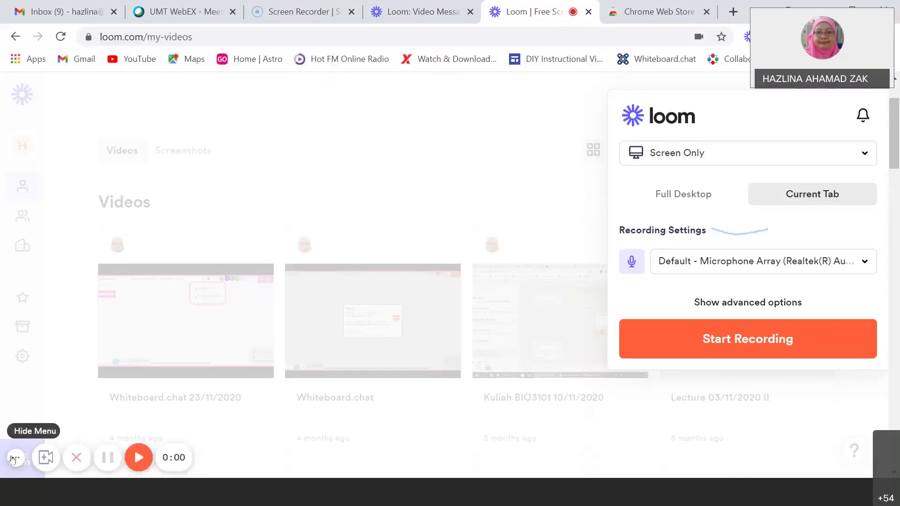
- Check the webcam choices in the camera settings, keep None selected, and cancel the pending recording
left_click(45, 456)
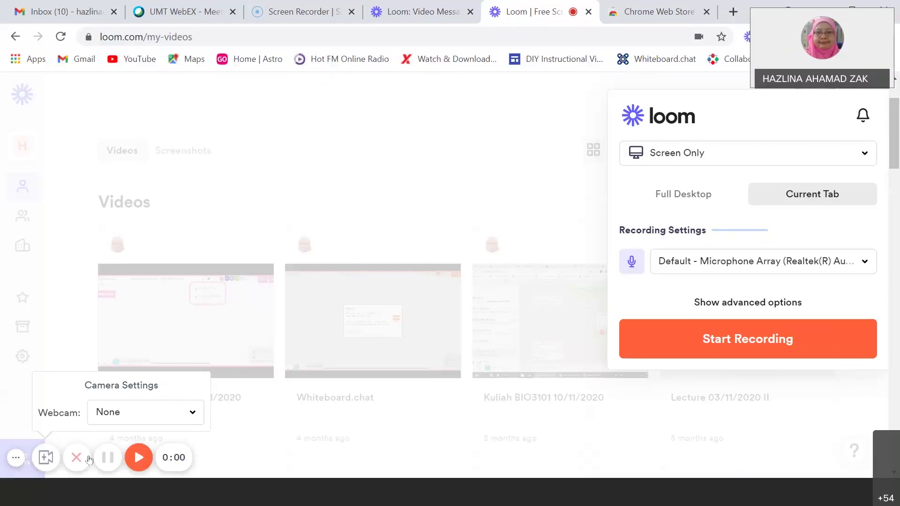
left_click(191, 411)
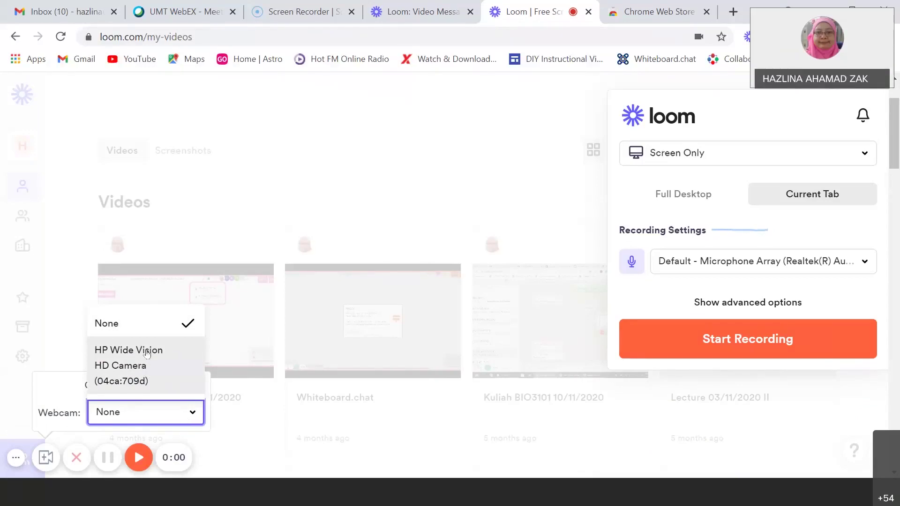
left_click(180, 419)
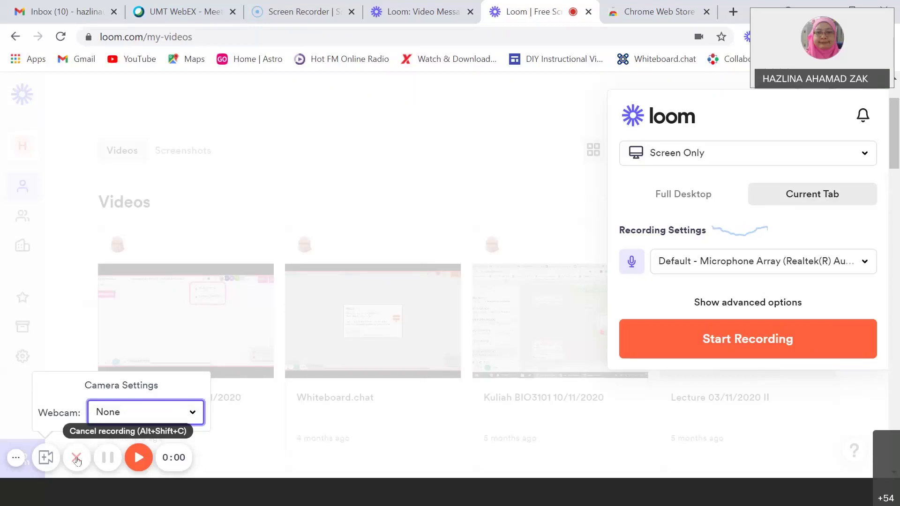
left_click(110, 452)
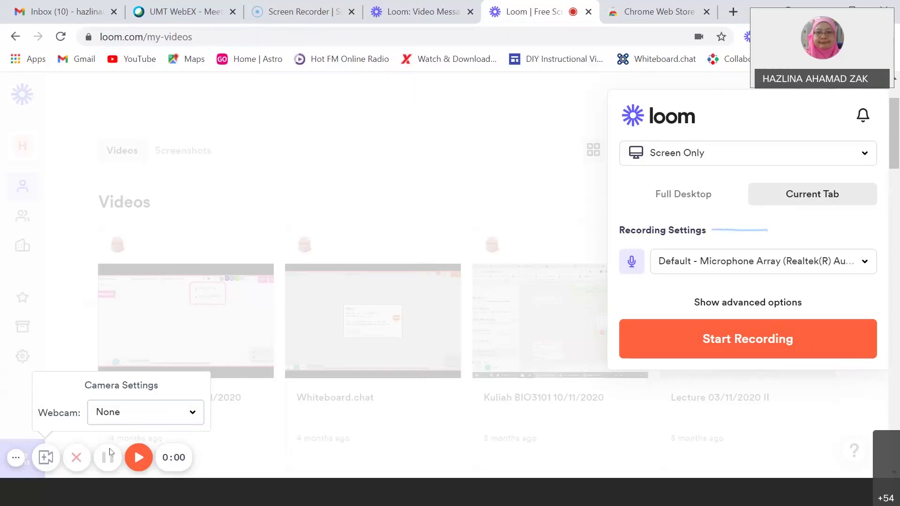
left_click(77, 457)
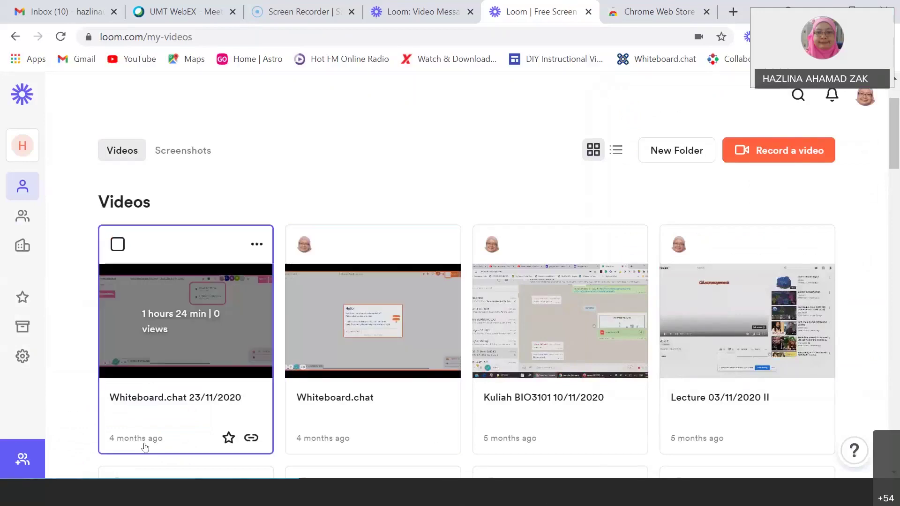
- Reopen the recorder, set the Screen Only recording area to Full Desktop, and start the recording
left_click(812, 161)
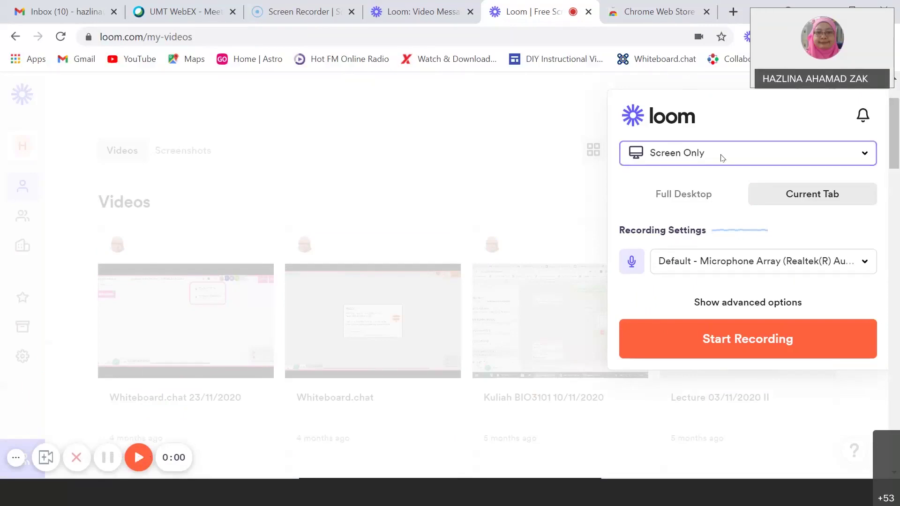
left_click(716, 200)
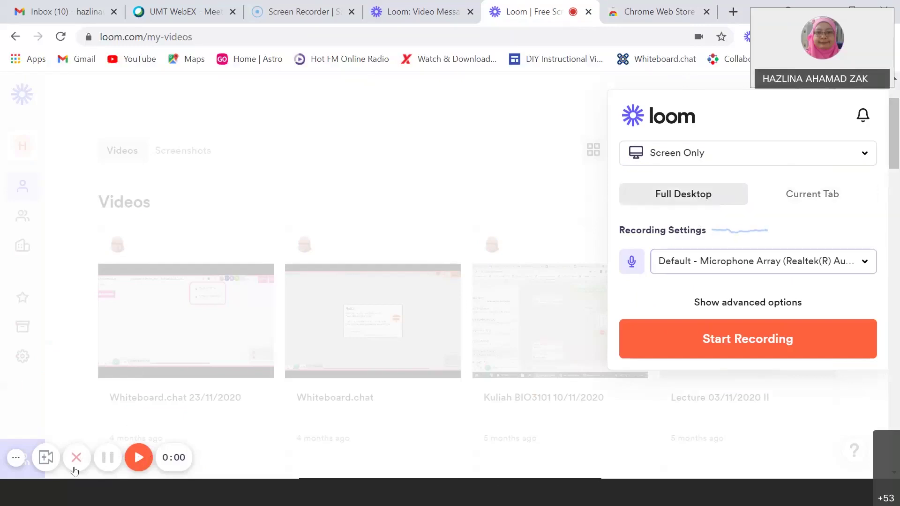
left_click(138, 457)
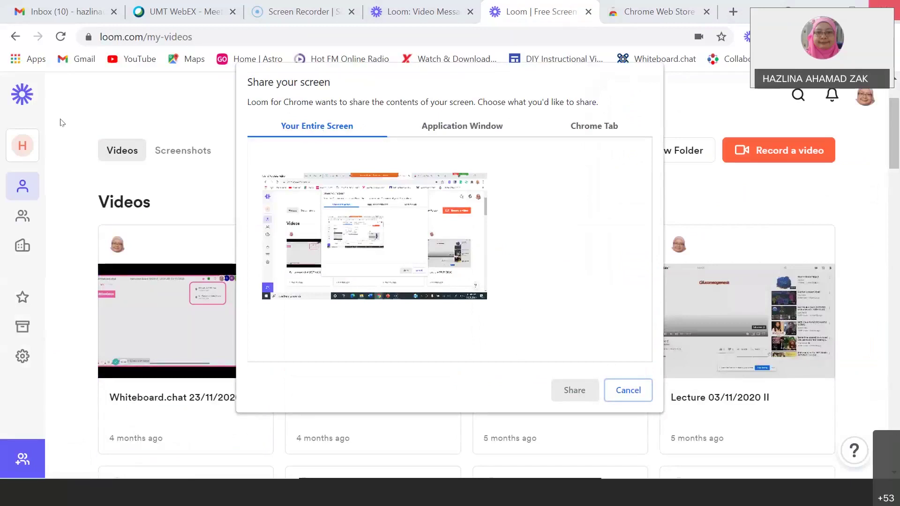
- Compare the entire screen, application window and Chrome tab sources available for sharing
left_click(474, 126)
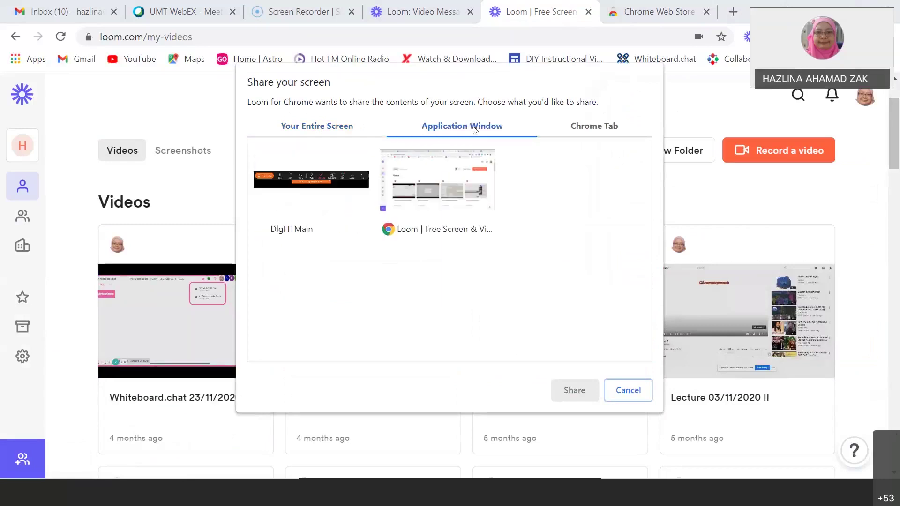
left_click(609, 128)
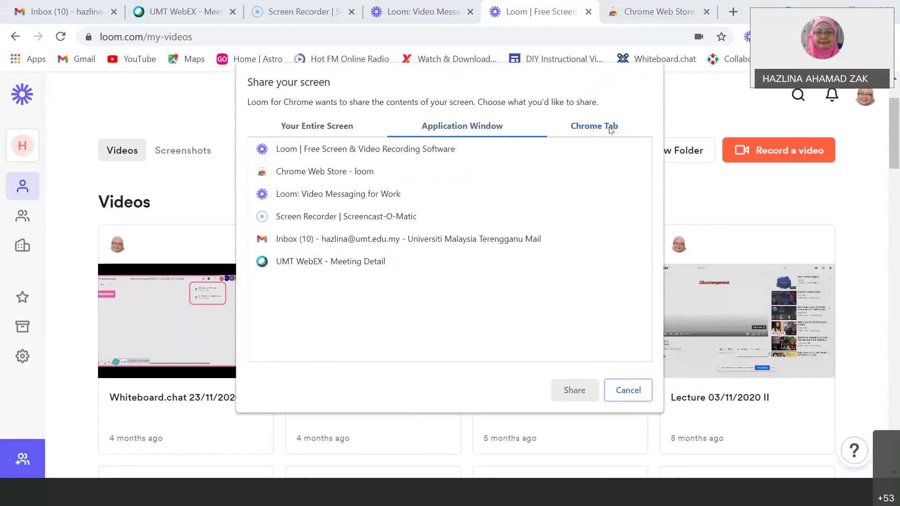
left_click(322, 128)
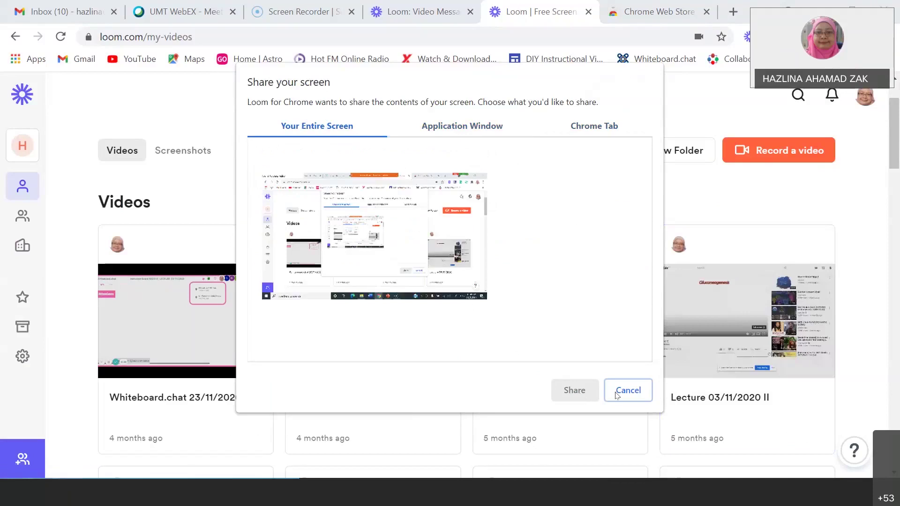
left_click(479, 125)
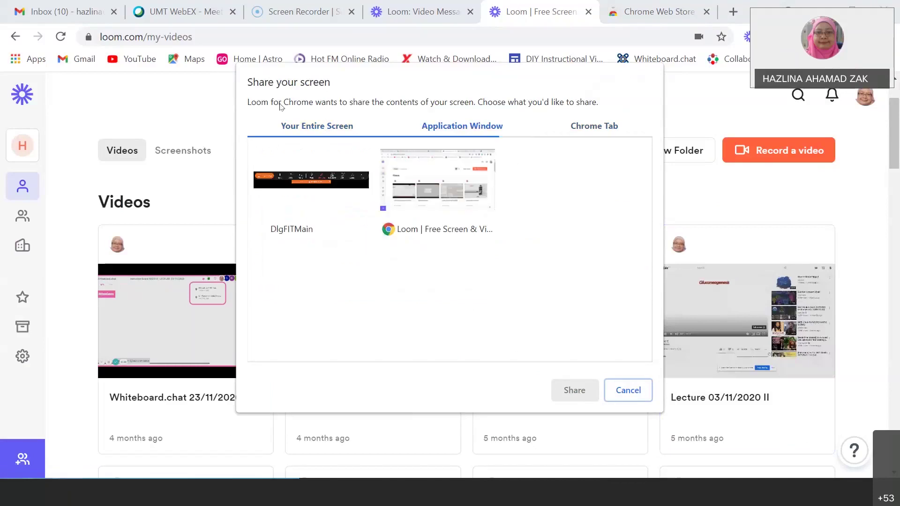
left_click(357, 128)
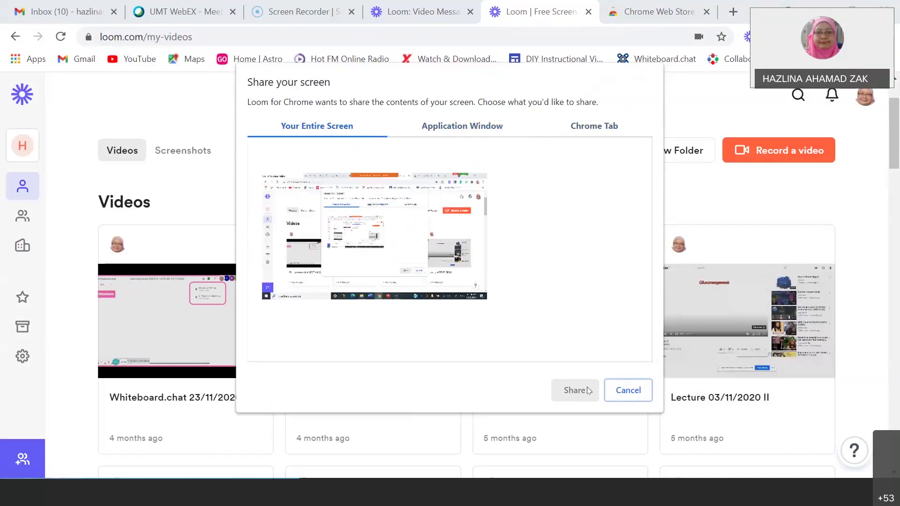
- Choose the Loom browser window as the application window to record and share it
left_click(459, 125)
left_click(427, 181)
left_click(574, 390)
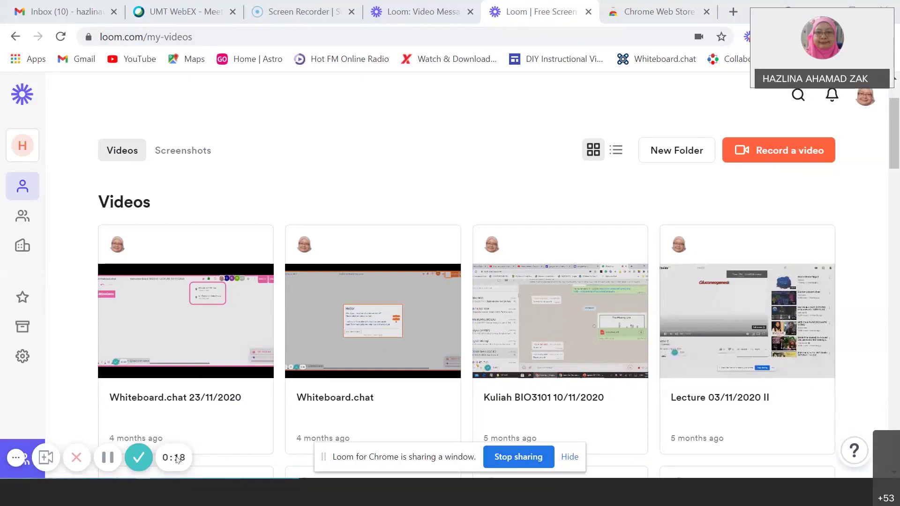
- Pause and resume the recording, and finish it
left_click(105, 459)
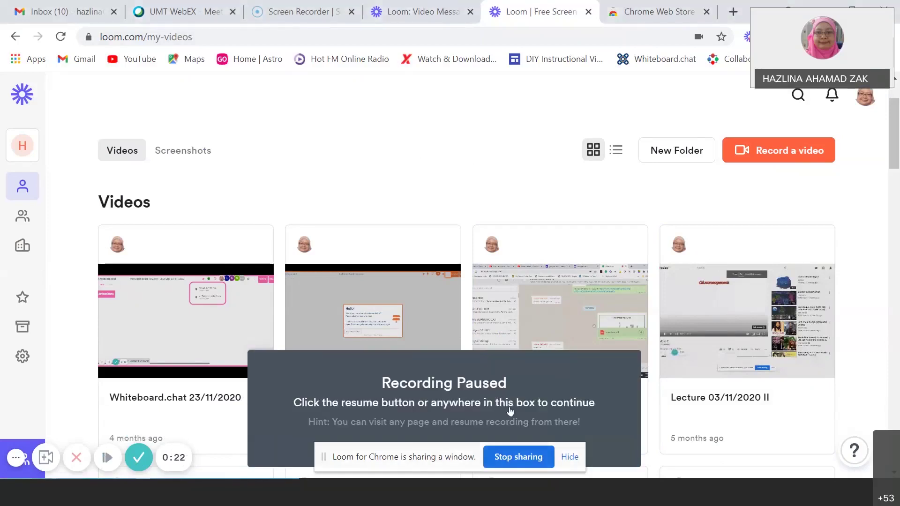
left_click(107, 457)
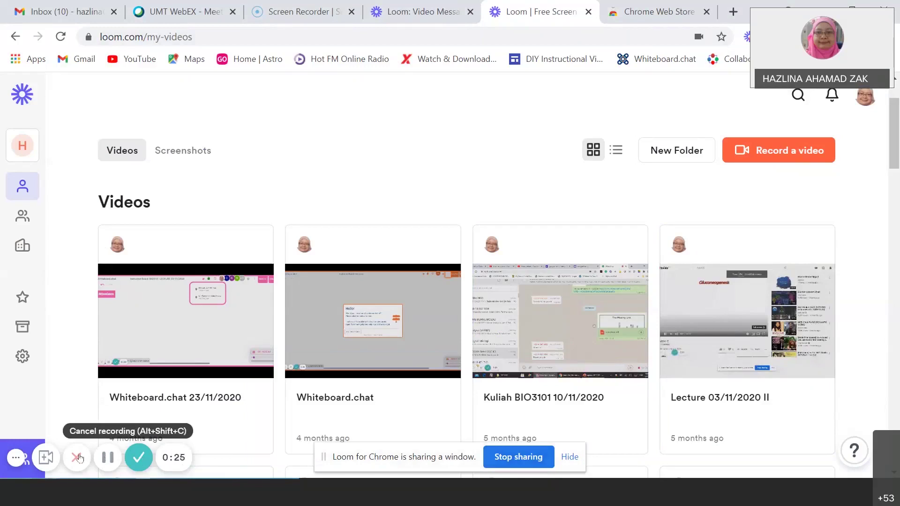
left_click(139, 456)
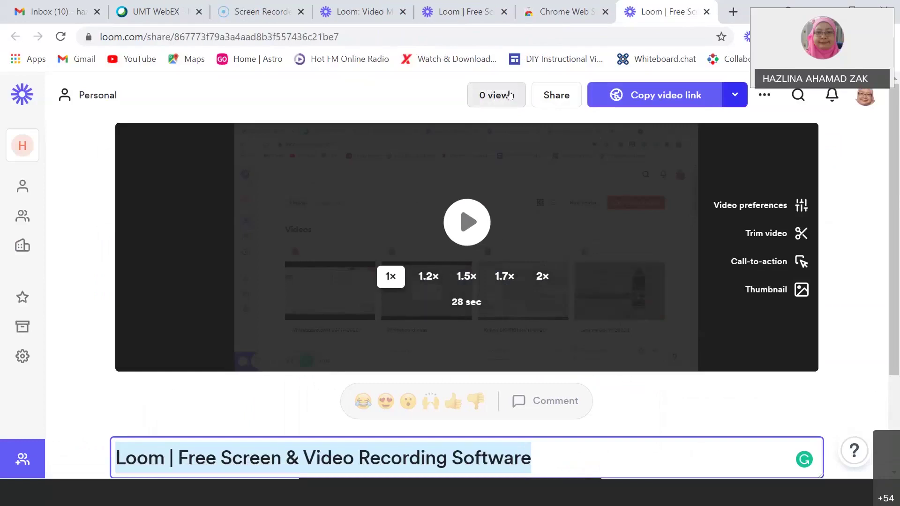
- Examine the recorded video's sharing destinations and the share link's privacy levels, leaving it Public
left_click(564, 97)
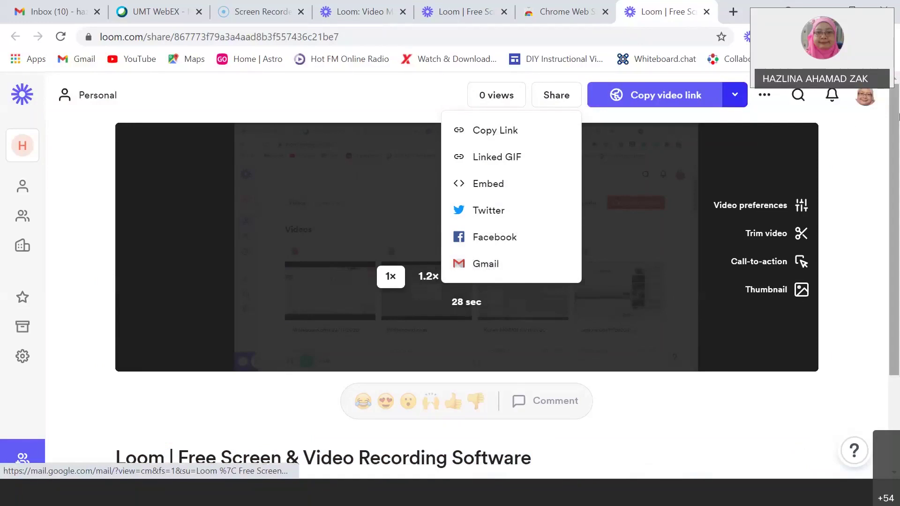
left_click(735, 96)
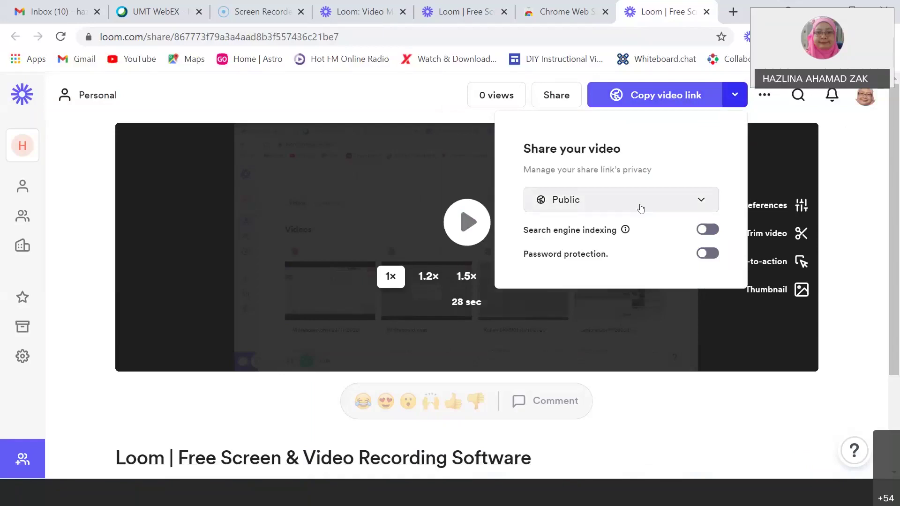
left_click(674, 204)
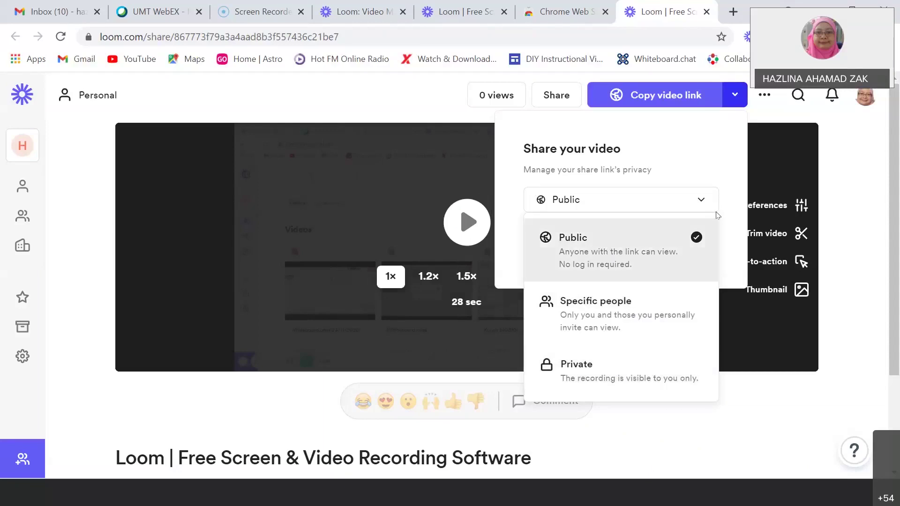
left_click(729, 169)
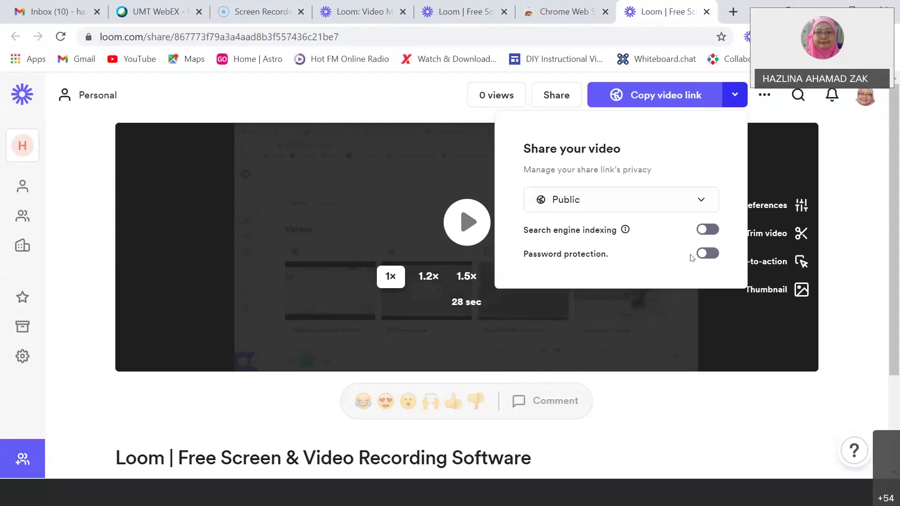
- Check the search engine indexing option, cancel turning it on, and close the share link's privacy settings
mouse_move(623, 230)
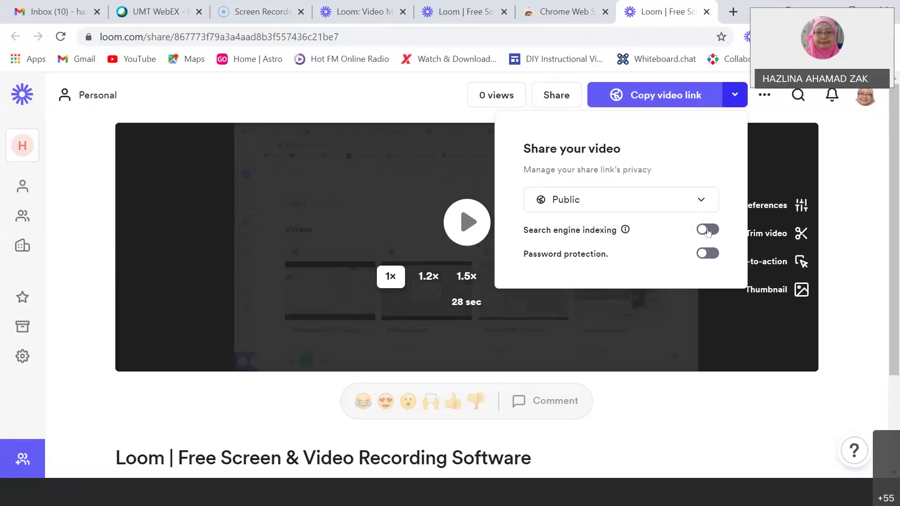
left_click(707, 229)
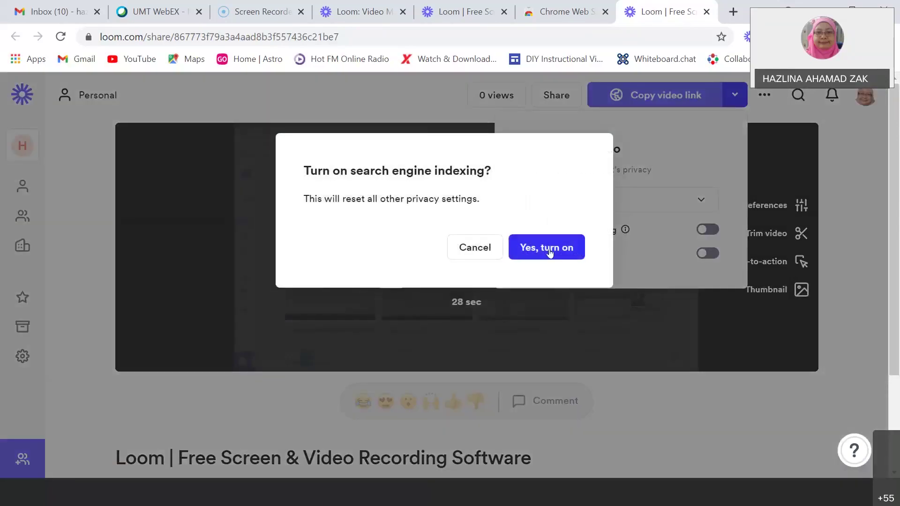
left_click(487, 246)
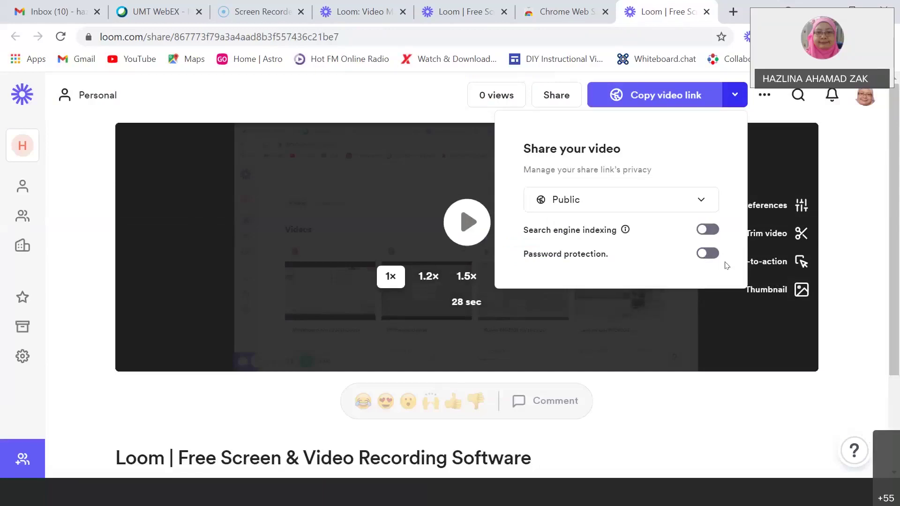
left_click(846, 202)
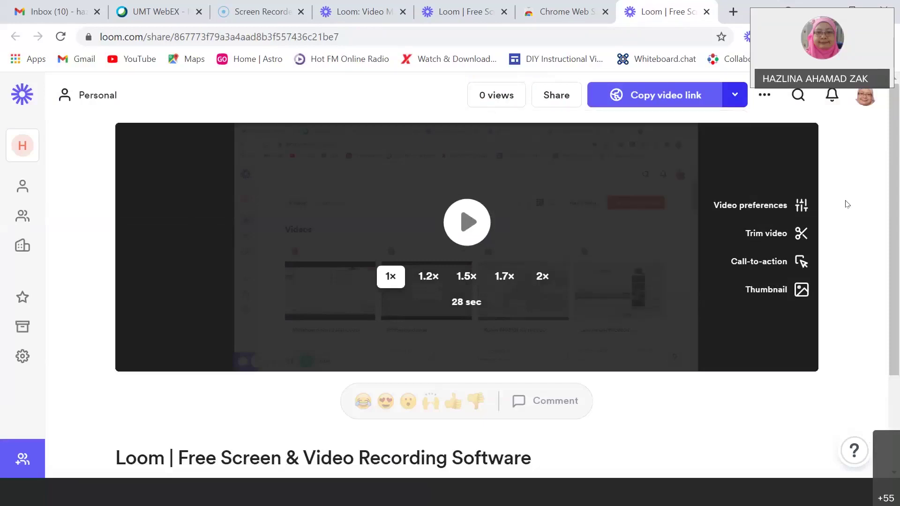
- Examine the video's additional actions and the workspace invitation form, closing both without making changes
left_click(765, 99)
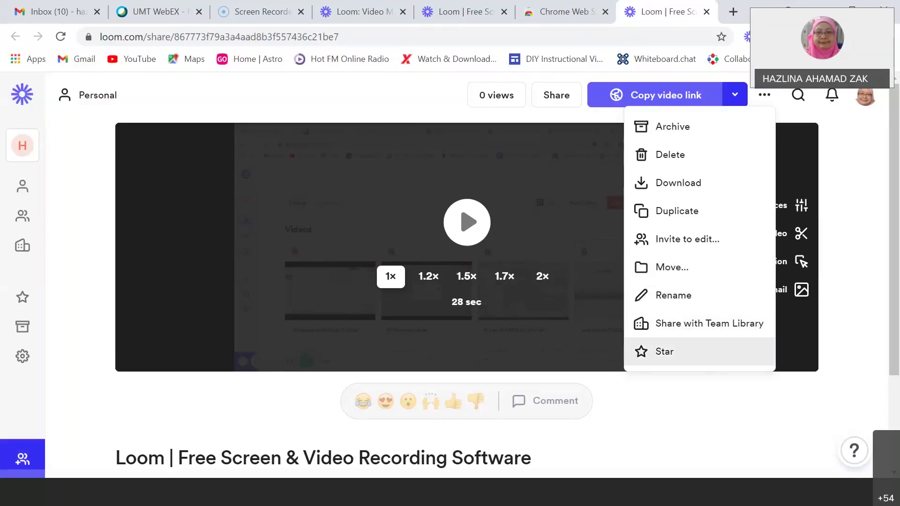
left_click(37, 457)
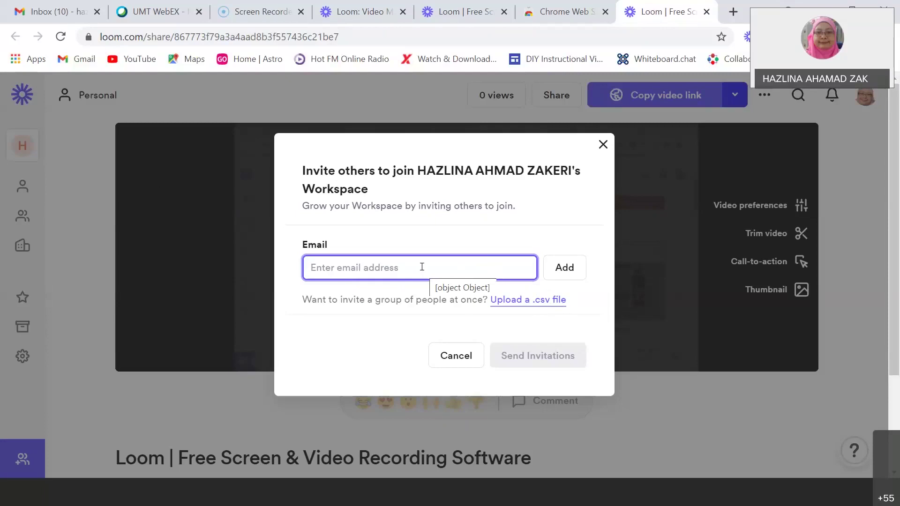
left_click(602, 144)
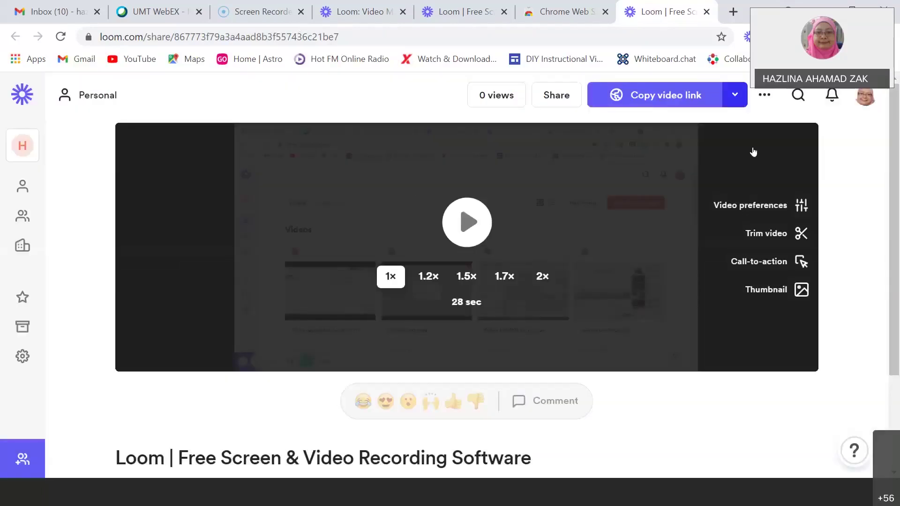
left_click(763, 97)
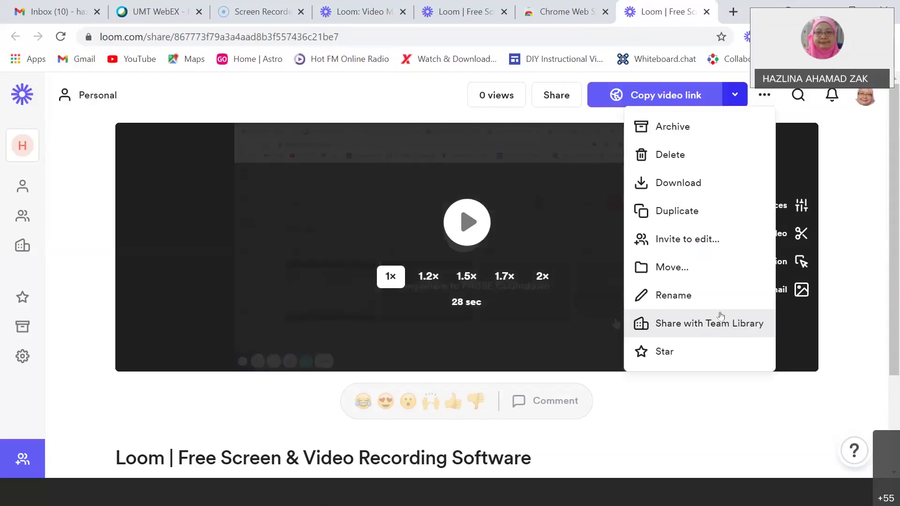
left_click(836, 244)
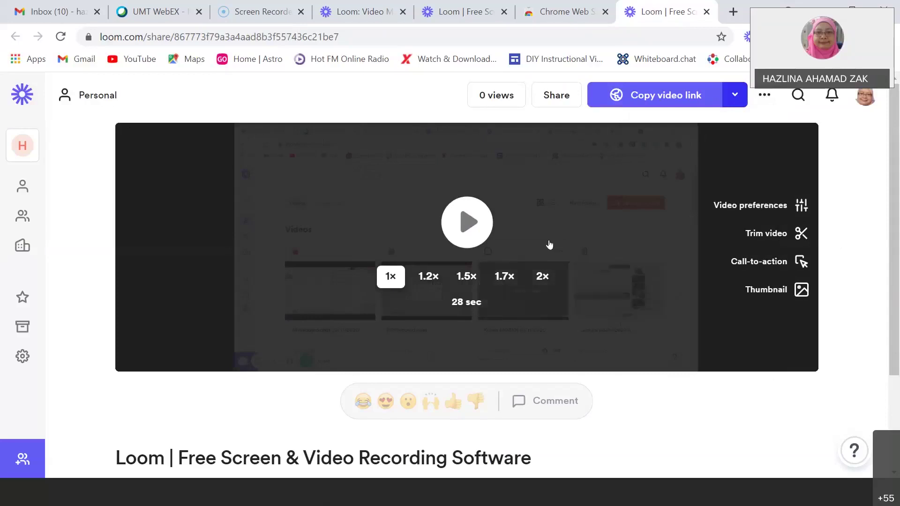
- Review the video preferences, switch Comments off and back on, and save the preferences
left_click(779, 207)
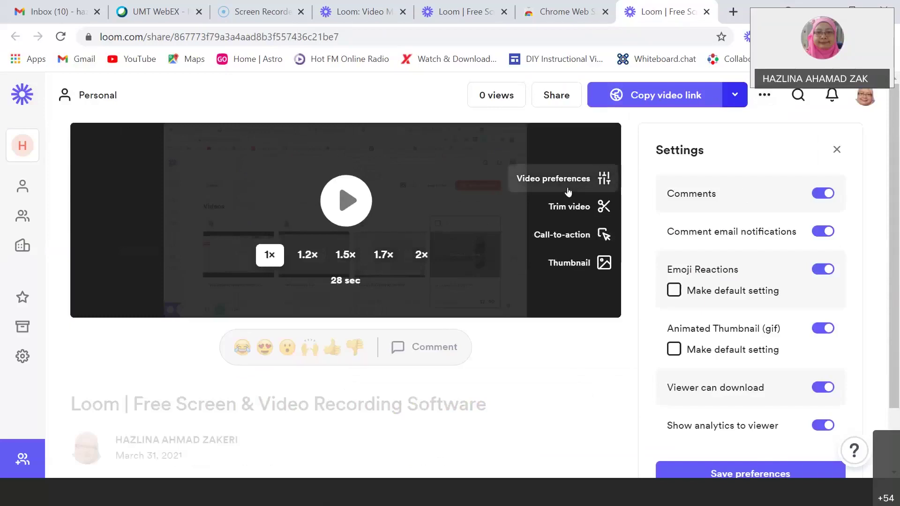
left_click(821, 194)
left_click(828, 193)
scroll(833, 212, "down", 1)
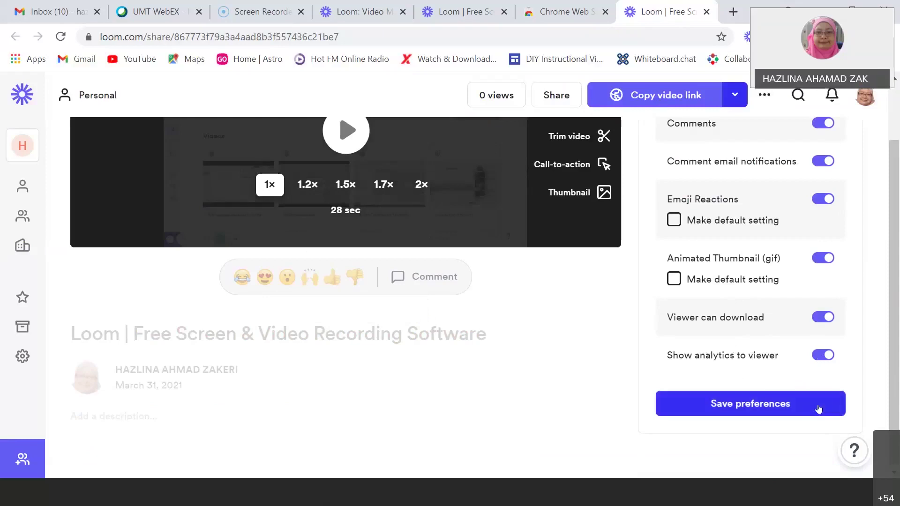
left_click(817, 409)
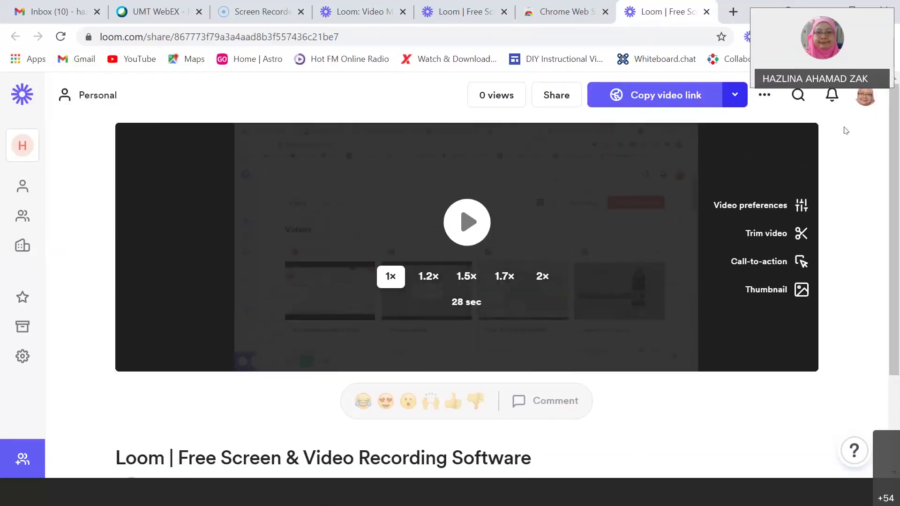
- Start trimming the video and remove the opening section from 0:00.0 to 0:03.6
left_click(760, 233)
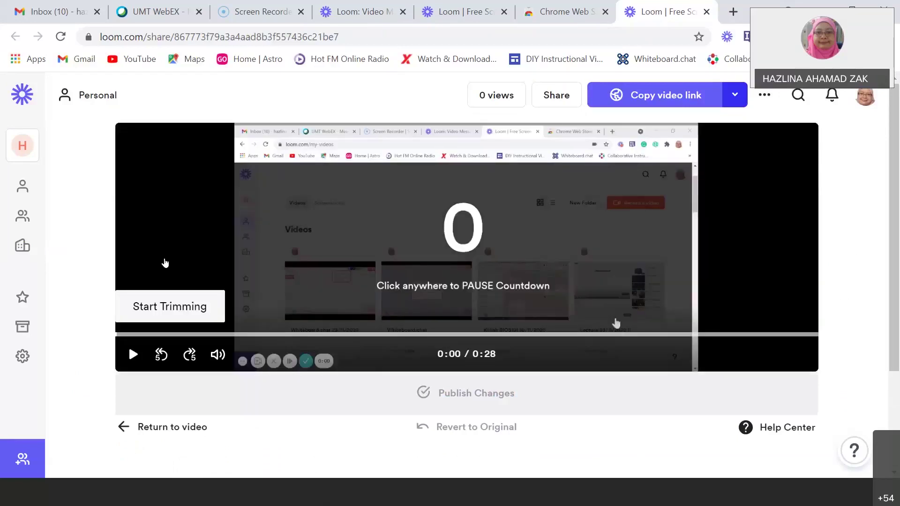
left_click(172, 307)
left_click_drag(253, 311, 206, 336)
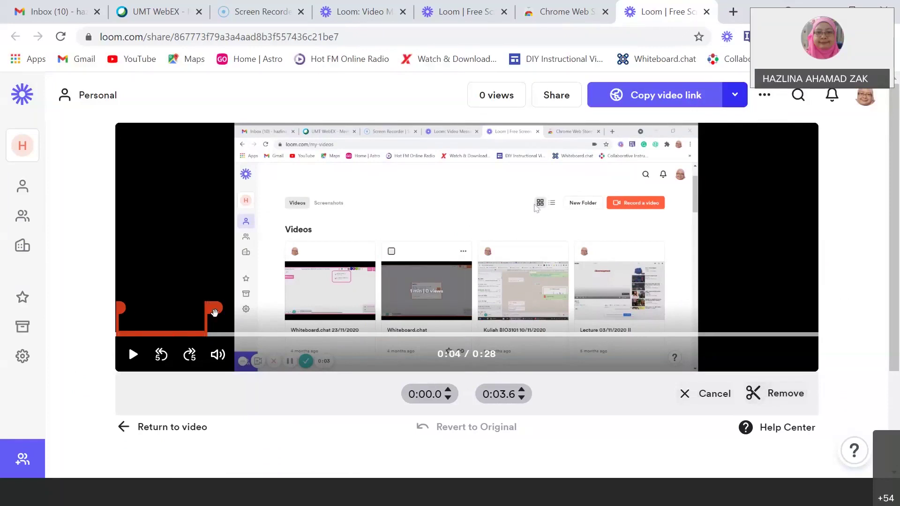
left_click(773, 392)
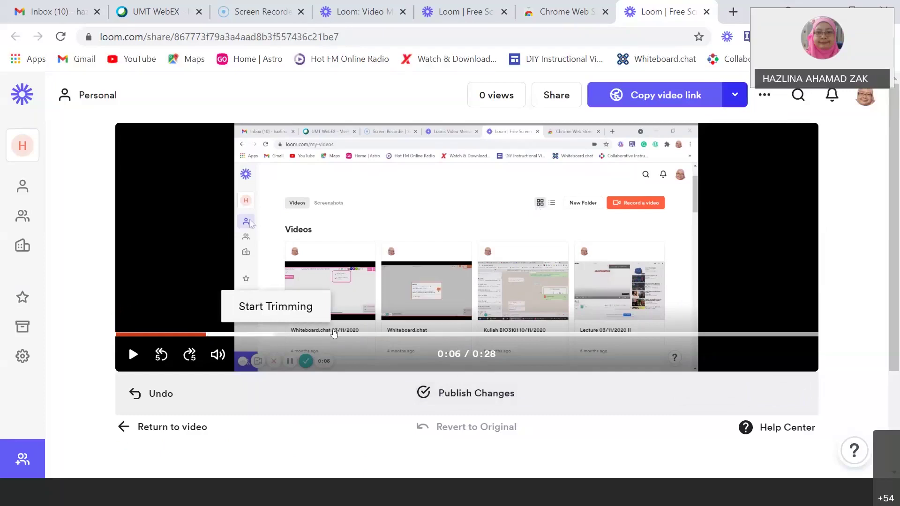
- Remove the section from 0:09.4 to 0:12.4, undo and redo that cut, and publish the trimmed video
left_click(354, 334)
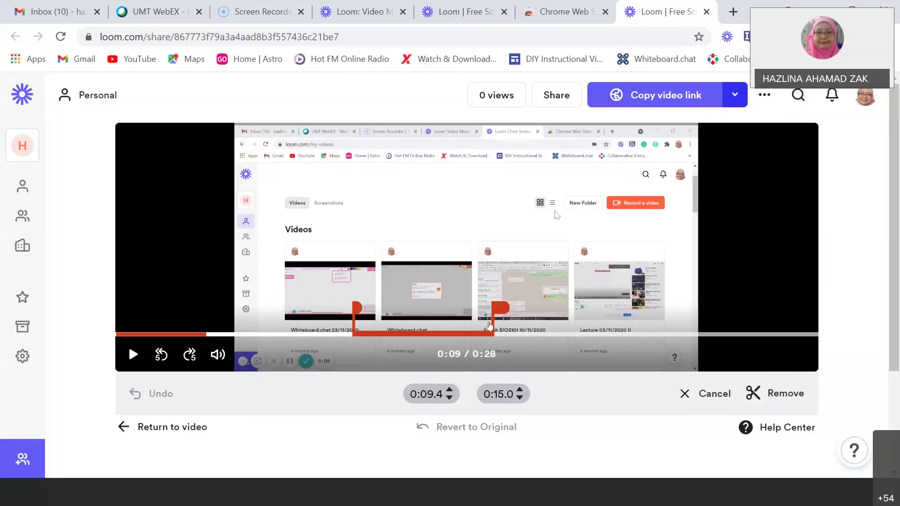
left_click_drag(496, 305, 427, 307)
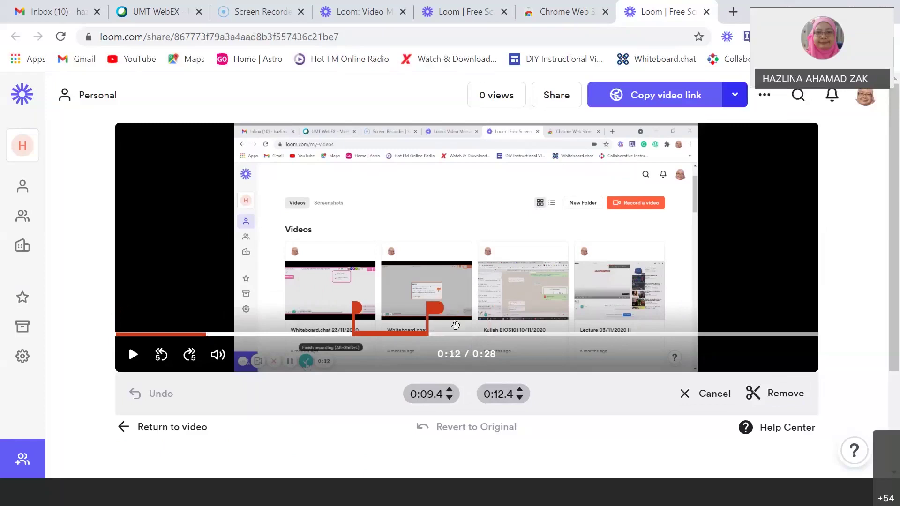
left_click(758, 392)
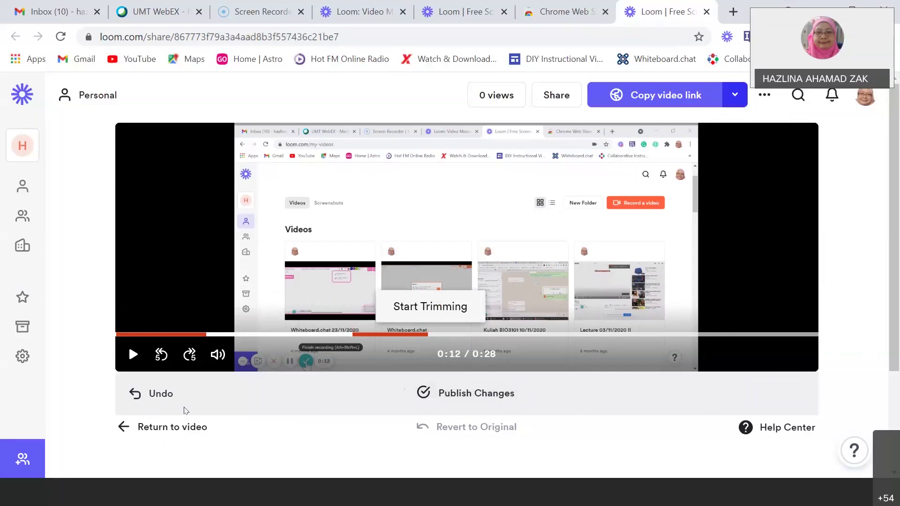
left_click(158, 393)
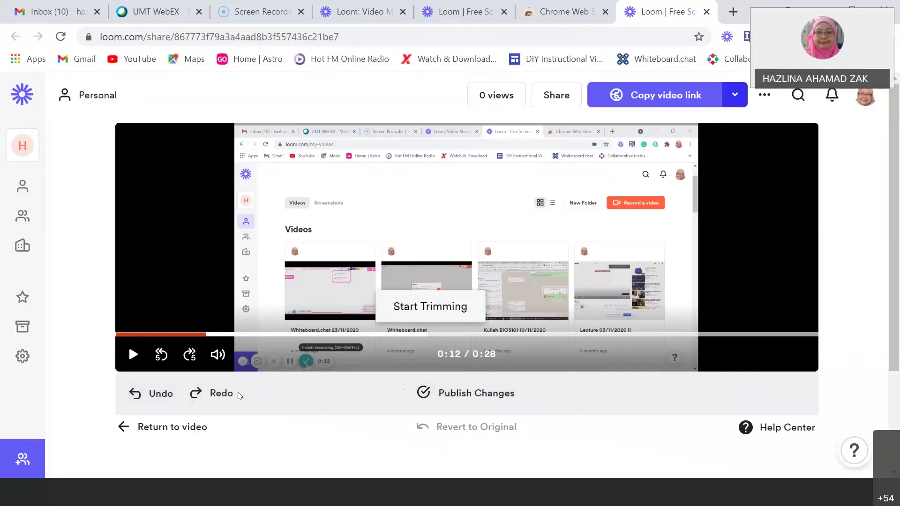
left_click(220, 393)
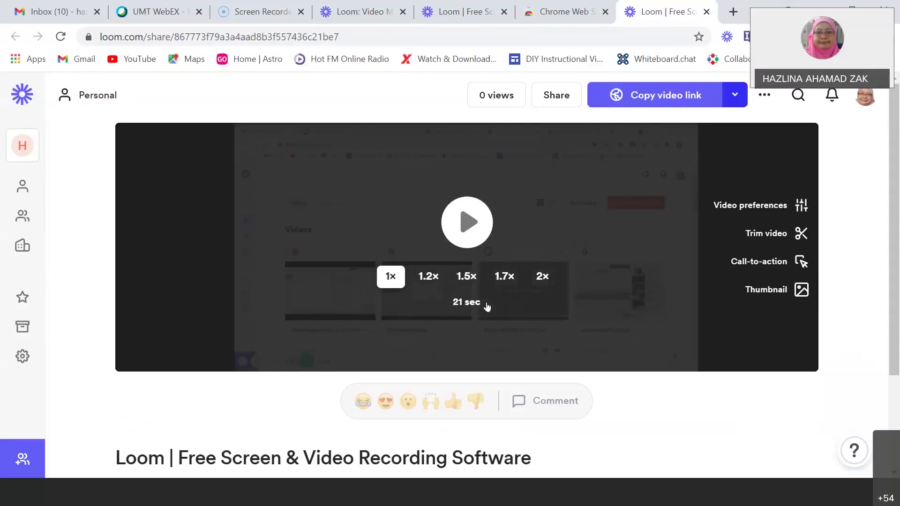
left_click(777, 264)
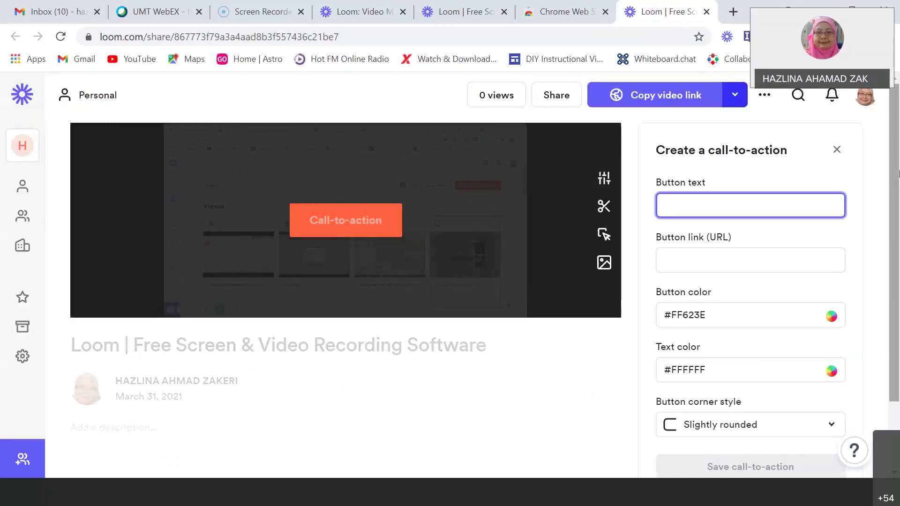
type("W")
key("BackSpace")
type("UMT ")
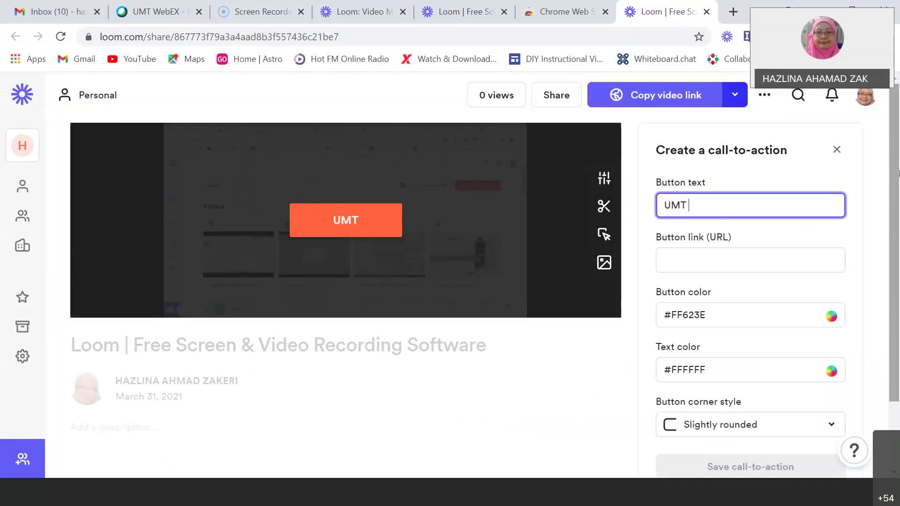
type("Webpage")
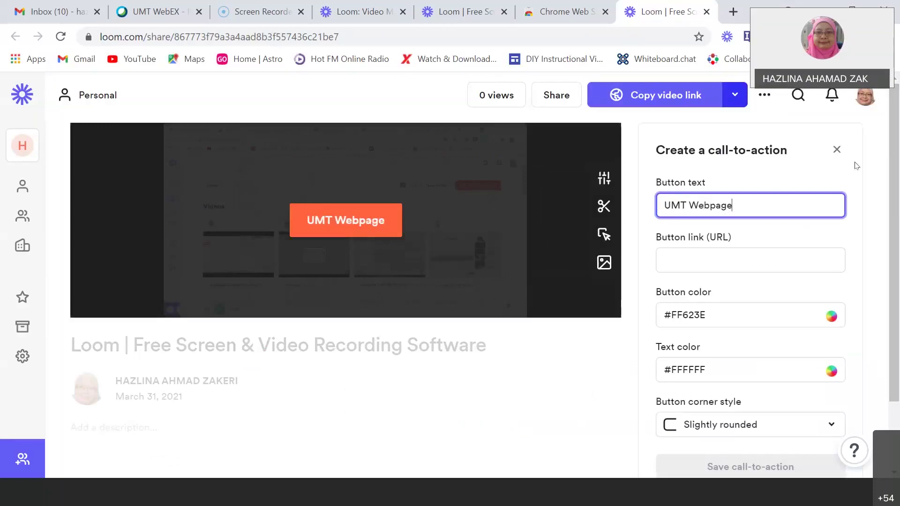
left_click(766, 261)
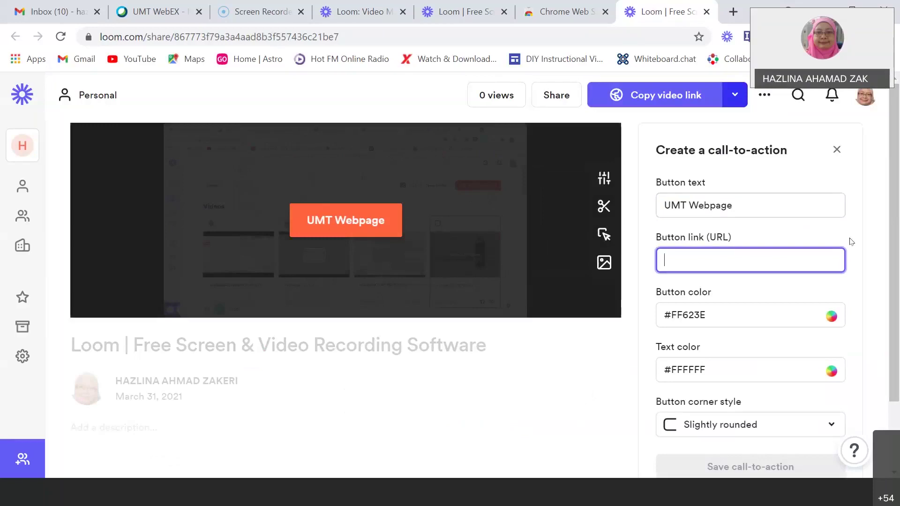
type("htt")
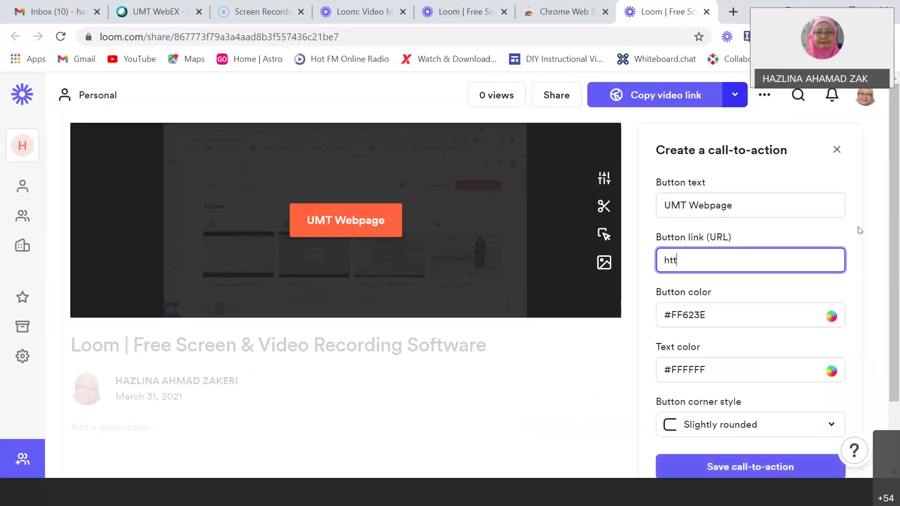
type("ps://")
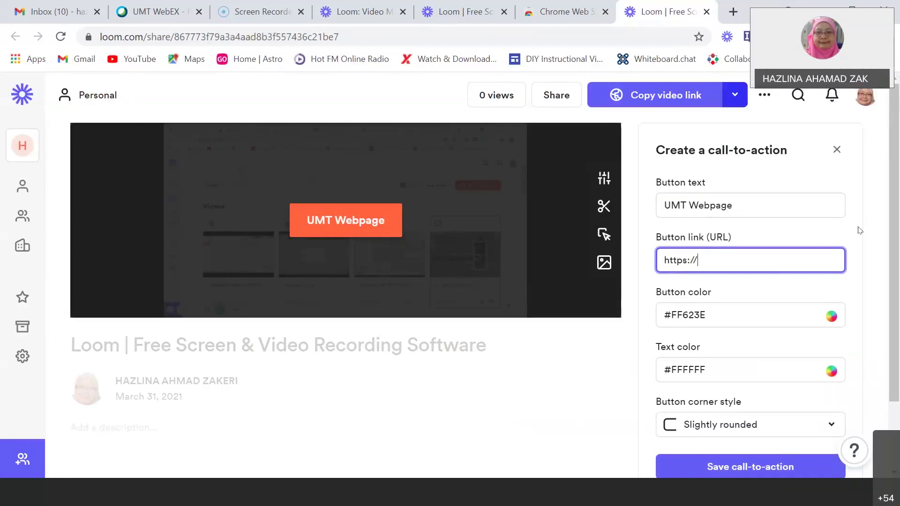
type("umt.edu.my")
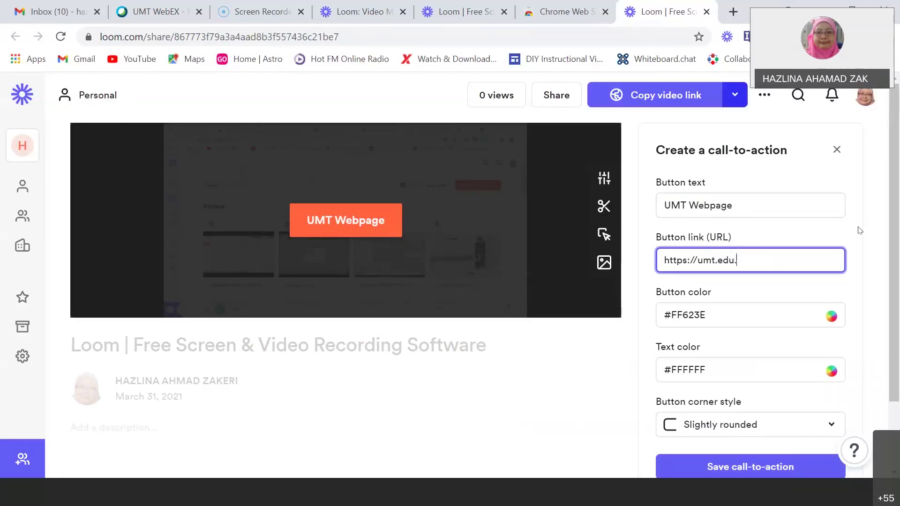
- Set the call-to-action's button color to purple, #653eff
left_click(830, 315)
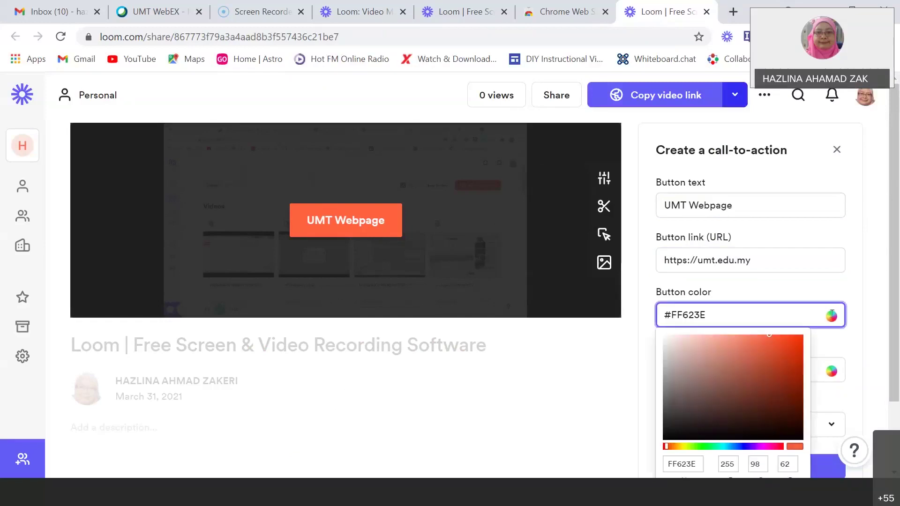
left_click(748, 447)
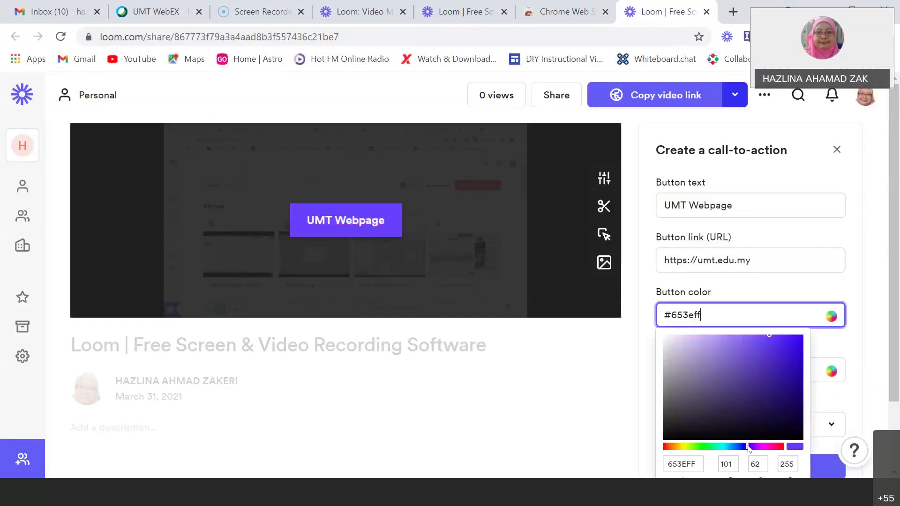
left_click(861, 329)
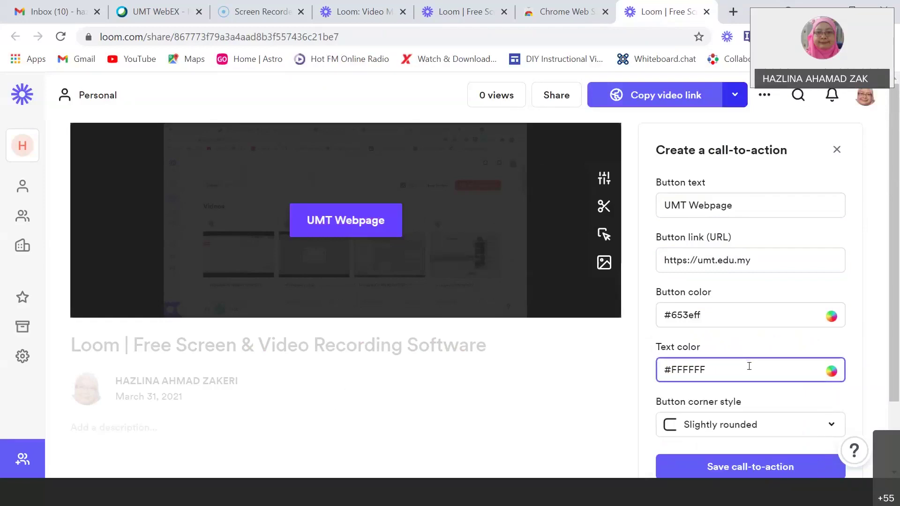
- Try the Squared and Slightly rounded corner styles, choose Rounded for the button, and save the call-to-action
left_click(807, 428)
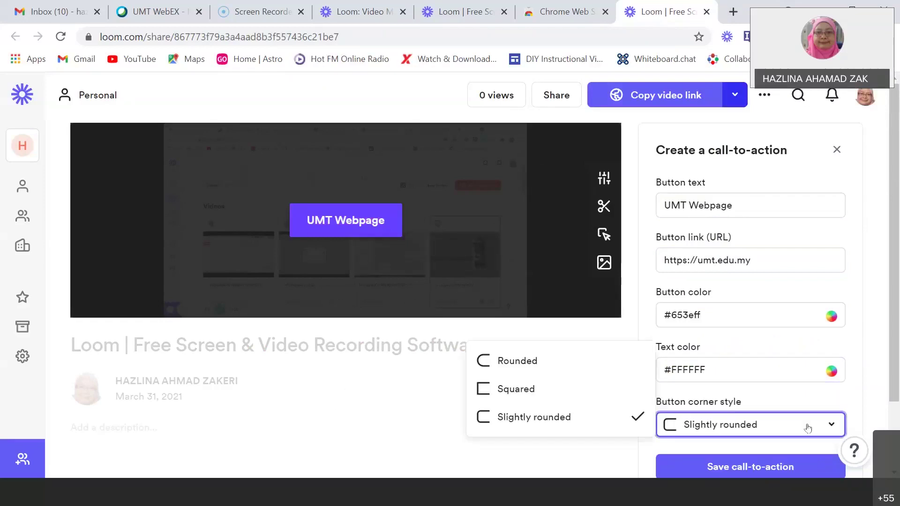
left_click(554, 388)
left_click(719, 424)
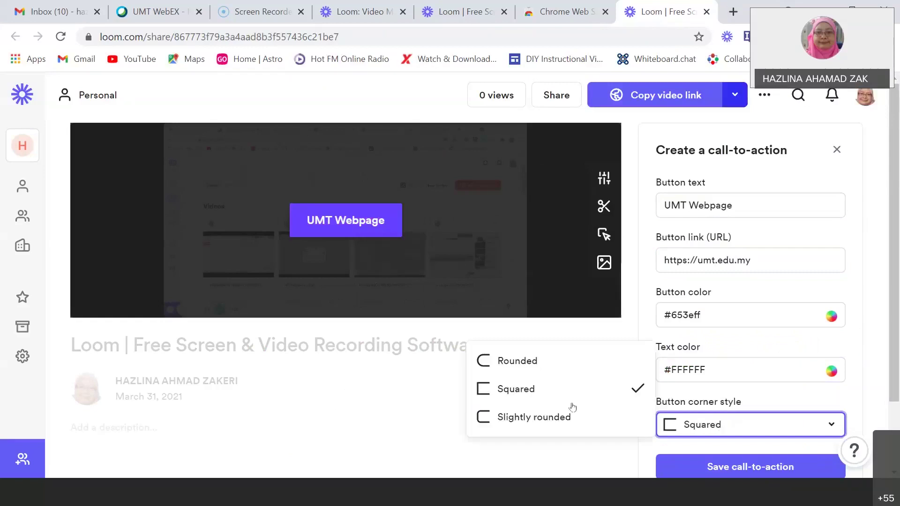
left_click(552, 420)
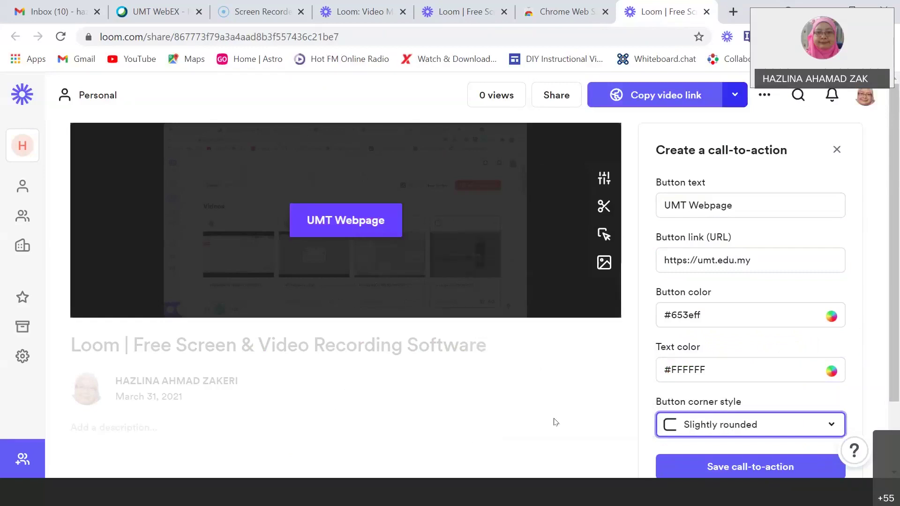
left_click(694, 423)
left_click(584, 366)
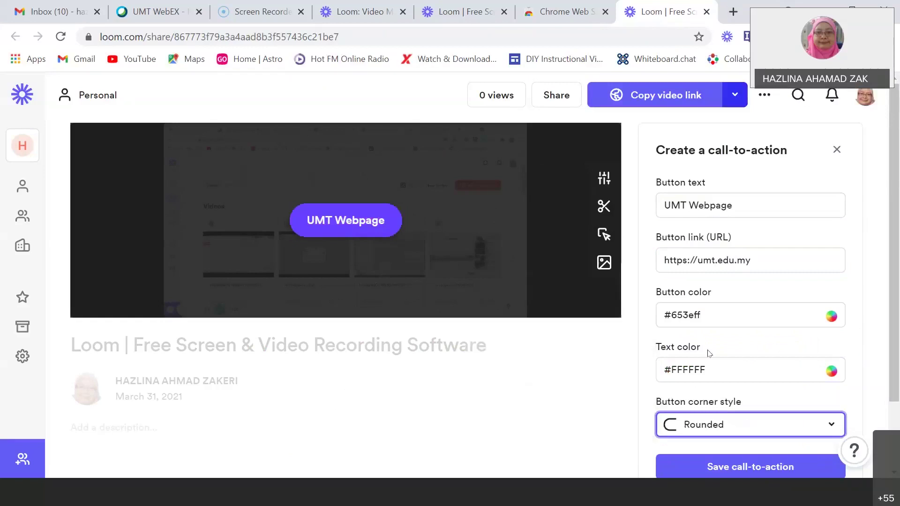
left_click(791, 467)
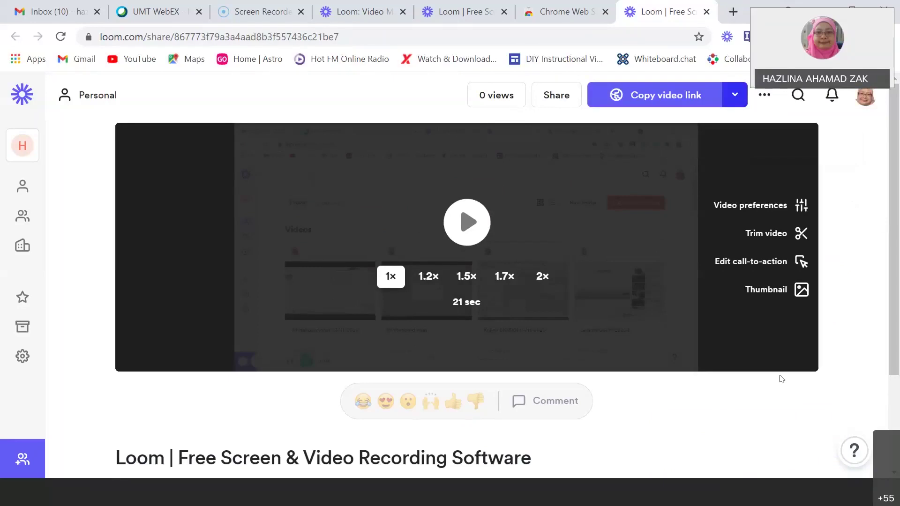
- Play the video to its end, open the UMT Webpage call-to-action link, and return to the Loom video
left_click(466, 226)
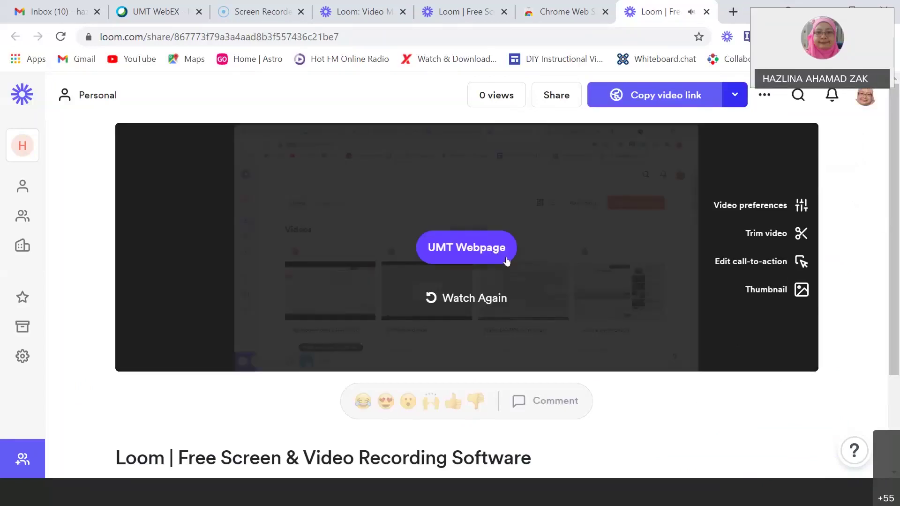
left_click(473, 250)
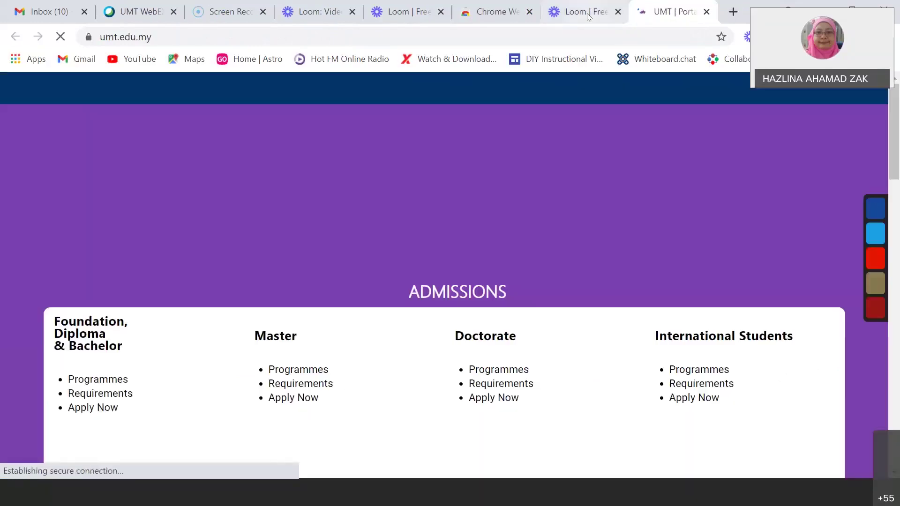
left_click(587, 16)
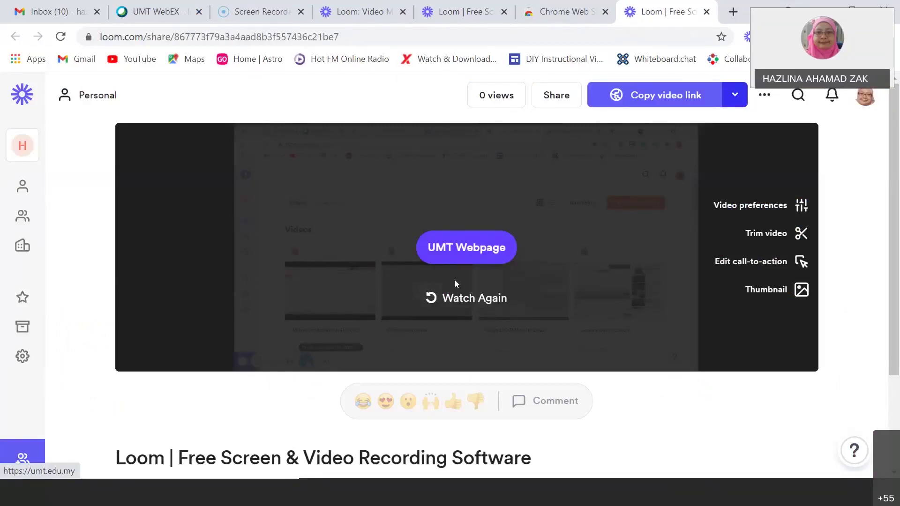
- Replay the video, pause it at 0:03, test the UMT Webpage button shown over the player, and close the opened website
left_click(455, 299)
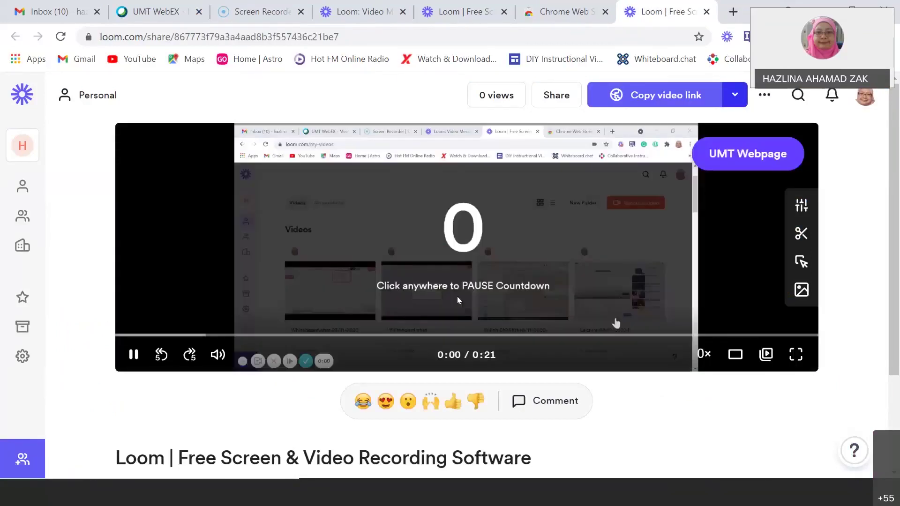
left_click(134, 354)
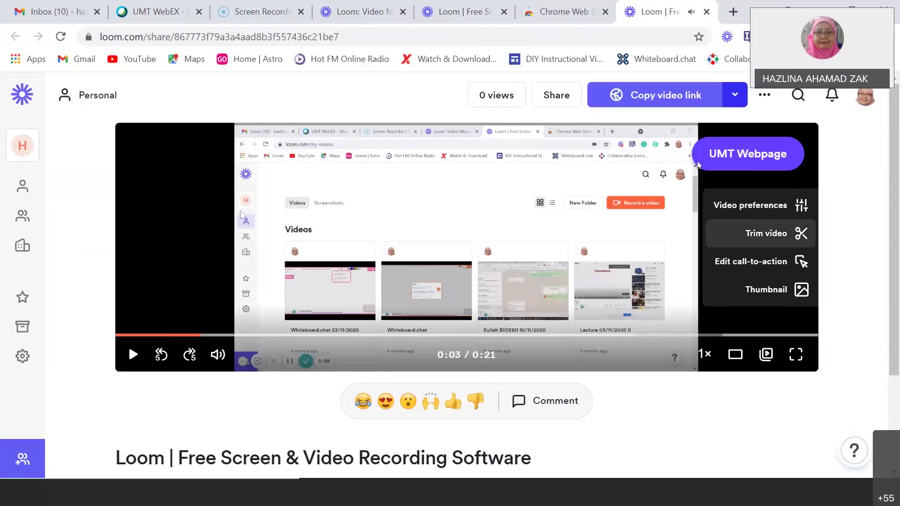
left_click(756, 151)
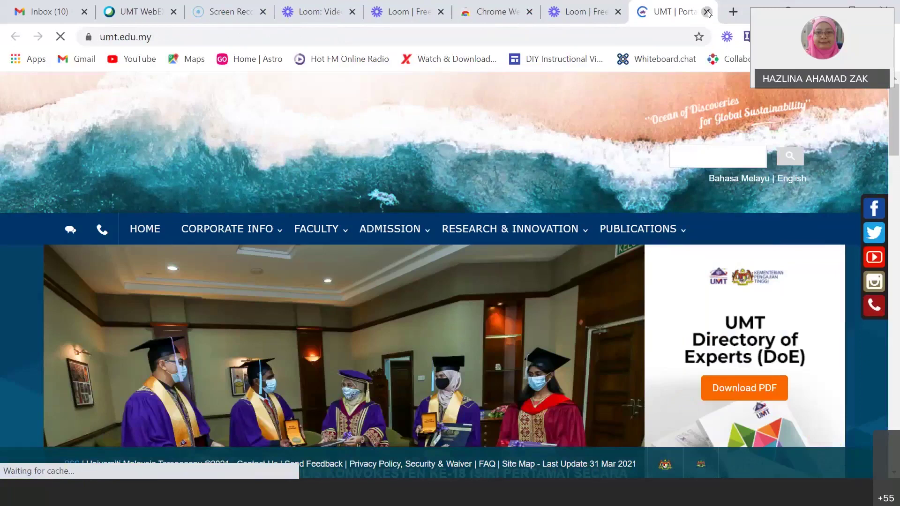
key("ctrl+w")
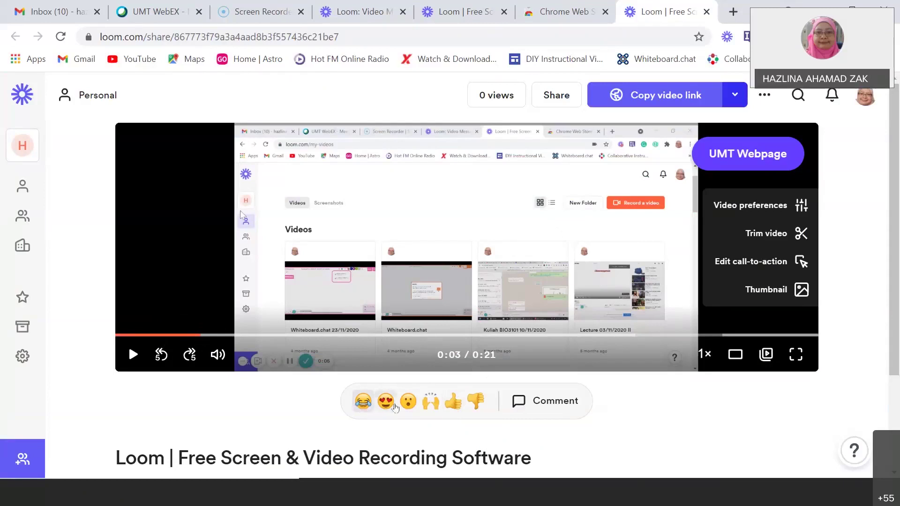
- Add the raised-hands emoji reaction at 0:03 of the video and resume playback
left_click(431, 404)
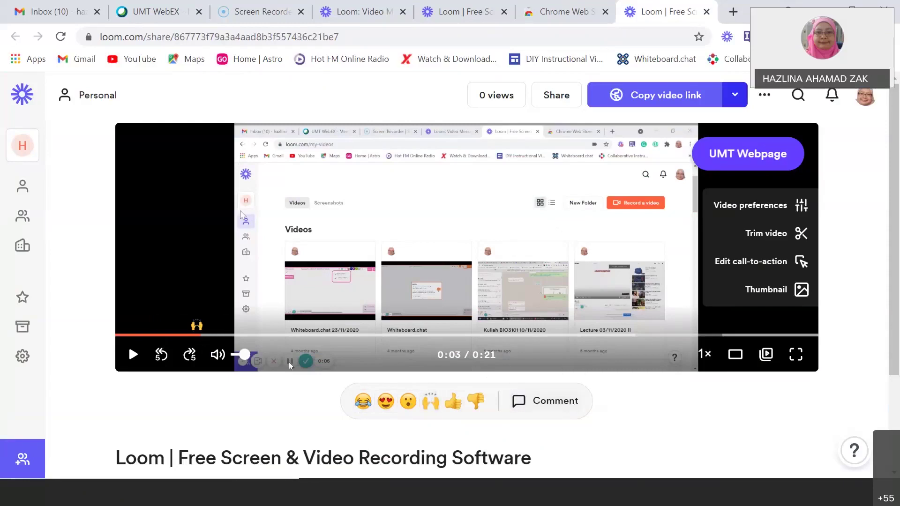
left_click(134, 355)
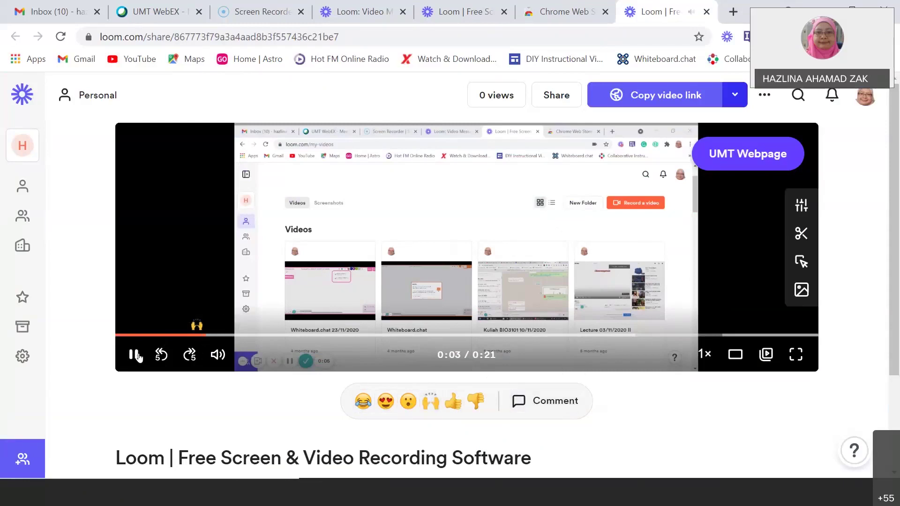
- Pause the video at 0:04 and post the comment "bravo" at that moment
left_click(135, 355)
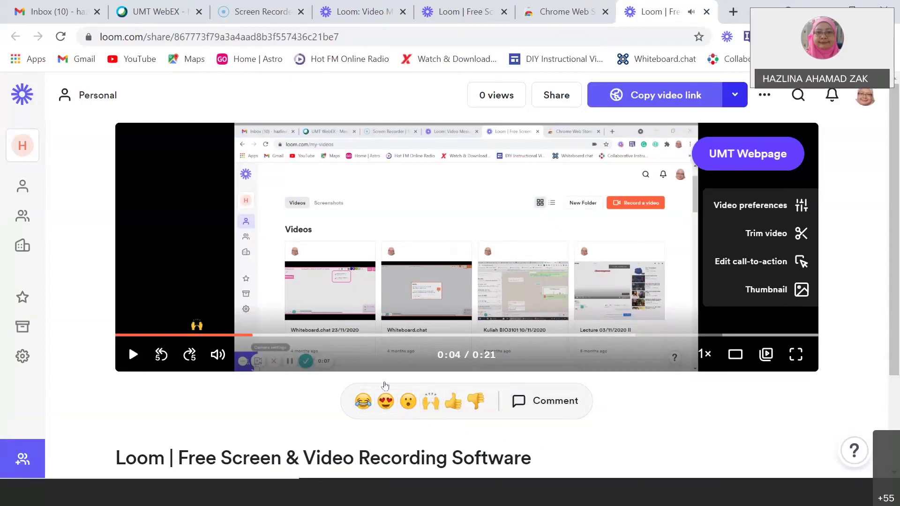
left_click(556, 404)
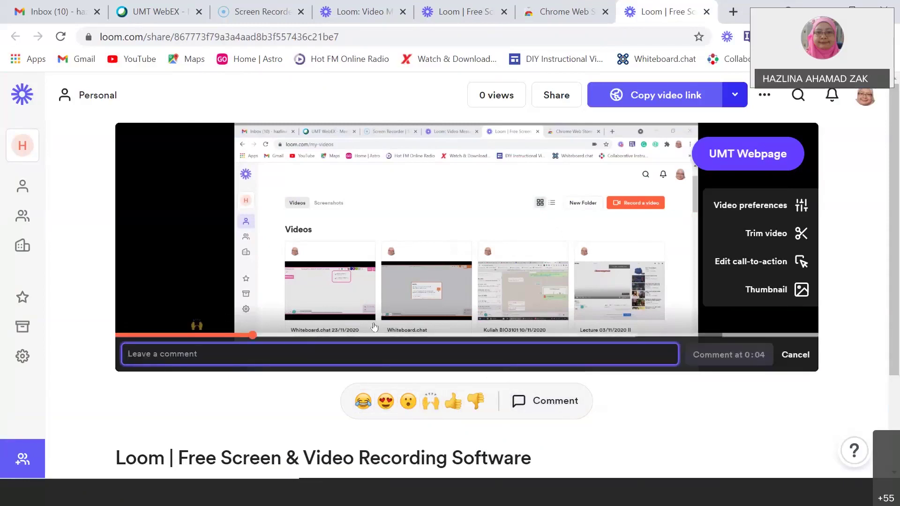
type("bravo")
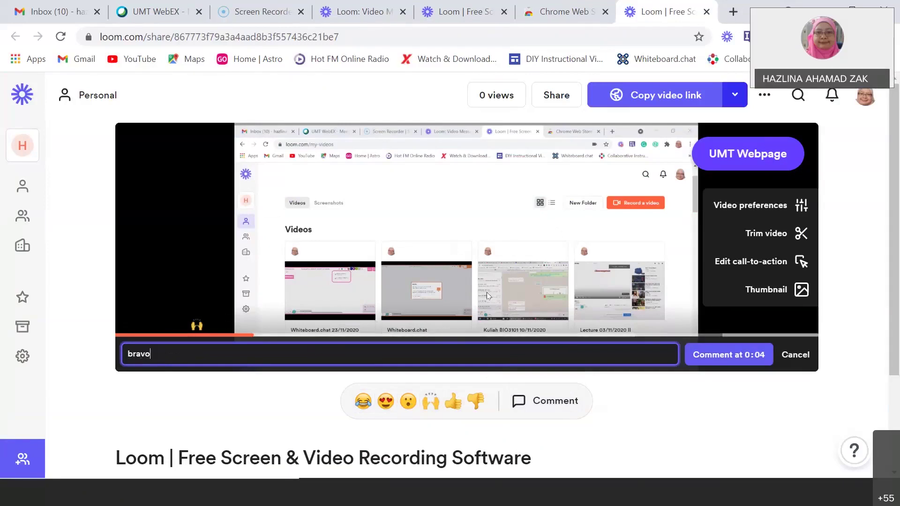
left_click(732, 355)
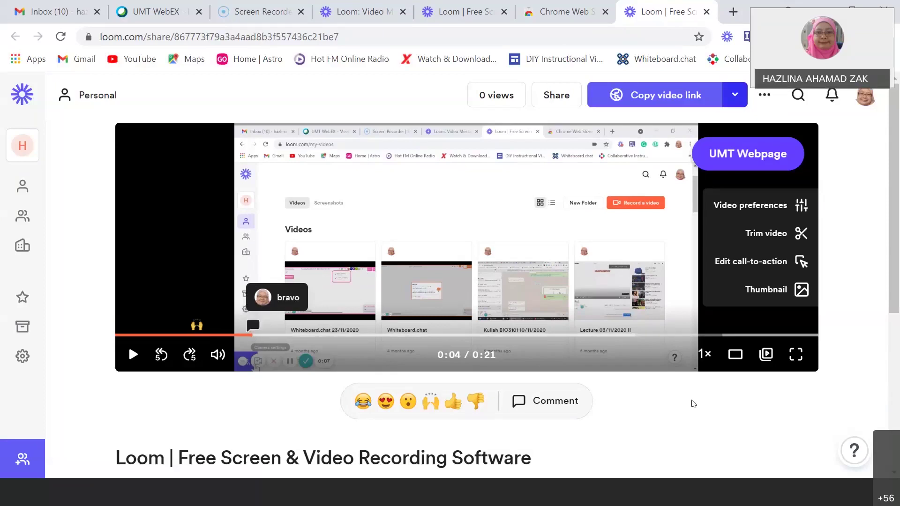
- Replace the video's title with "Loom Video Demo"
scroll(692, 402, "down", 2)
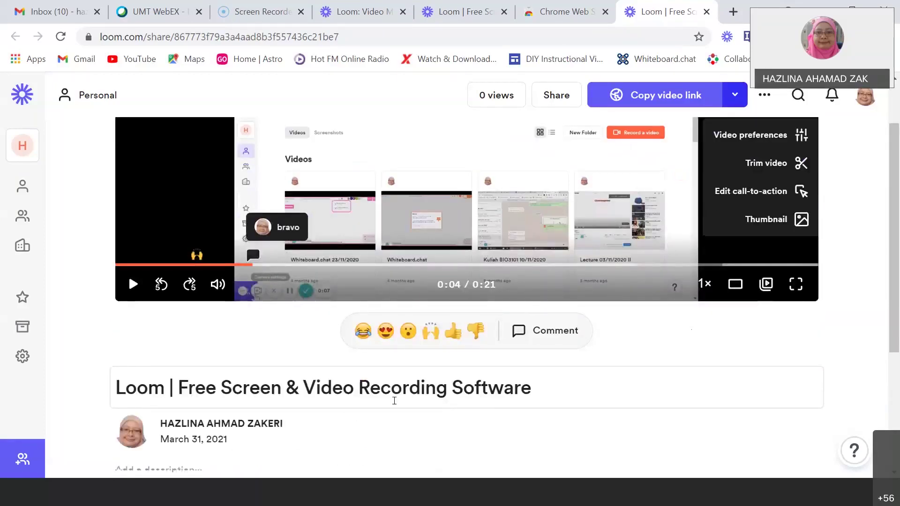
left_click(386, 387)
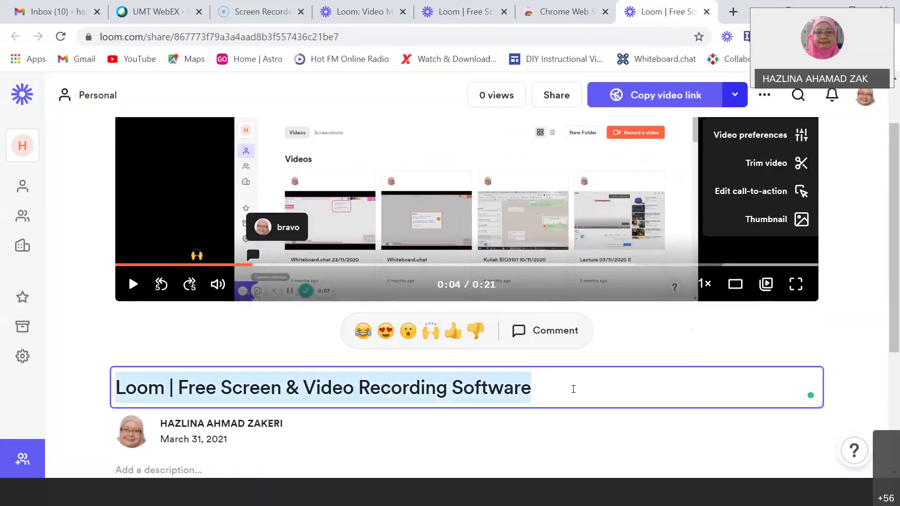
type("de")
key("BackSpace")
key("BackSpace")
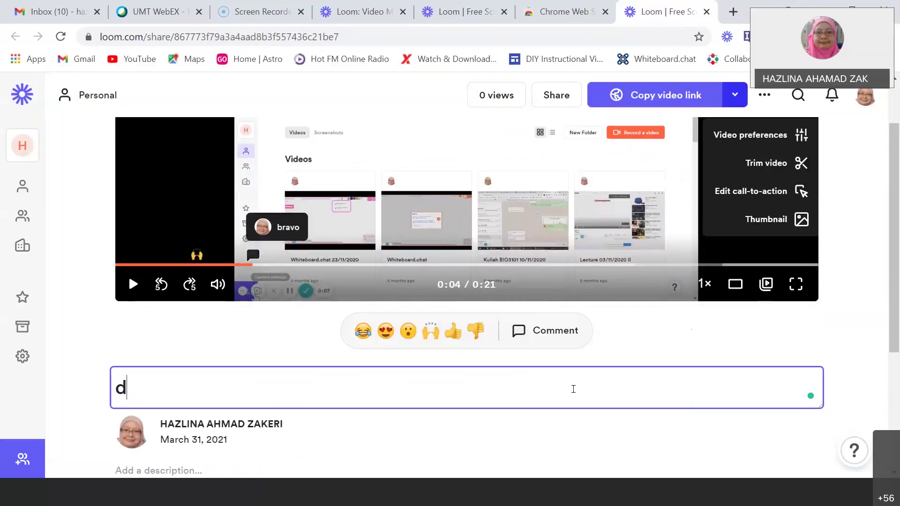
type("Loom ")
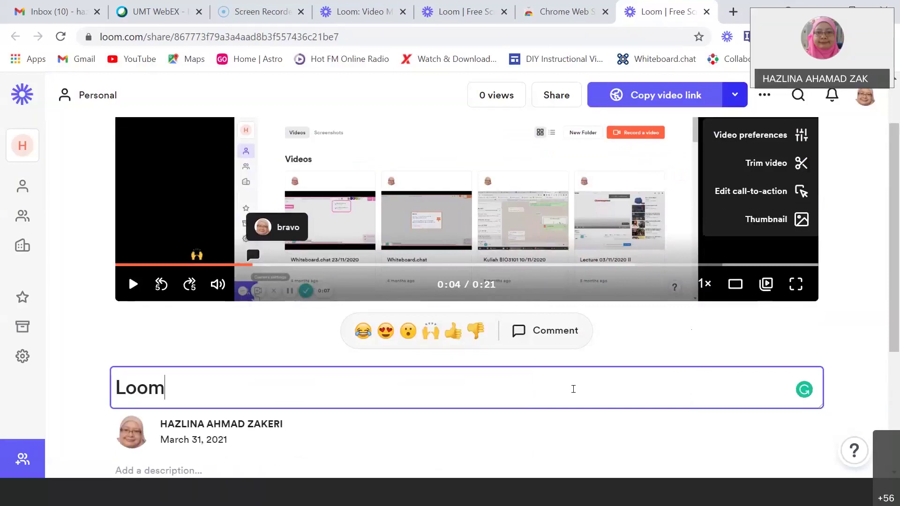
type("Vide")
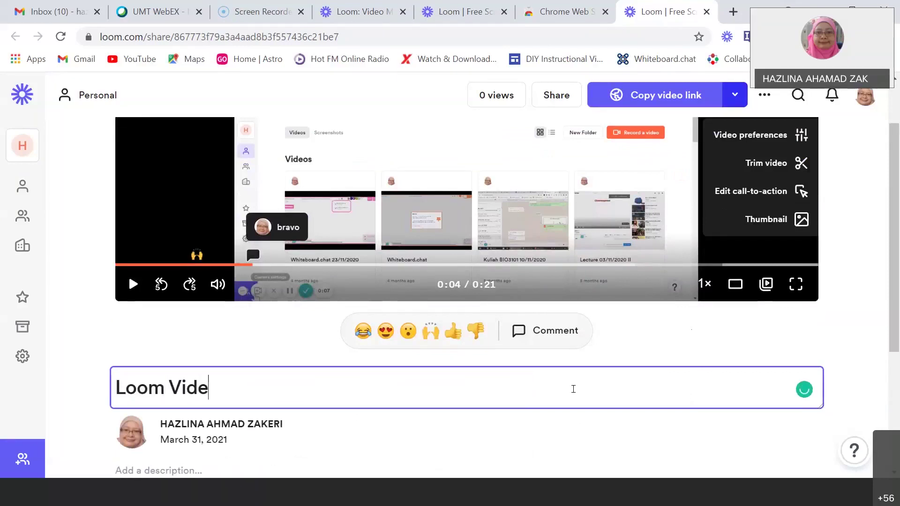
type("o Demo")
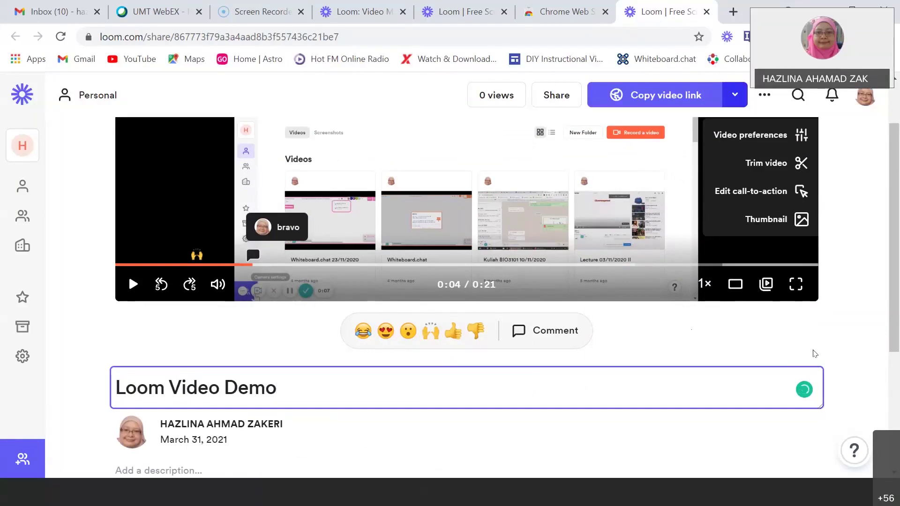
- Review the video page down to its comments section and open the empty description for editing
scroll(841, 322, "down", 3)
scroll(841, 322, "up", 5)
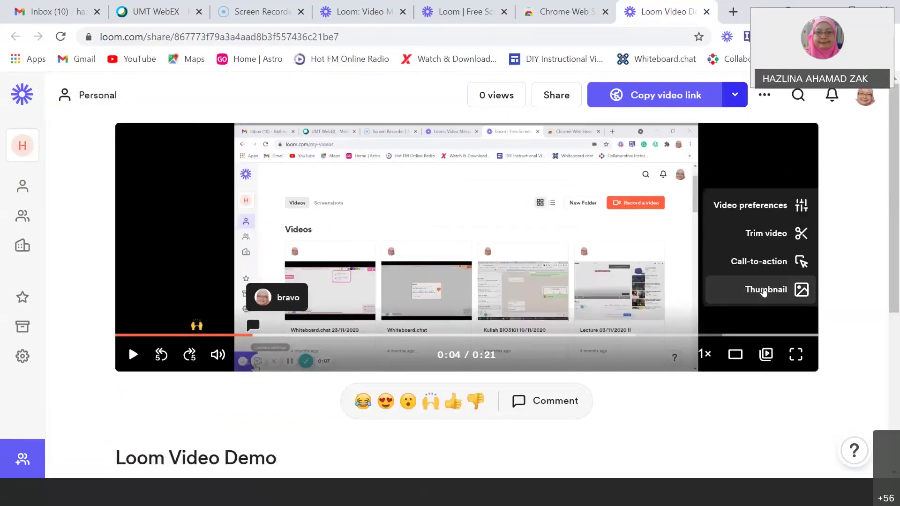
scroll(764, 291, "down", 3)
scroll(763, 291, "up", 3)
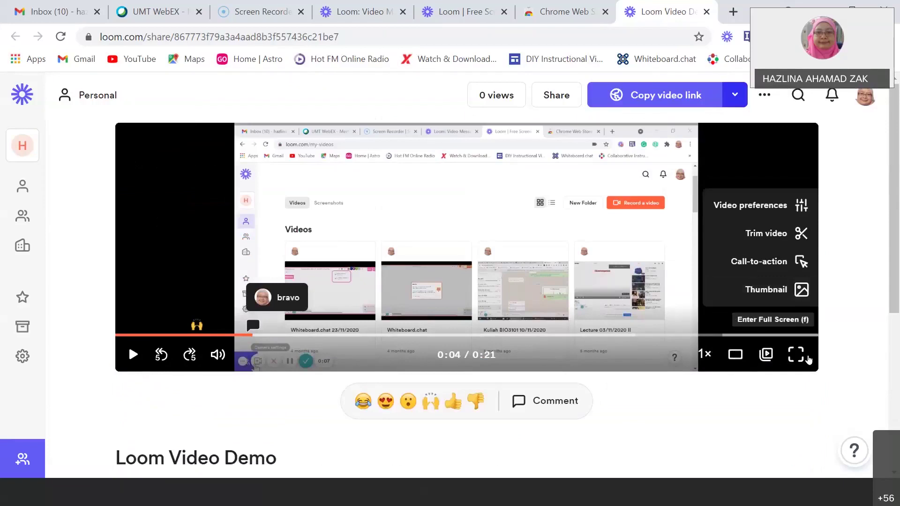
scroll(852, 342, "down", 6)
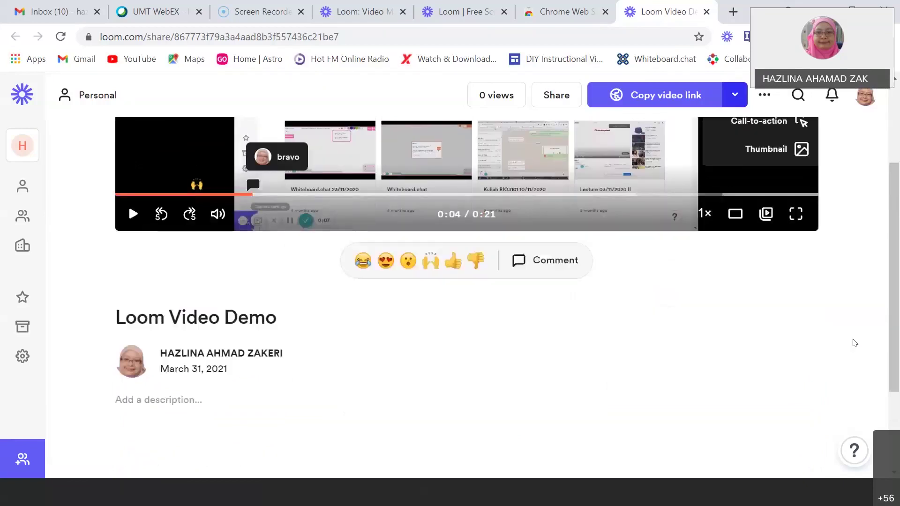
scroll(852, 338, "up", 6)
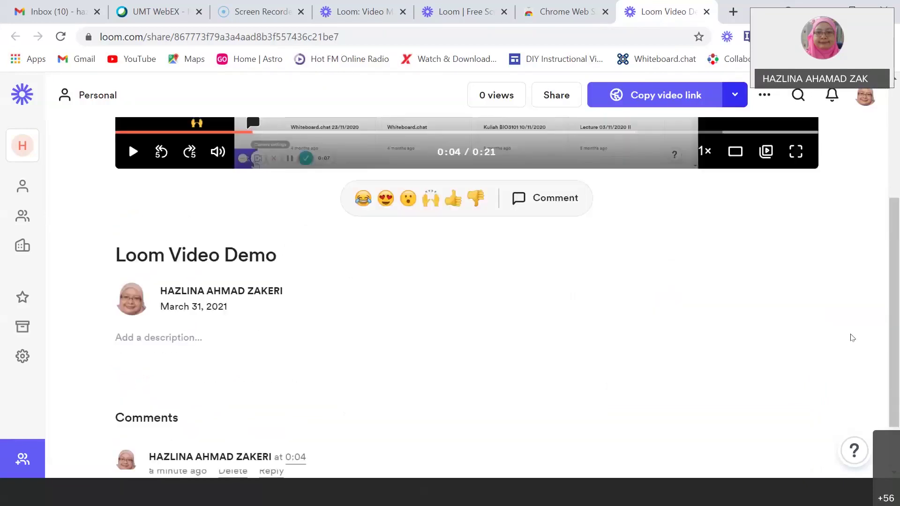
scroll(492, 373, "down", 6)
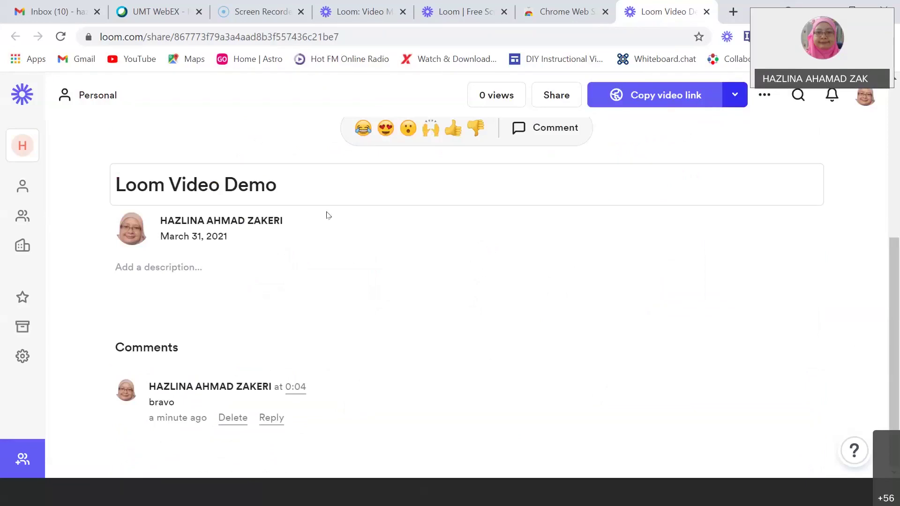
left_click(180, 269)
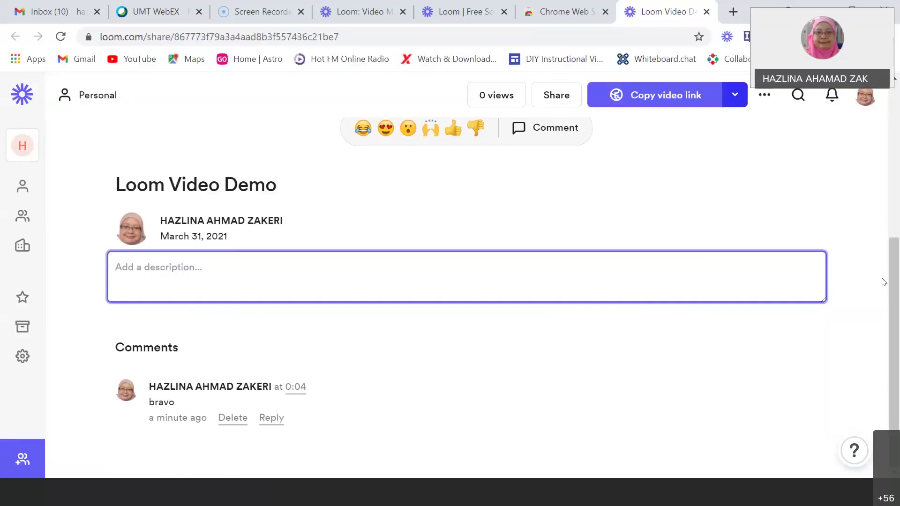
- View the video's available sharing options and dismiss them without choosing one
scroll(749, 195, "up", 5)
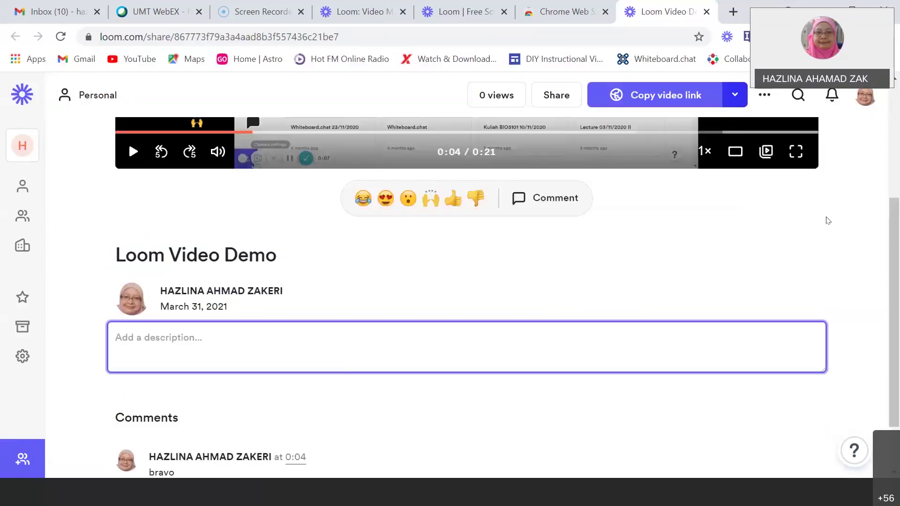
scroll(827, 220, "up", 1)
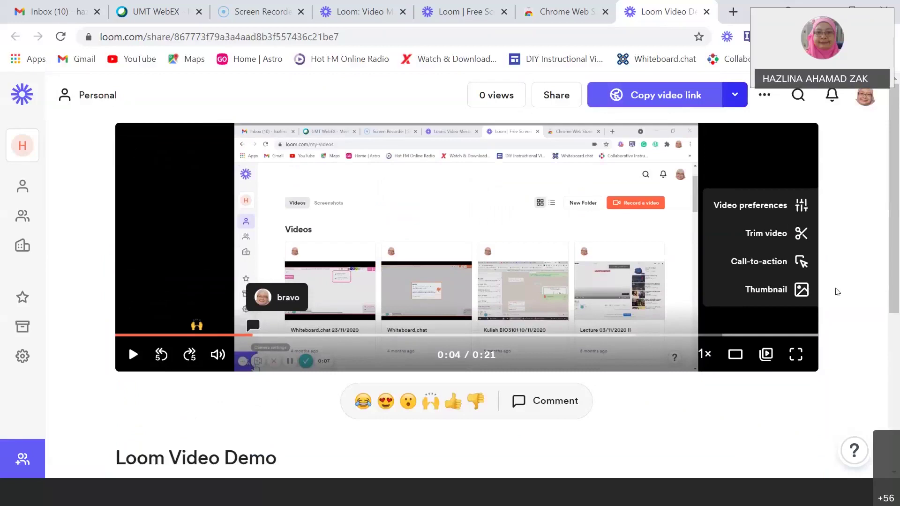
left_click(552, 96)
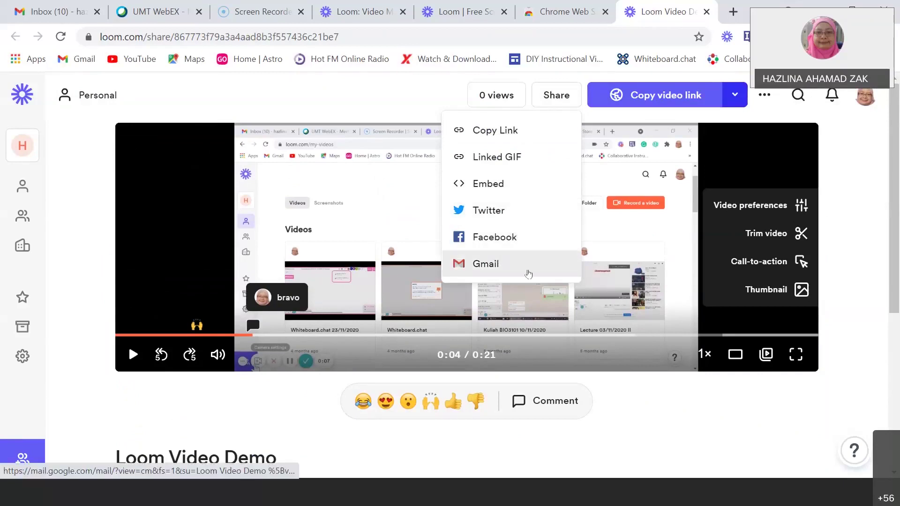
left_click(858, 178)
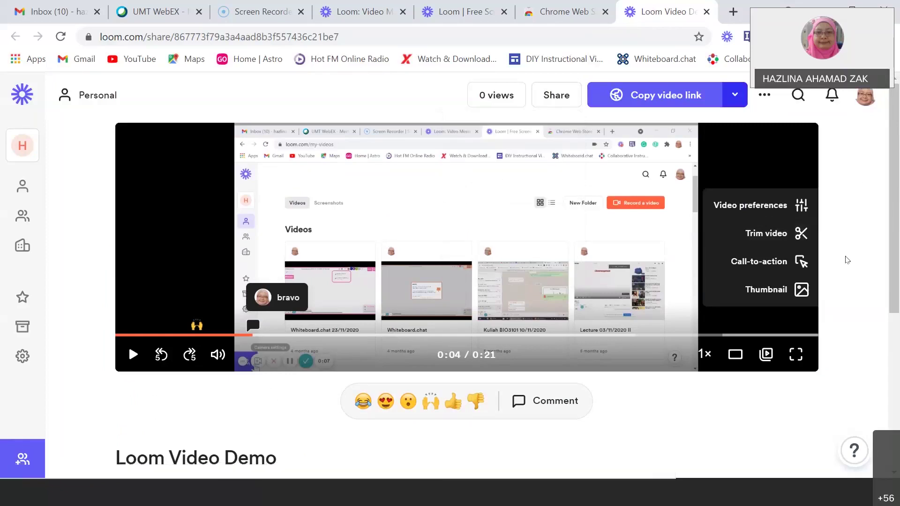
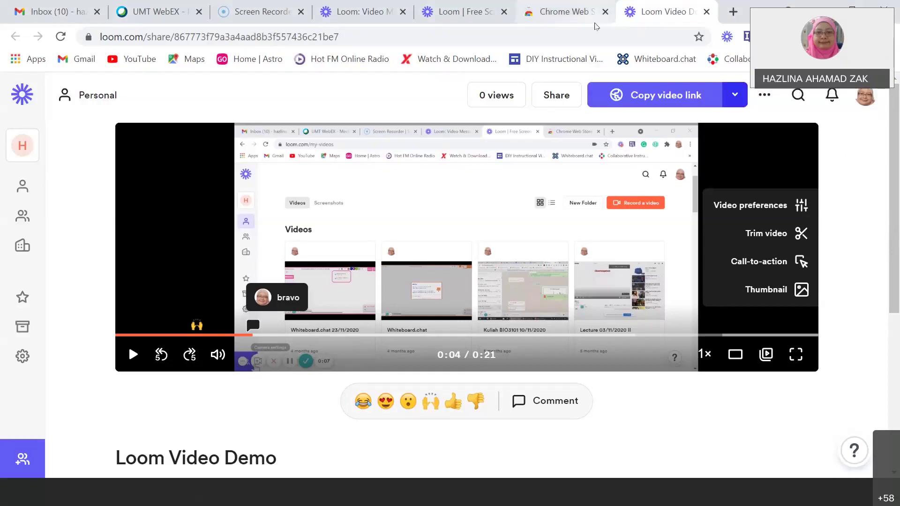
- Close the existing Chrome Web Store tab, then reopen the store in a new tab from a Google search for "chrome web store"
left_click(574, 12)
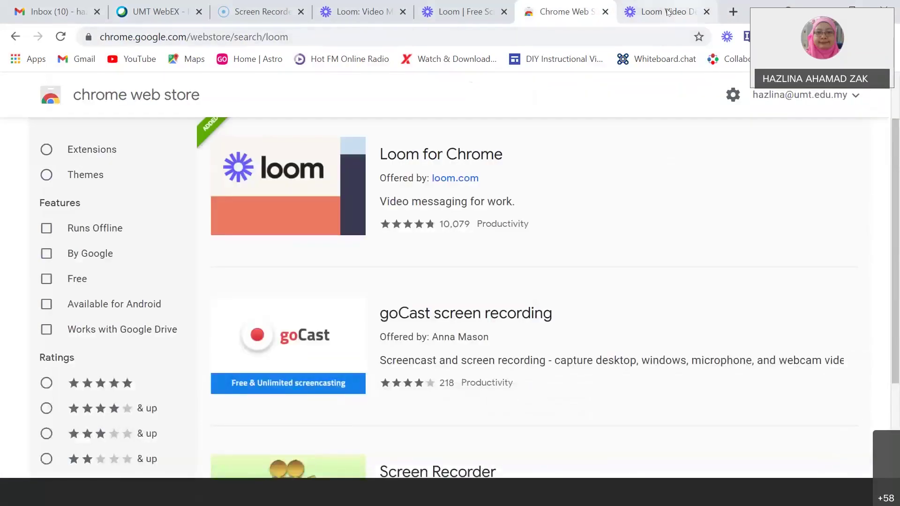
left_click(606, 12)
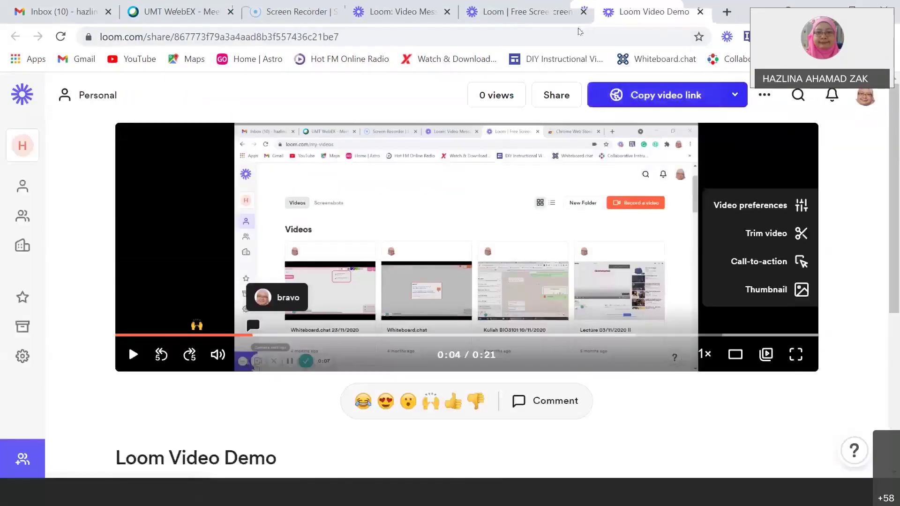
left_click(734, 13)
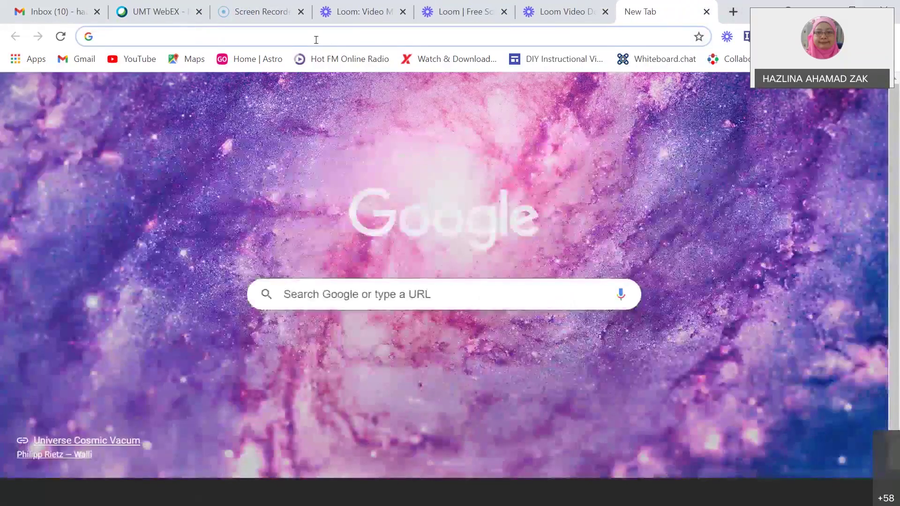
left_click(315, 37)
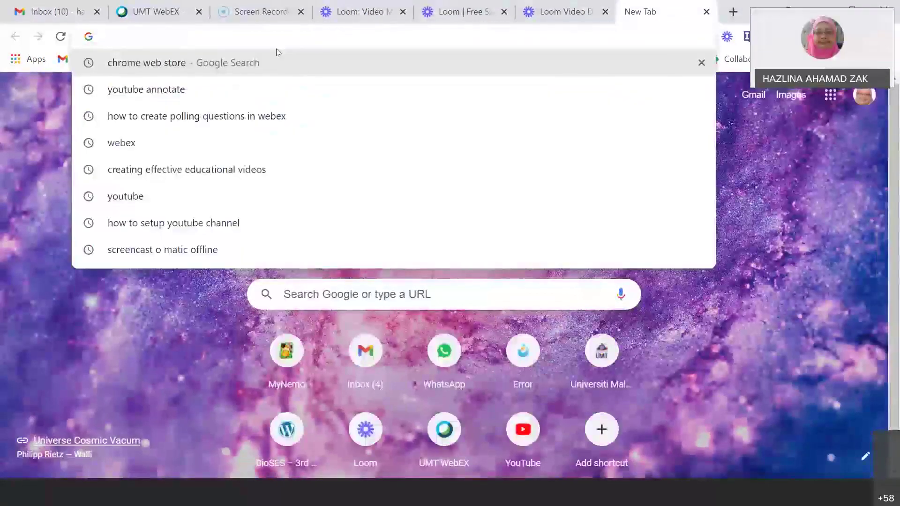
left_click(288, 68)
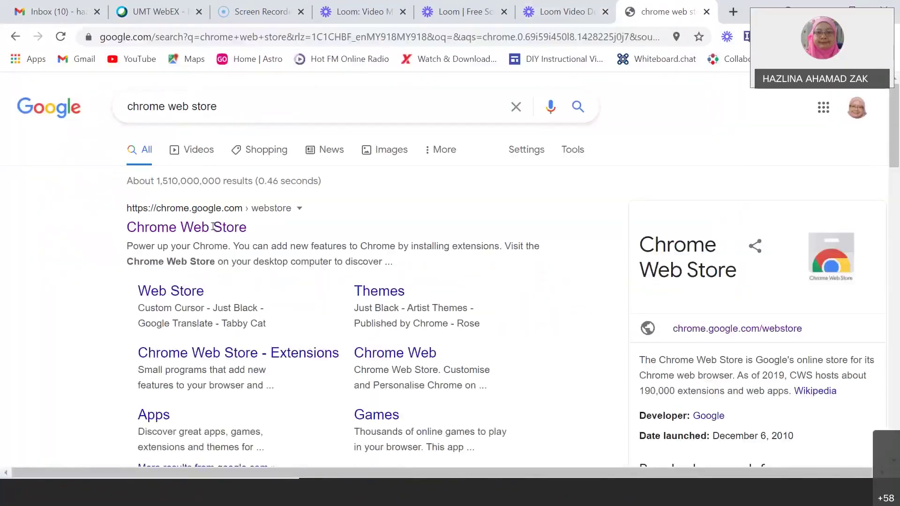
left_click(213, 227)
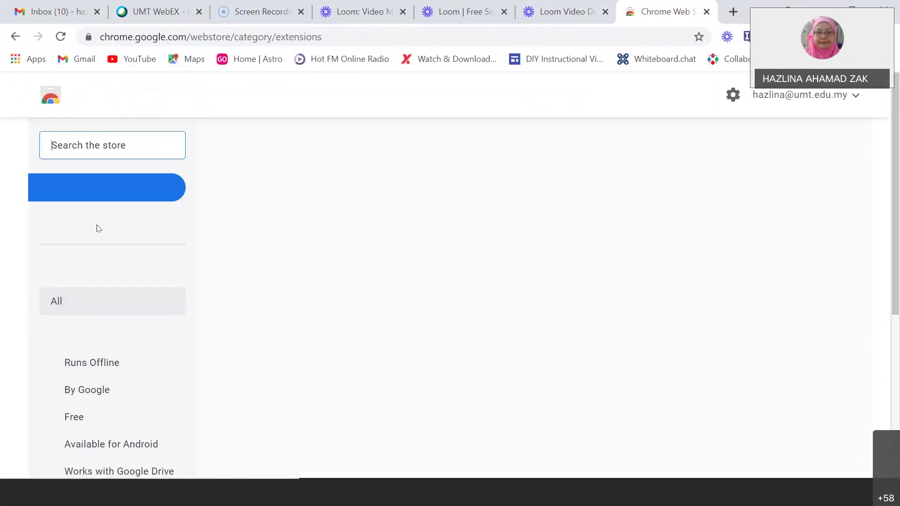
- Search the Chrome Web Store for "loom" and look through the listed extensions
left_click(131, 143)
type("loom")
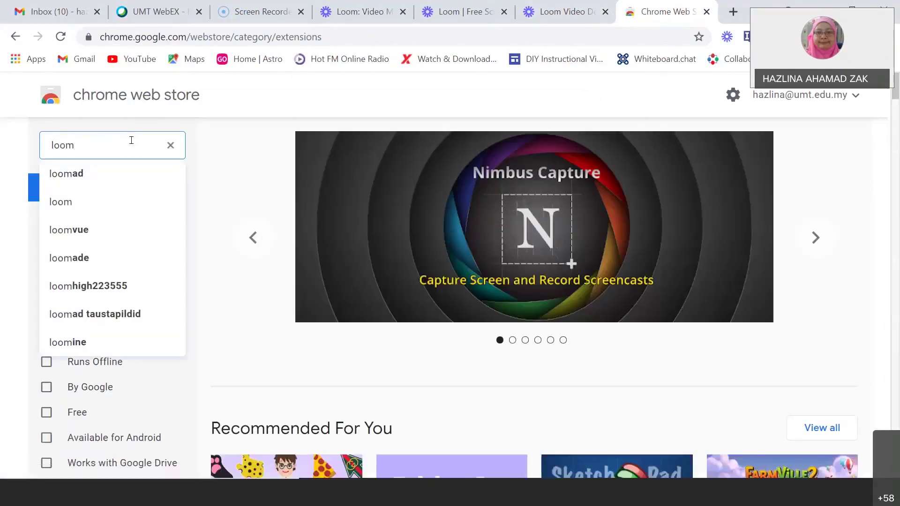
left_click(112, 201)
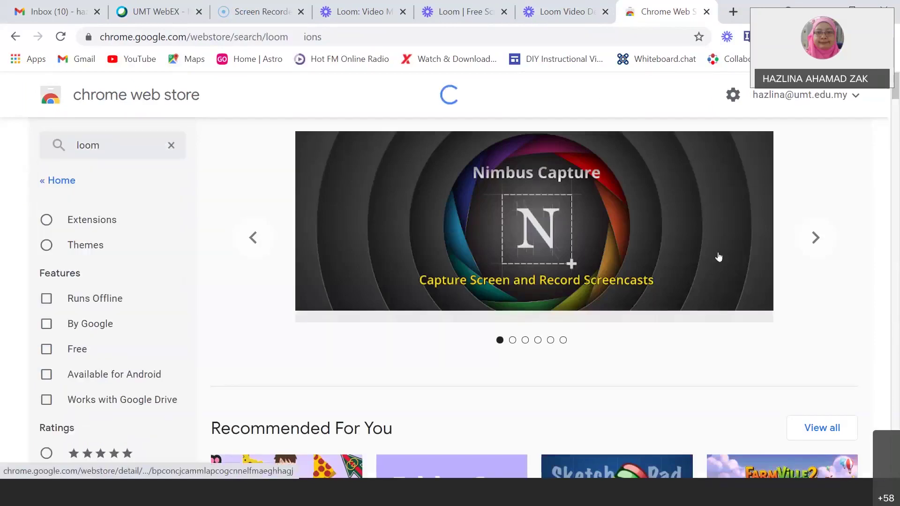
scroll(716, 251, "down", 1)
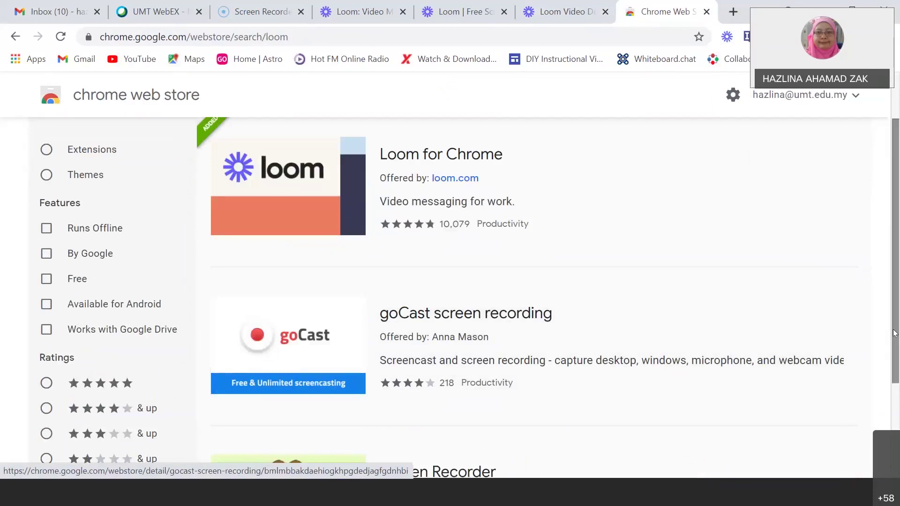
scroll(895, 328, "down", 2)
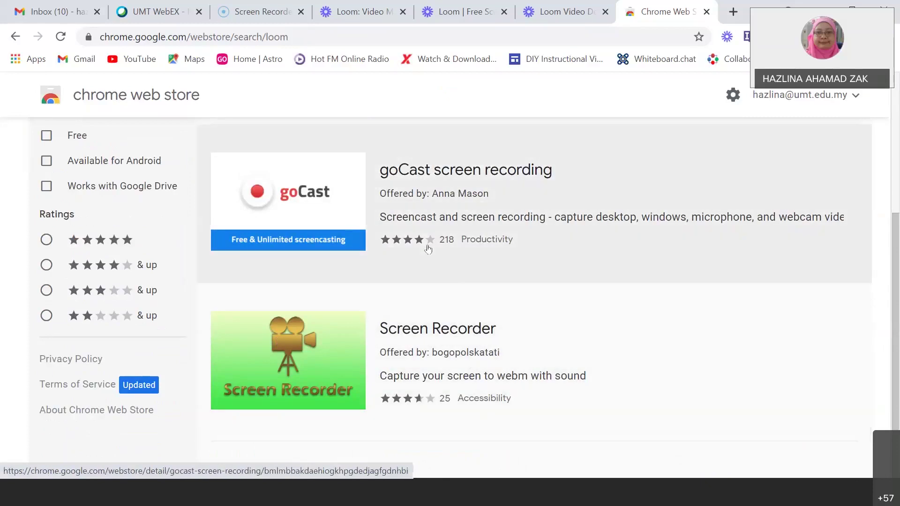
mouse_move(428, 248)
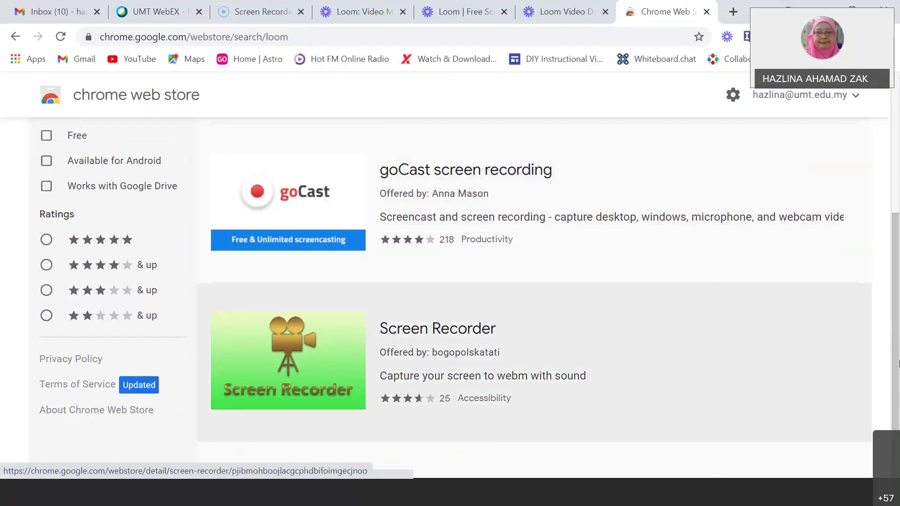
scroll(898, 236, "up", 2)
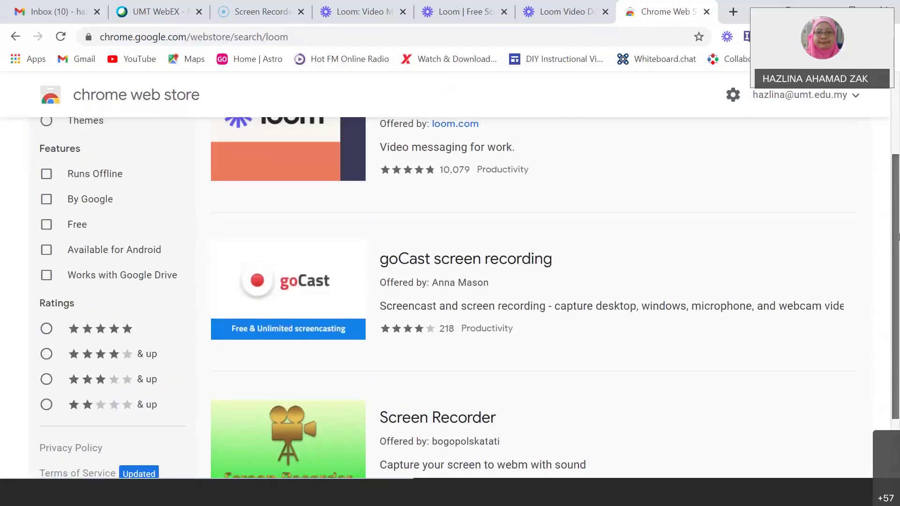
left_click_drag(898, 236, 898, 221)
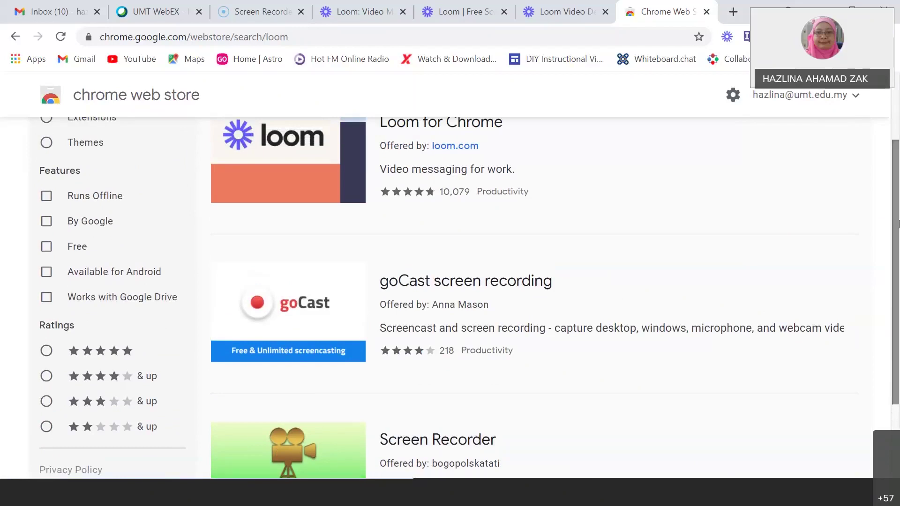
left_click_drag(898, 223, 898, 150)
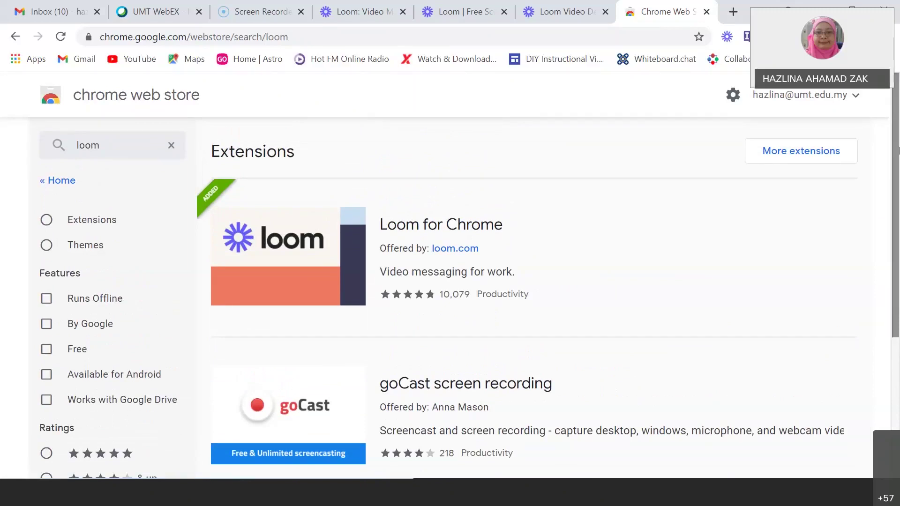
- Replace the Chrome Web Store page with YouTube by going to youtube.com in the same tab
left_click_drag(898, 150, 896, 126)
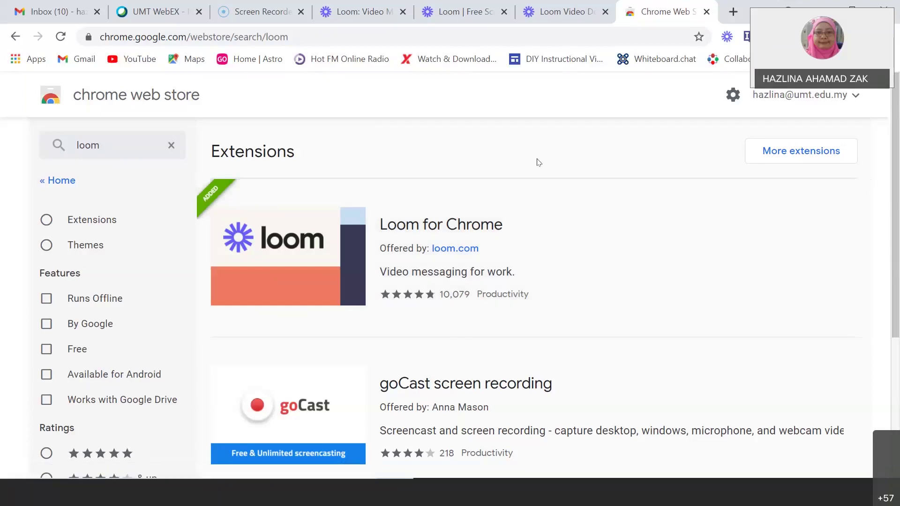
mouse_move(896, 120)
left_mouse_down()
mouse_move(895, 176)
mouse_move(892, 114)
left_mouse_up()
left_click(585, 43)
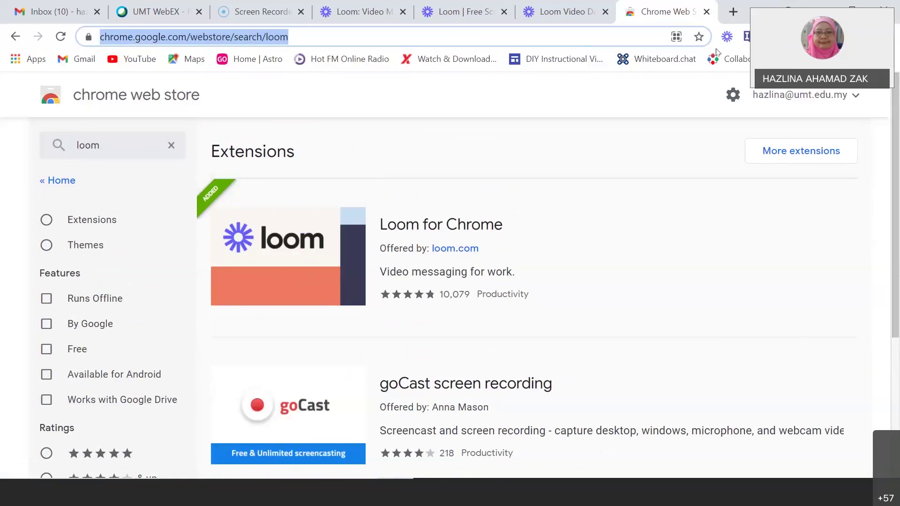
type("yotu")
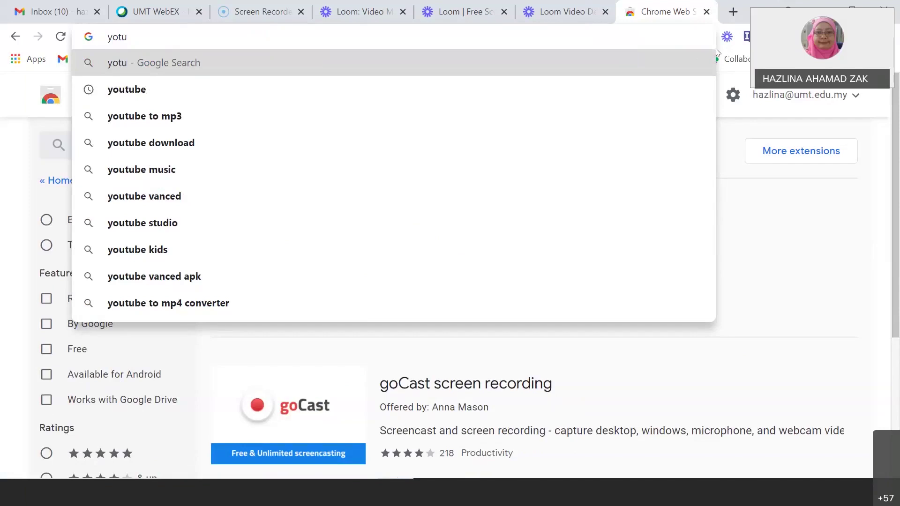
key("BackSpace")
key("BackSpace")
type("utub")
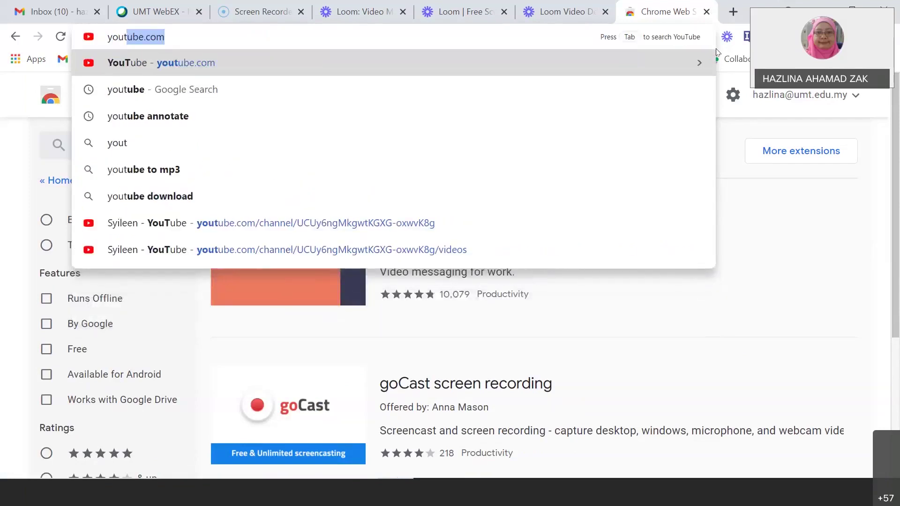
type("e")
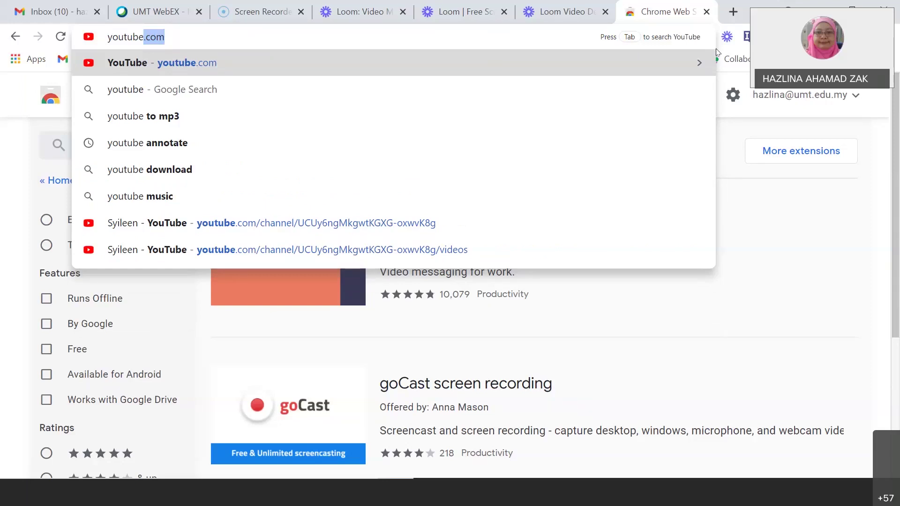
key("Return")
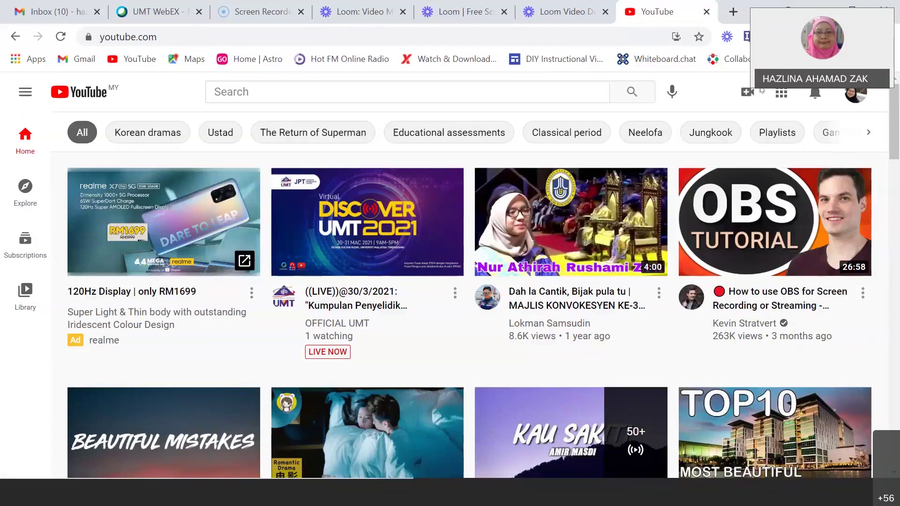
- View YouTube's video creation options, related YouTube apps and account options, and dismiss them without choosing one
left_click(745, 94)
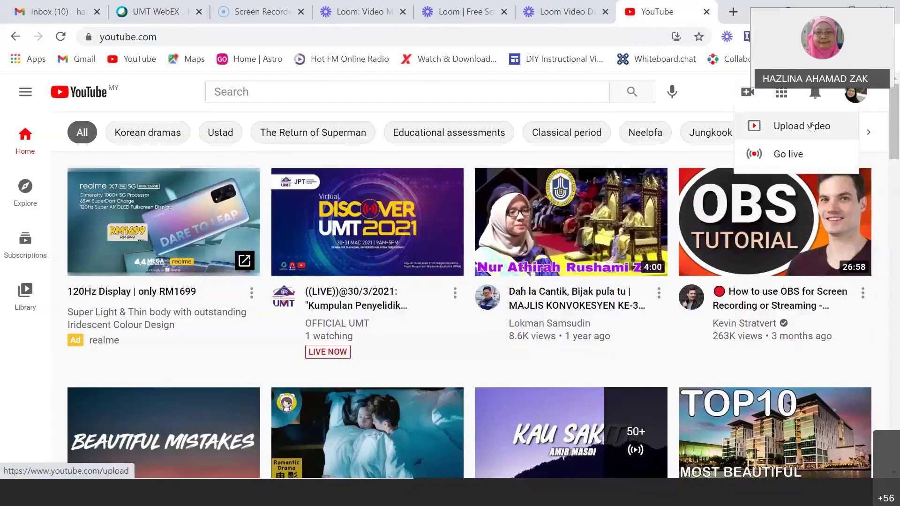
left_click(780, 94)
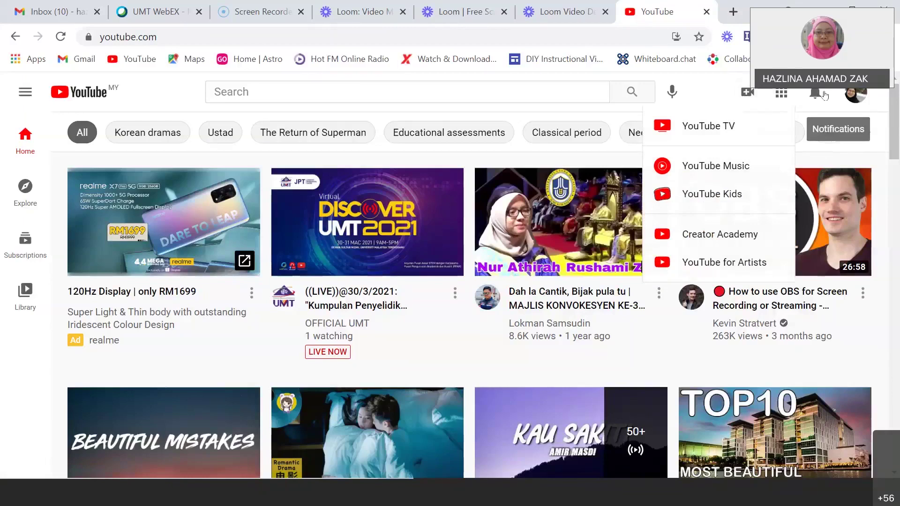
left_click(854, 95)
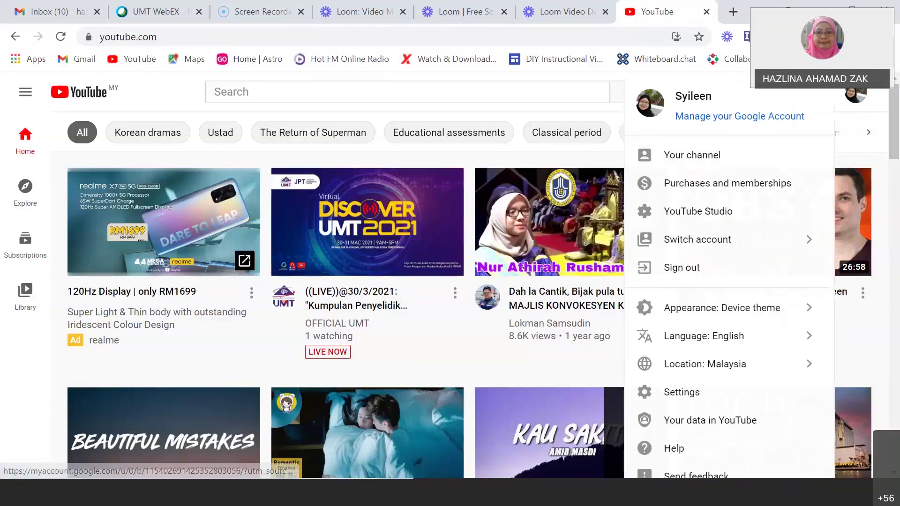
left_click(887, 137)
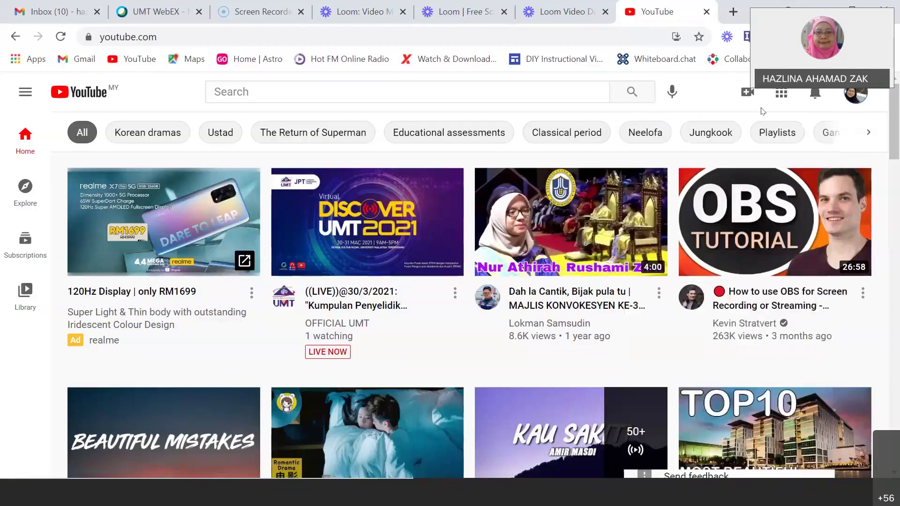
- Upload the file demo powerpoint.mp4 as a new video and open its empty description for editing
left_click(745, 88)
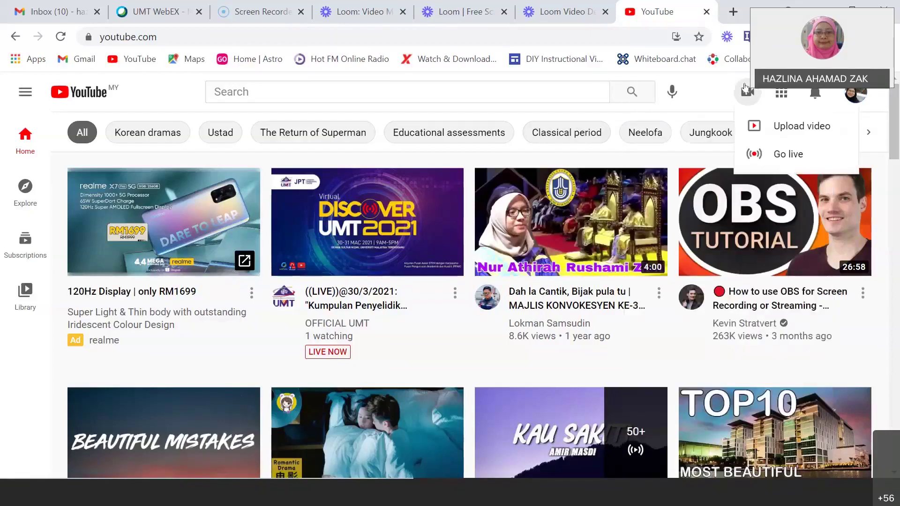
left_click(814, 130)
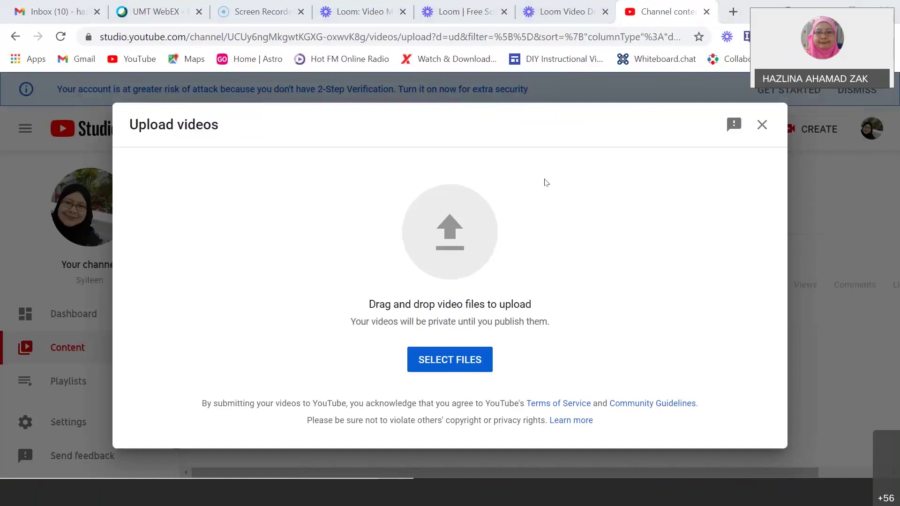
left_click_drag(532, 185, 280, 217)
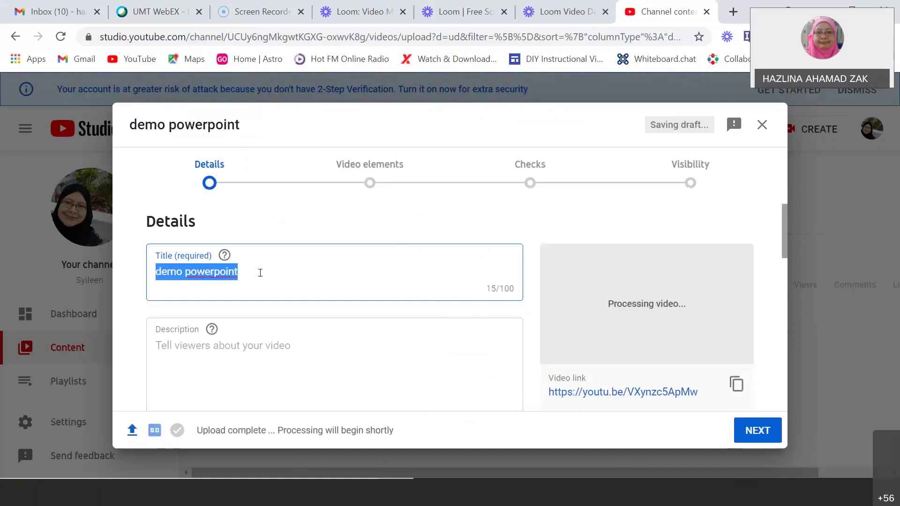
left_click(304, 344)
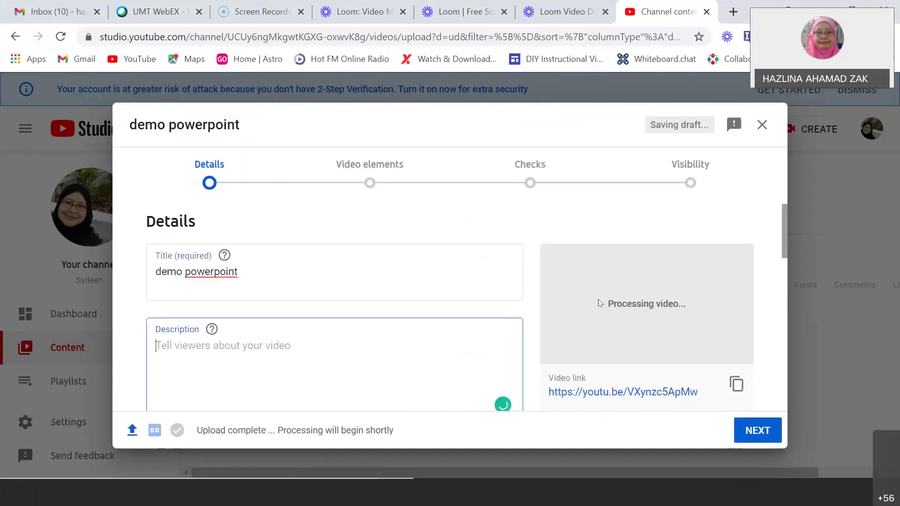
- Look over the video's thumbnail choices and add the video to the Enzyme Lectures playlist
left_click_drag(784, 240, 793, 283)
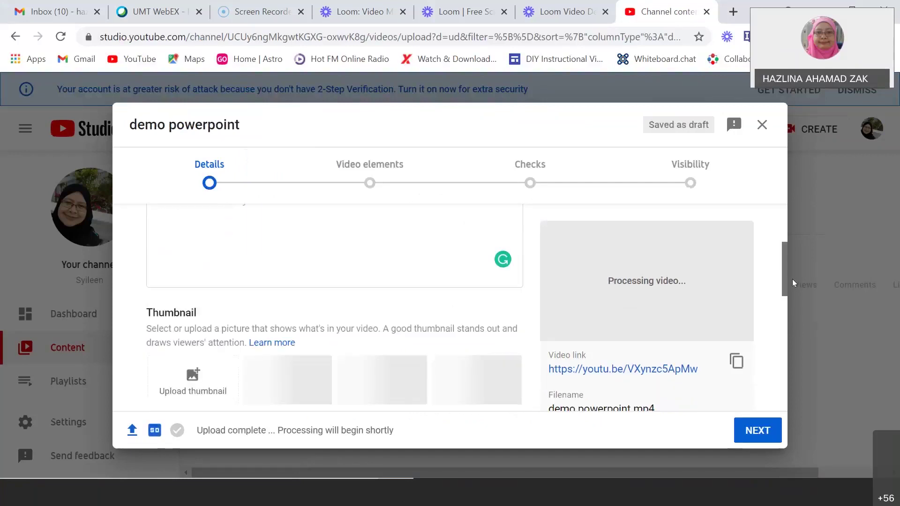
scroll(717, 287, "down", 2)
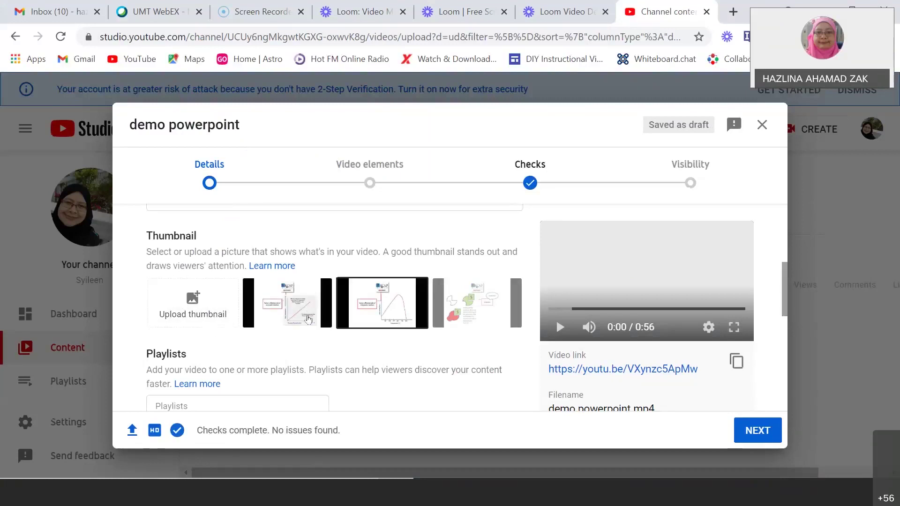
scroll(531, 314, "down", 3)
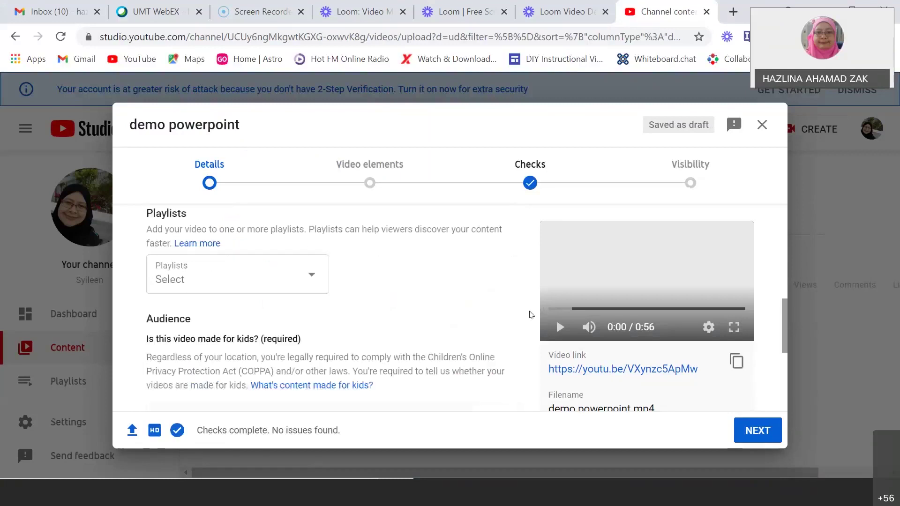
scroll(531, 314, "up", 2)
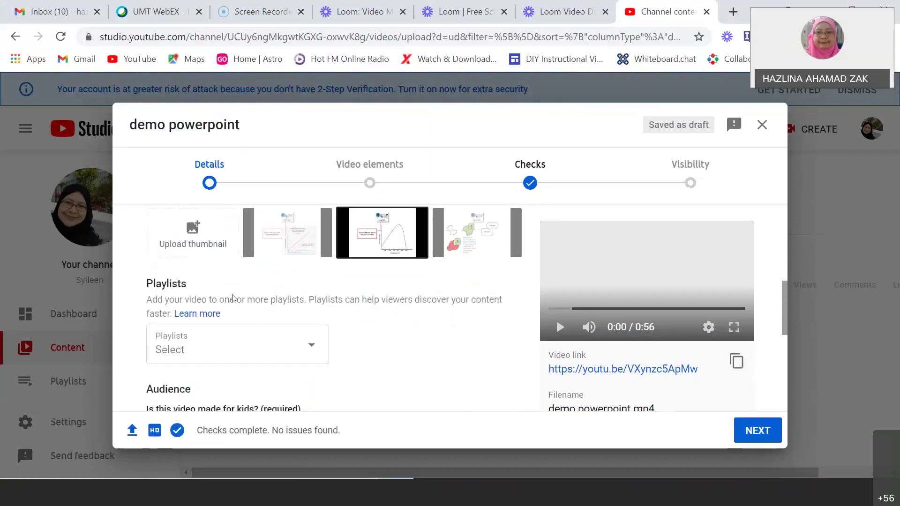
left_click(310, 349)
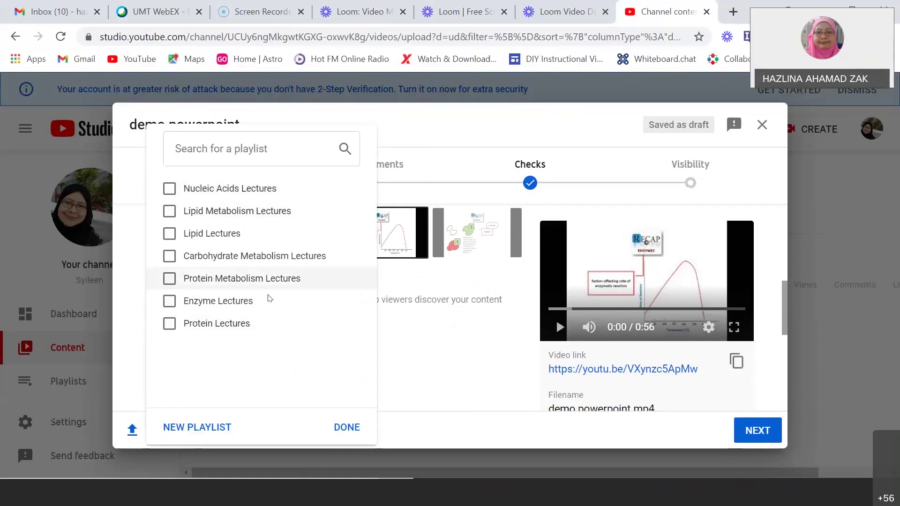
left_click(169, 301)
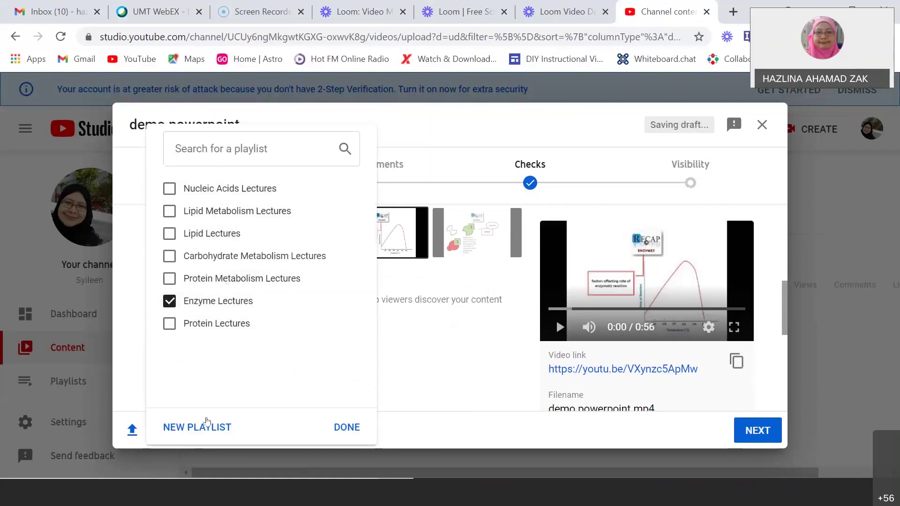
left_click(345, 427)
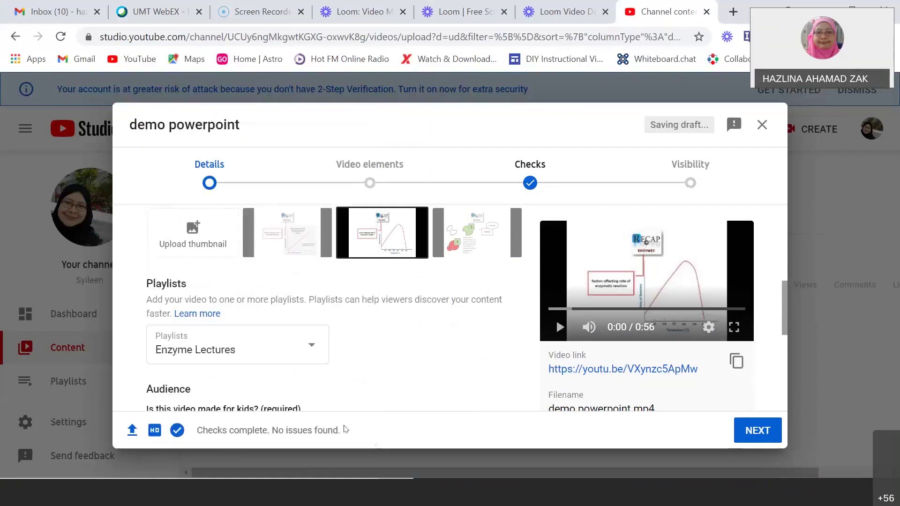
- Set the video's audience to "No, it's not made for kids"
scroll(402, 347, "down", 5)
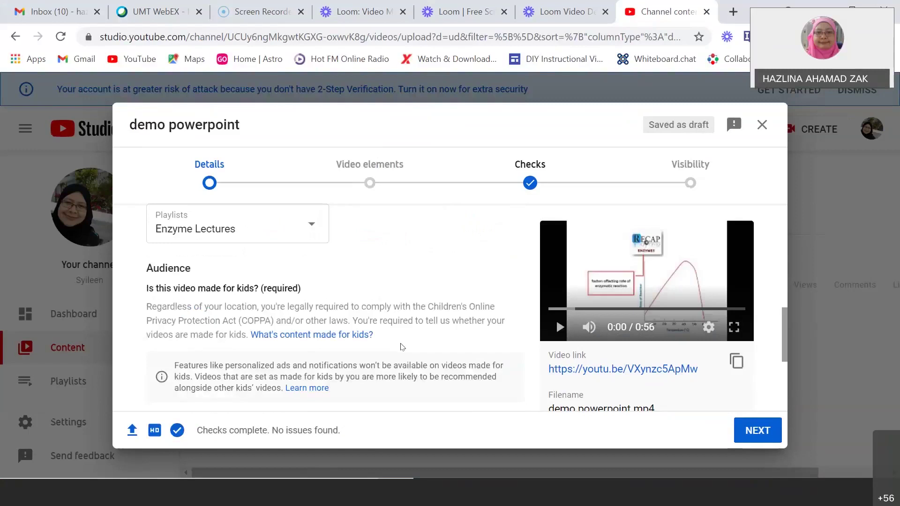
scroll(401, 344, "up", 2)
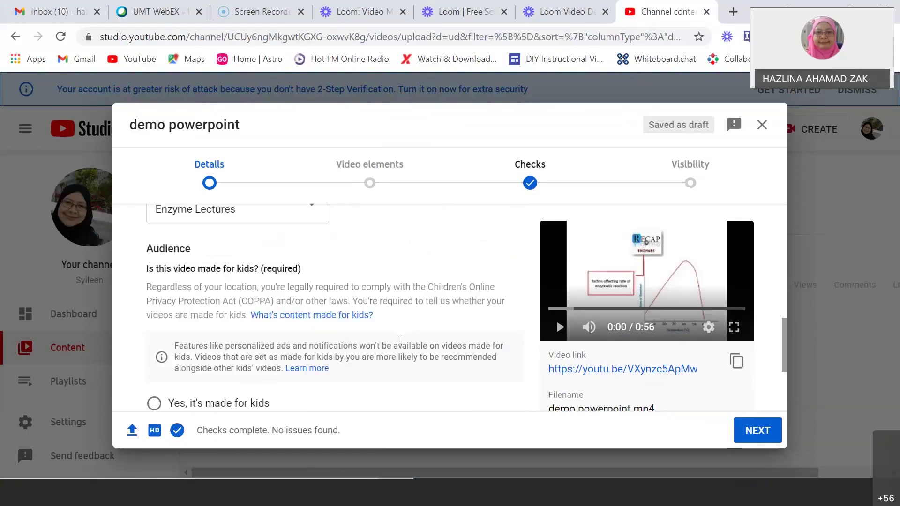
scroll(377, 356, "down", 2)
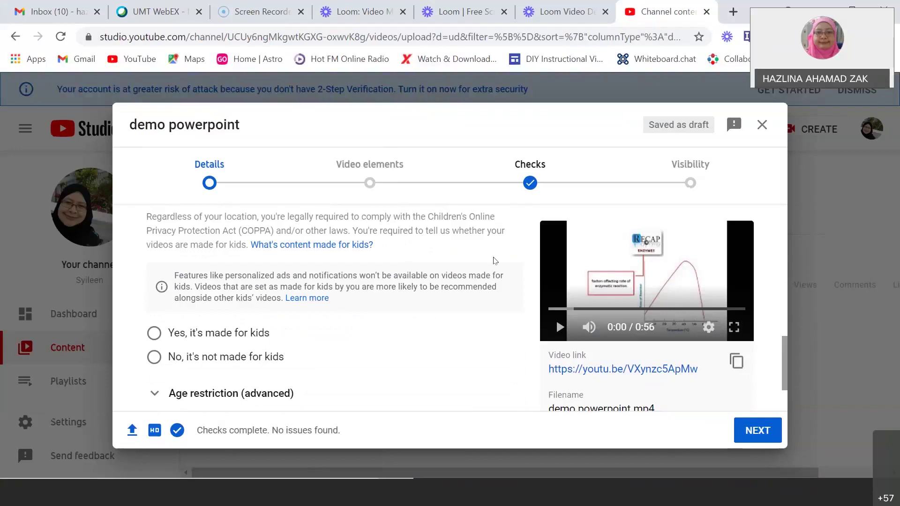
left_click(155, 358)
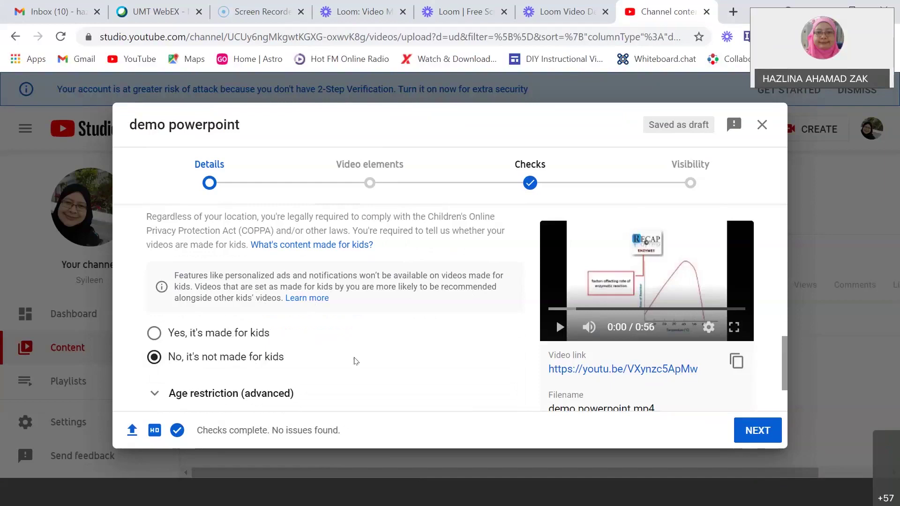
- Expand the advanced age restriction settings and review the choices for limiting the video to adult viewers
scroll(357, 359, "down", 2)
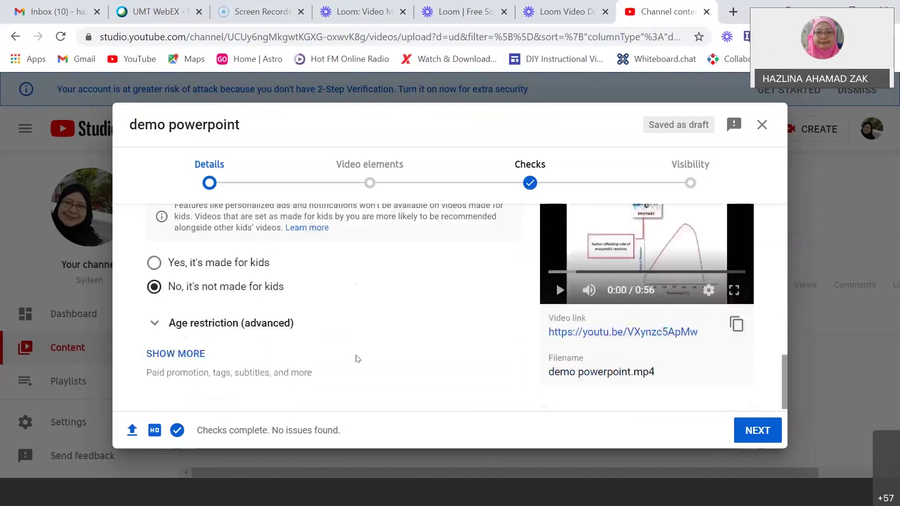
left_click(174, 327)
scroll(298, 333, "down", 2)
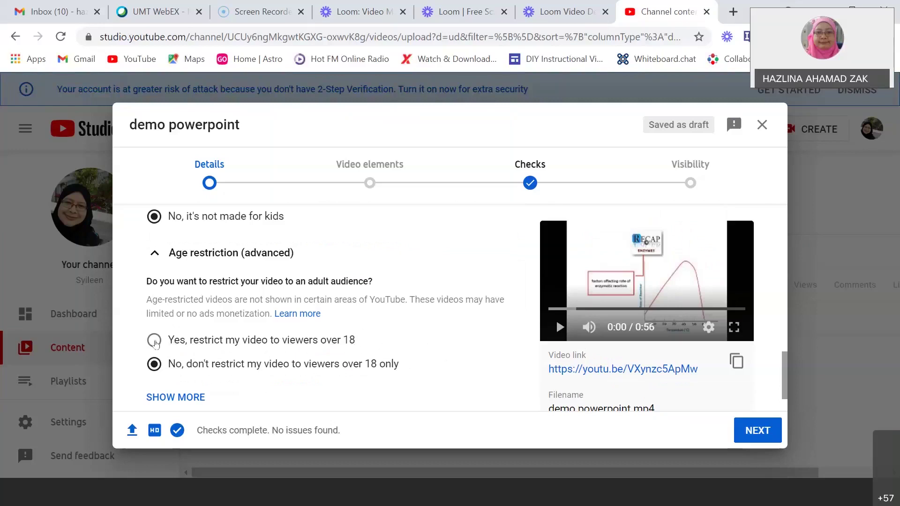
scroll(434, 371, "down", 1)
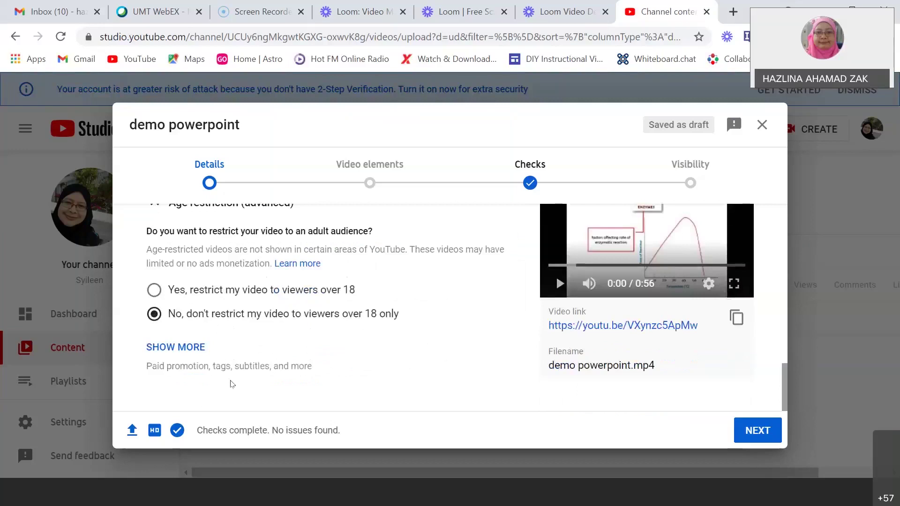
- Expand the additional video details, review the paid promotion and caption settings, and open the empty tags field for editing
left_click(178, 346)
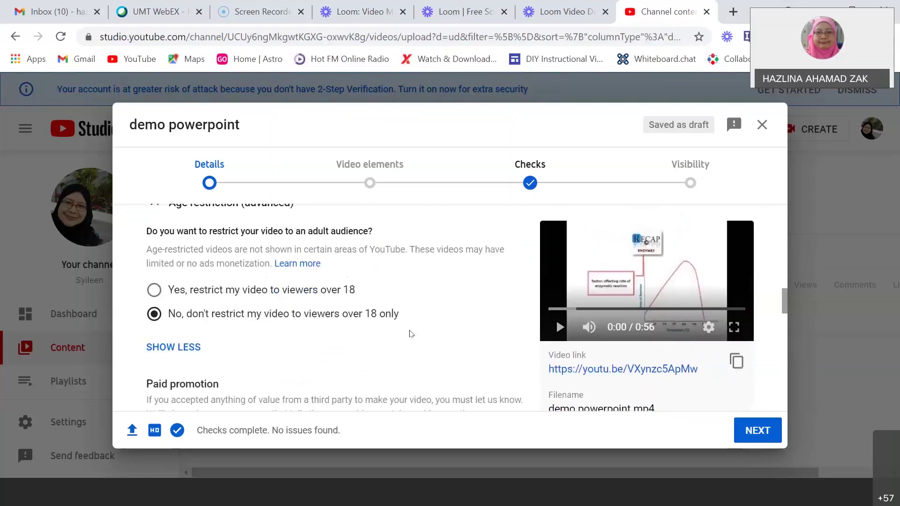
scroll(407, 328, "down", 2)
scroll(328, 328, "down", 2)
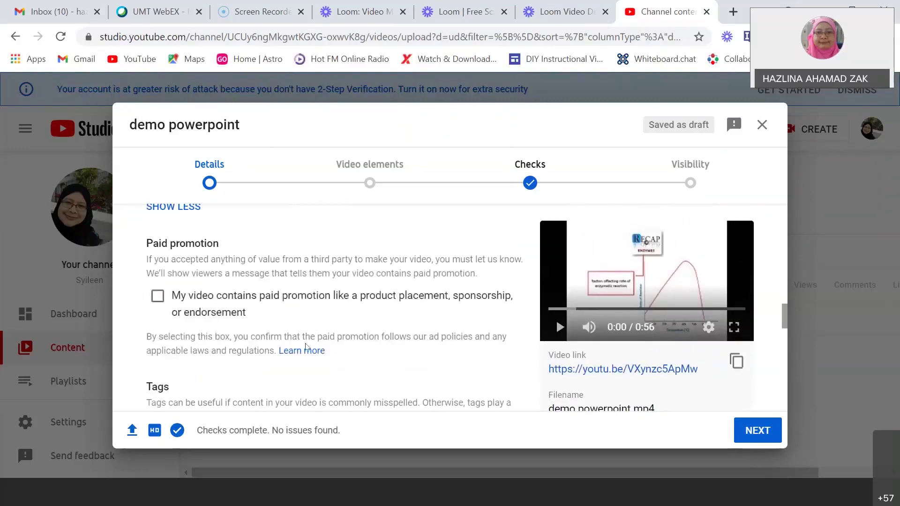
scroll(315, 325, "down", 3)
scroll(392, 358, "down", 3)
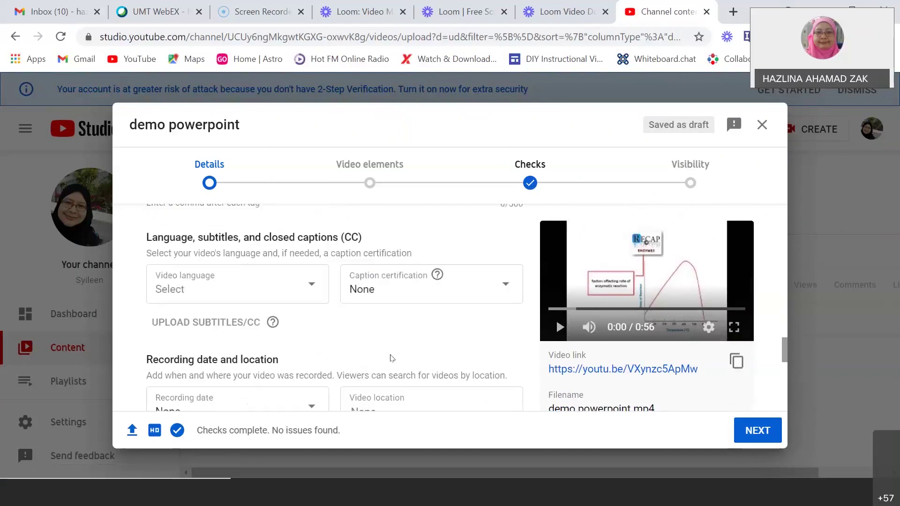
scroll(391, 358, "up", 3)
left_click(261, 374)
- Set the video's language to Malay
scroll(328, 370, "down", 3)
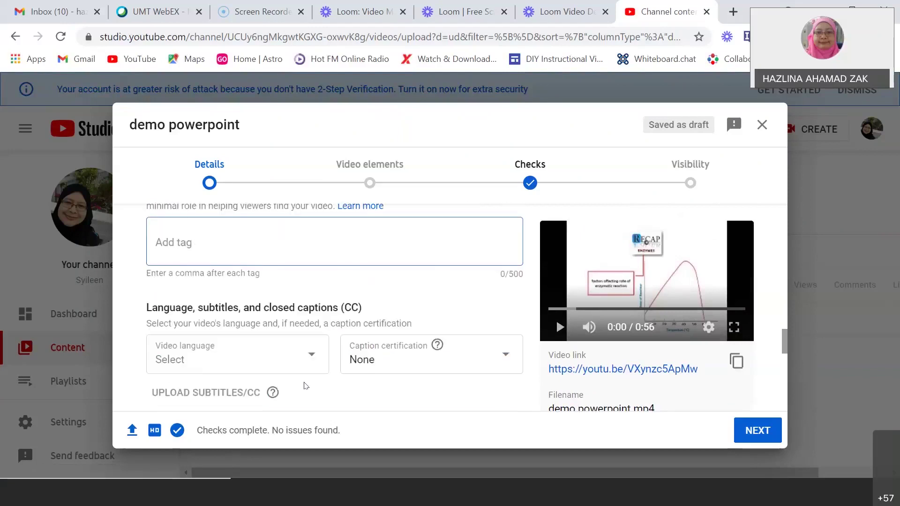
scroll(275, 324, "down", 2)
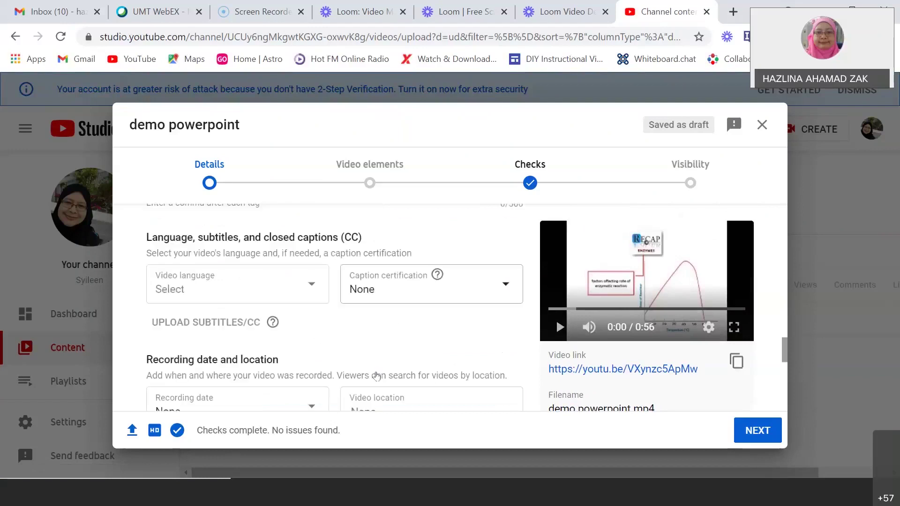
left_click(314, 289)
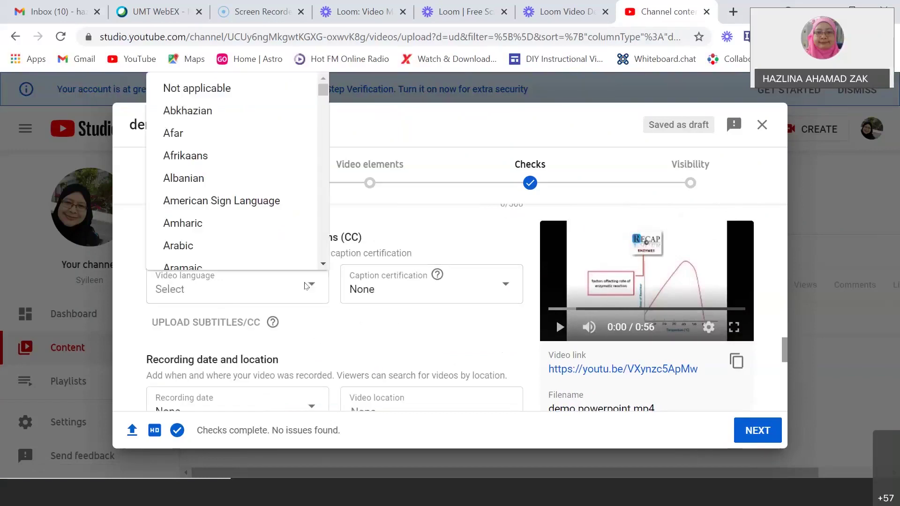
left_click_drag(323, 92, 328, 178)
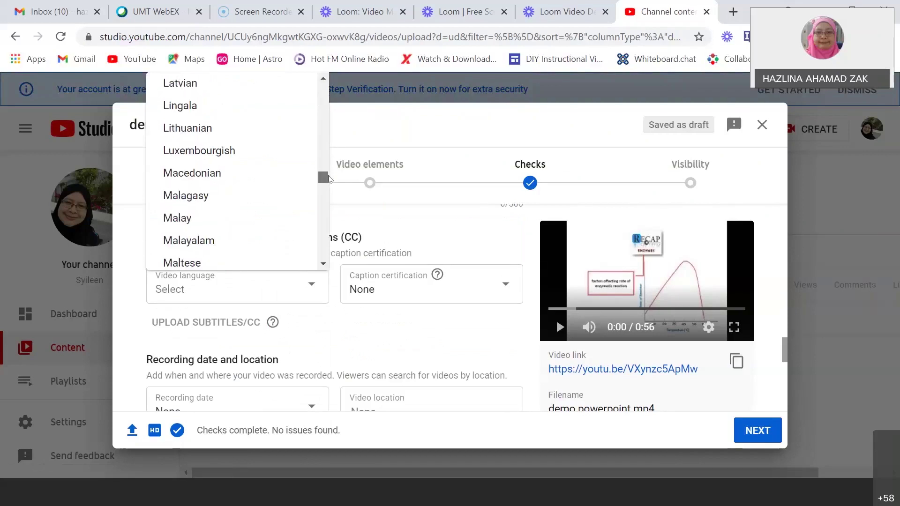
left_click(230, 218)
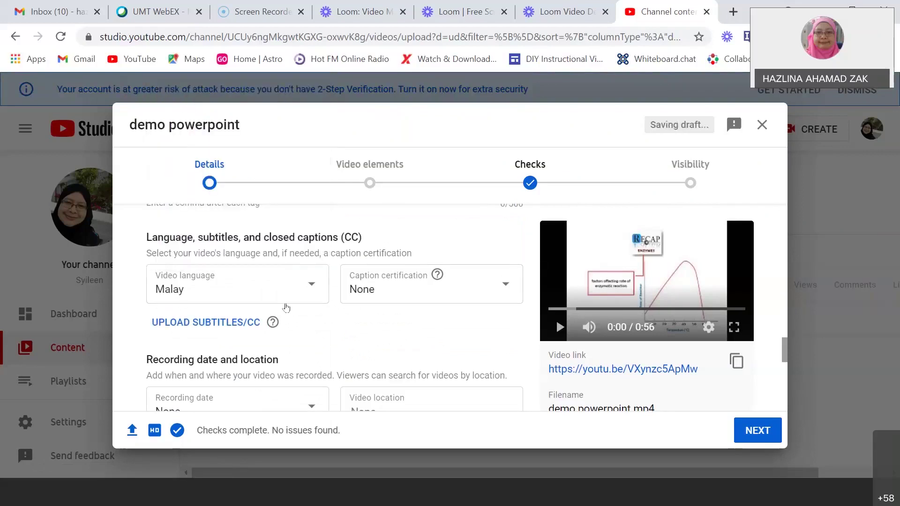
- Review the caption certification choices and the subtitle, recording date, license, category and comment settings
left_click(506, 288)
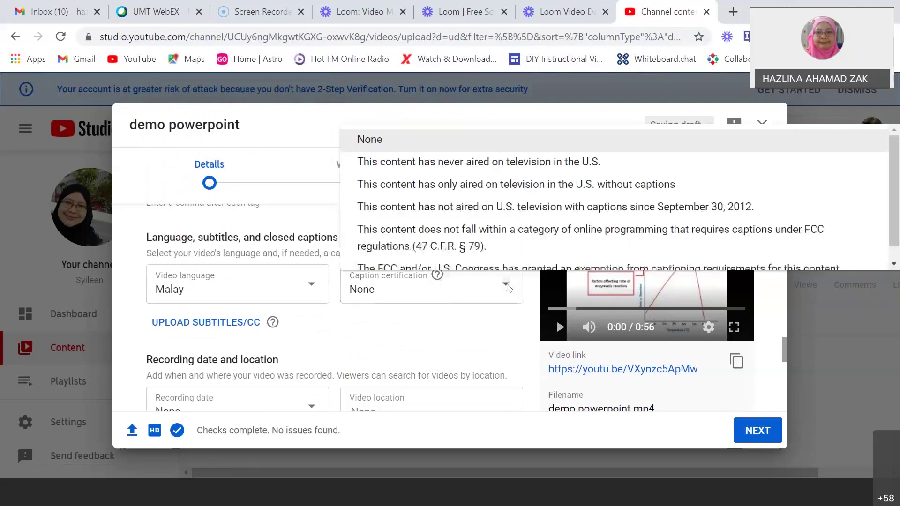
left_click(478, 332)
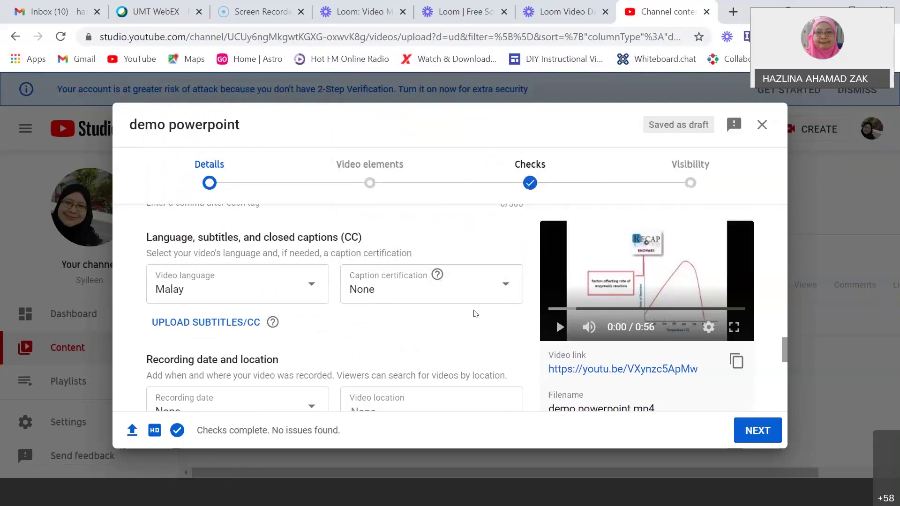
scroll(402, 312, "down", 1)
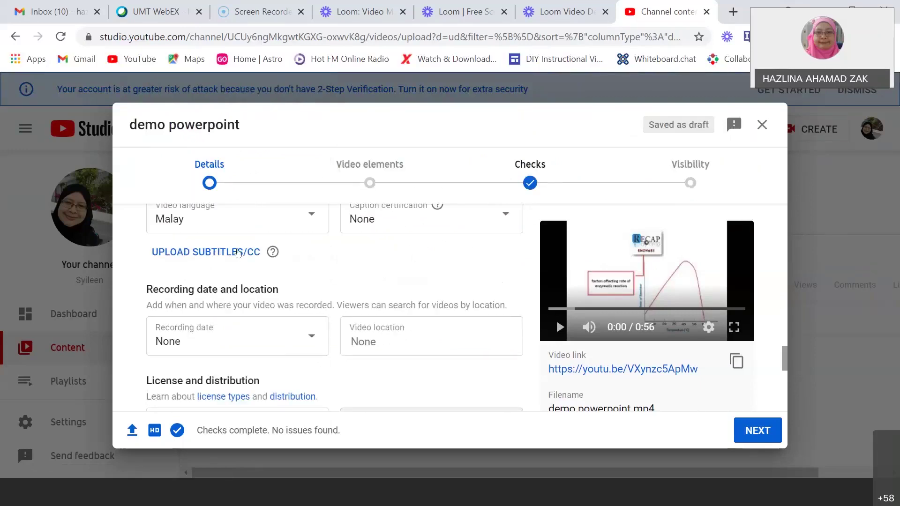
scroll(313, 339, "down", 1)
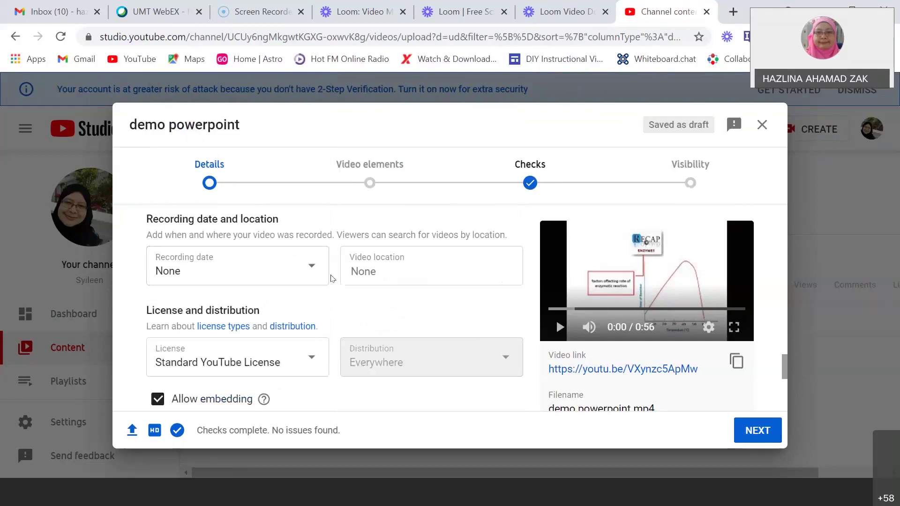
scroll(280, 308, "down", 1)
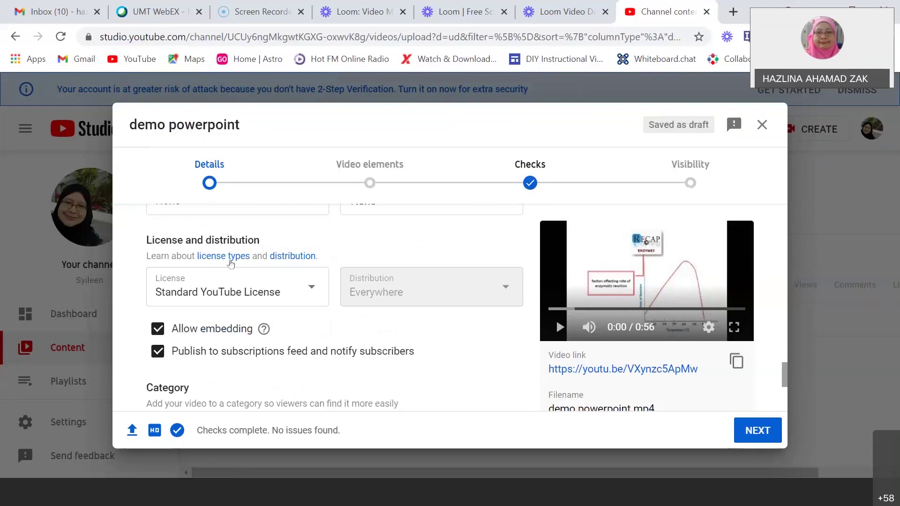
scroll(315, 349, "down", 1)
scroll(311, 360, "down", 1)
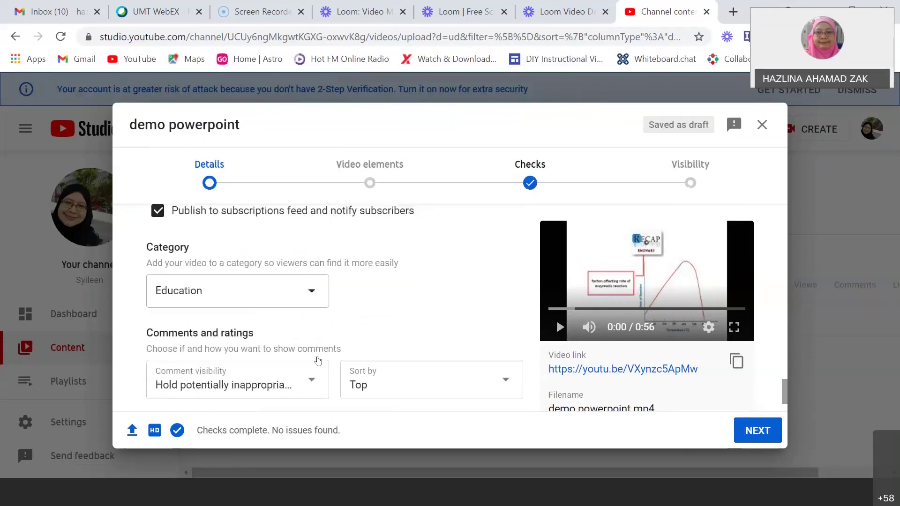
scroll(315, 295, "down", 1)
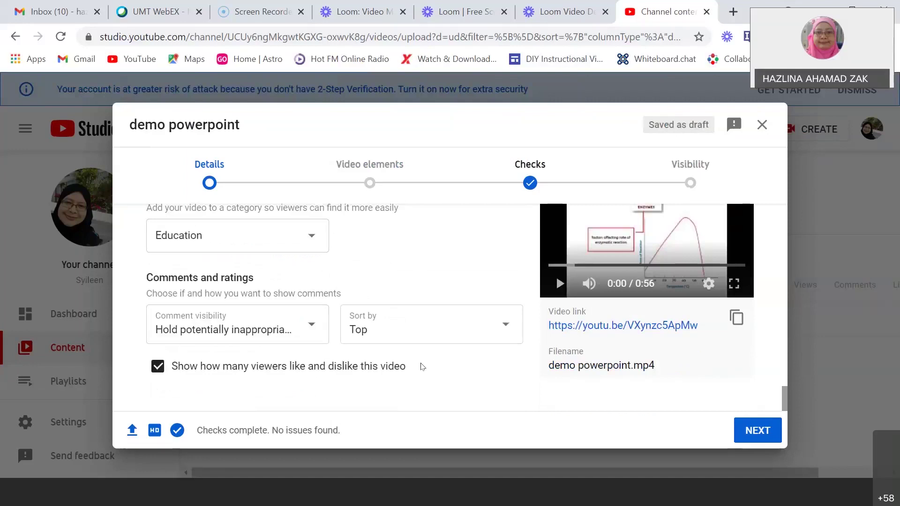
- Check the comment sorting choices and keep the video's comments sorted by Top
left_click(412, 324)
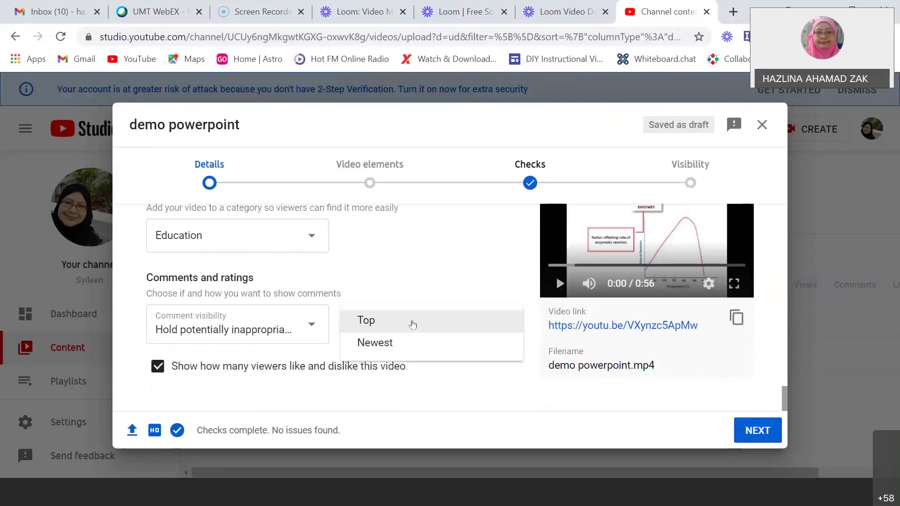
left_click(366, 320)
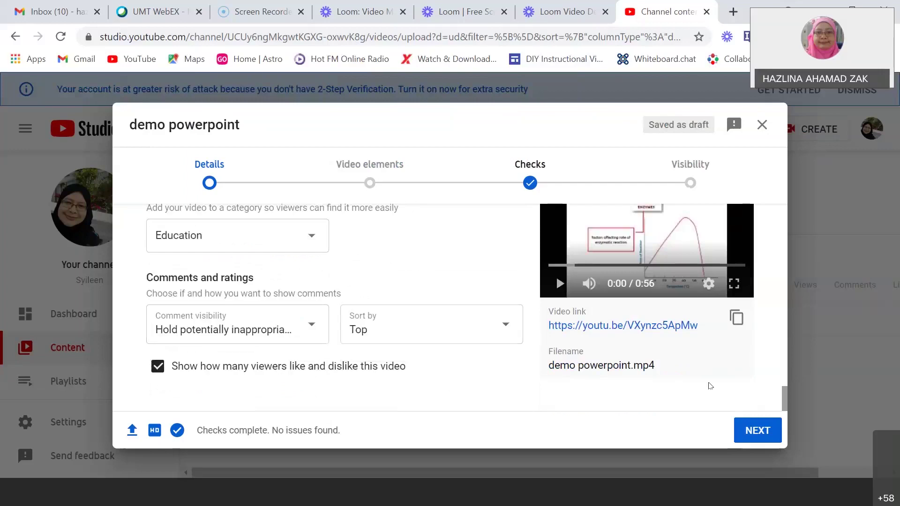
scroll(710, 386, "up", 3)
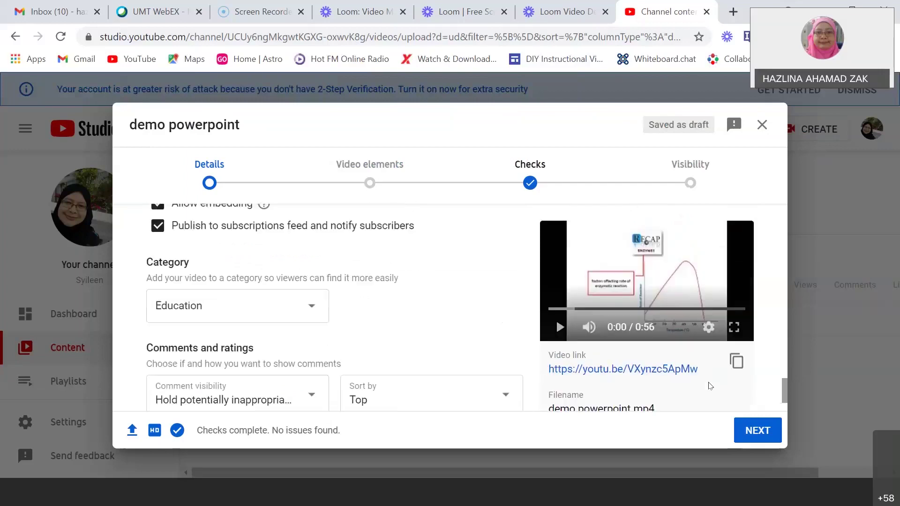
- Continue through the video elements and copyright checks to the visibility stage, without adding an end screen or cards
left_click(757, 431)
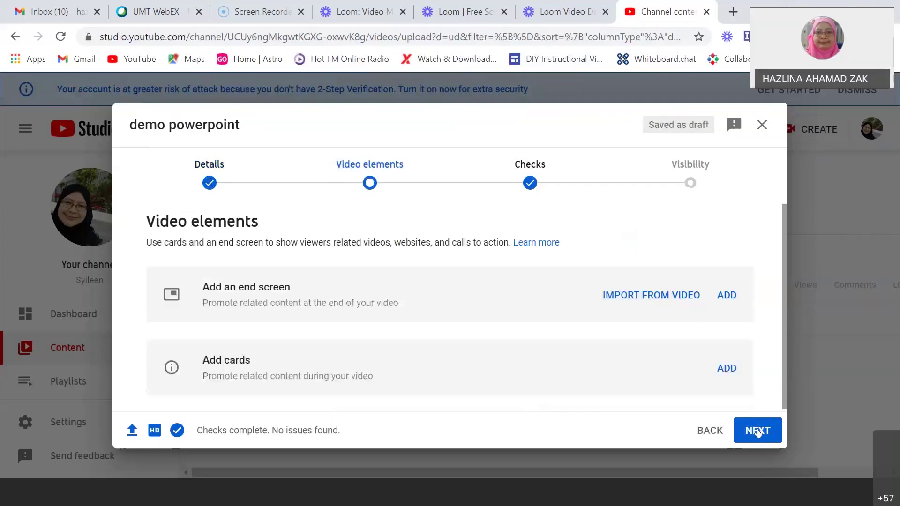
scroll(411, 287, "down", 1)
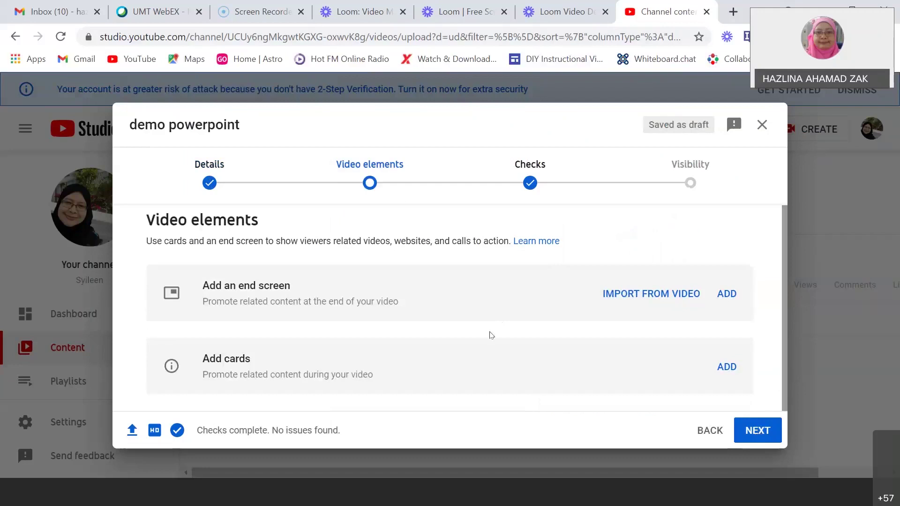
left_click(760, 432)
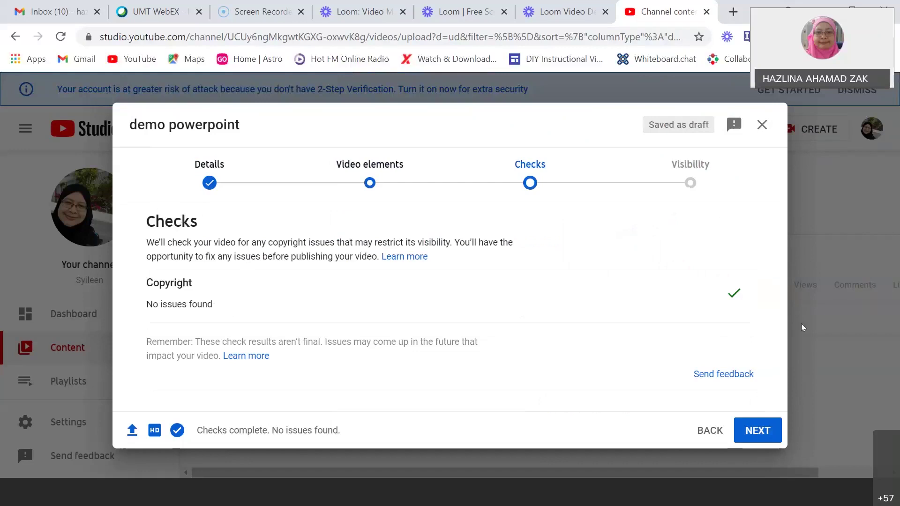
left_click(767, 431)
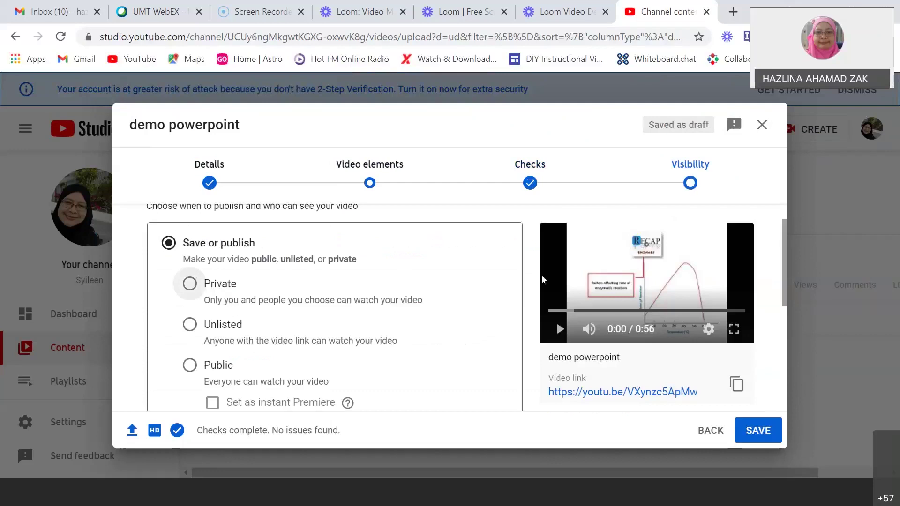
- Review the save or publish choices and set the video's visibility to Unlisted
scroll(789, 243, "up", 1)
scroll(788, 224, "up", 1)
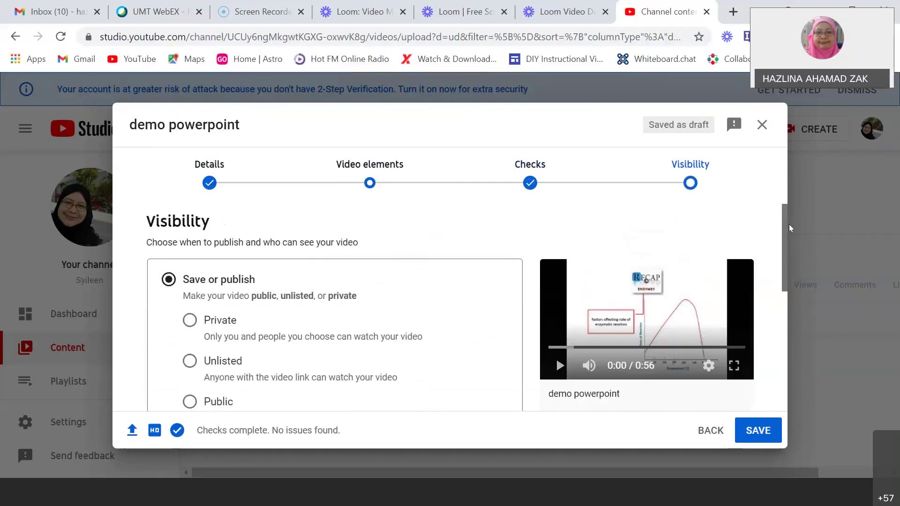
scroll(794, 246, "down", 4)
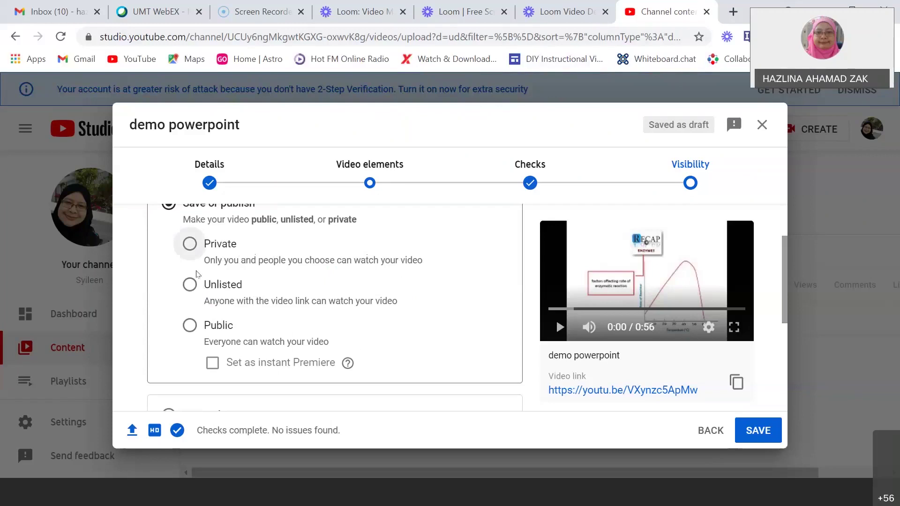
left_click(190, 284)
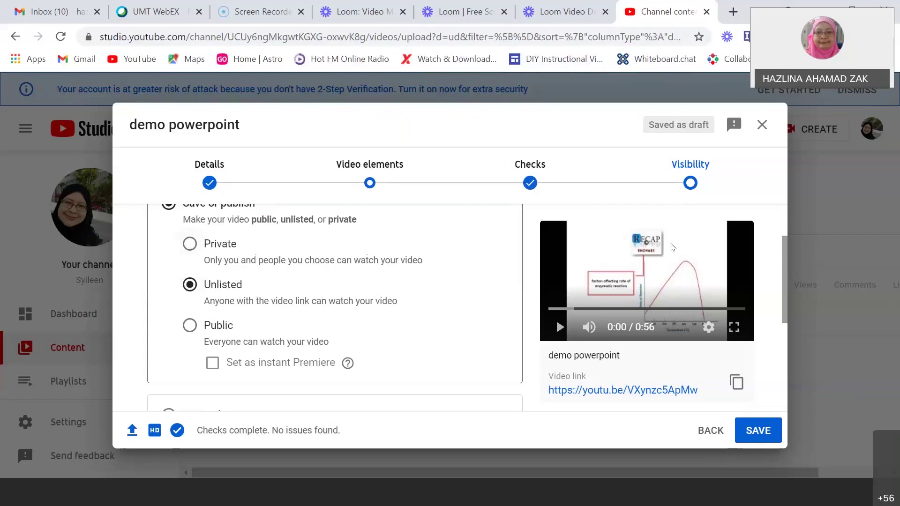
- Schedule the video to go public on Apr 1, 2021 at 12:00 AM, without setting it as a Premiere
left_click_drag(785, 256, 782, 325)
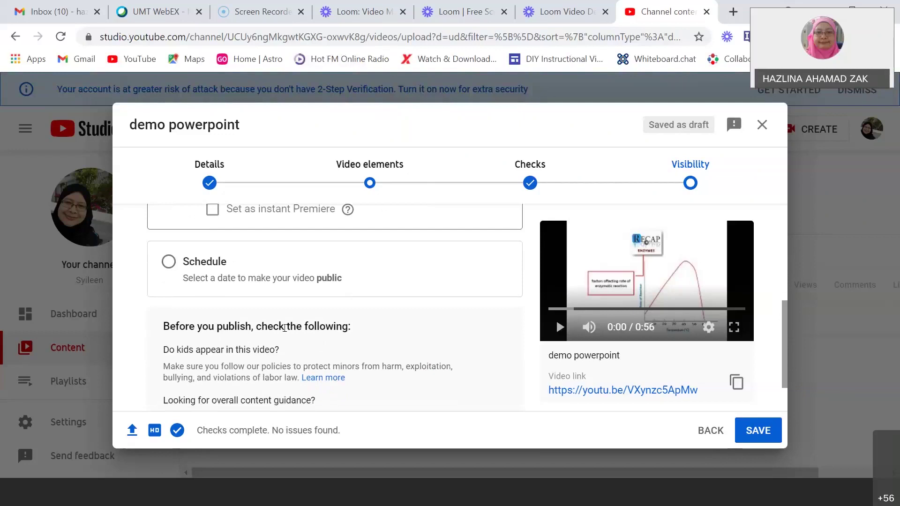
left_click(214, 262)
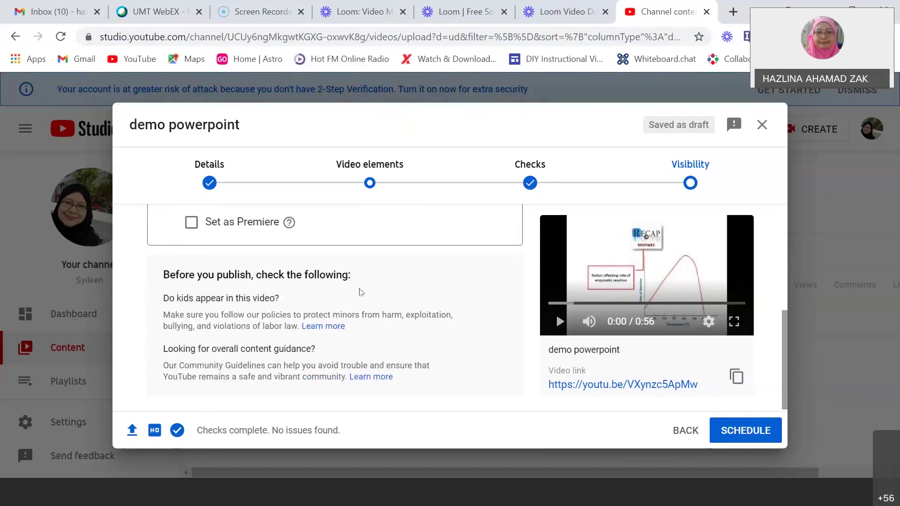
scroll(361, 293, "up", 3)
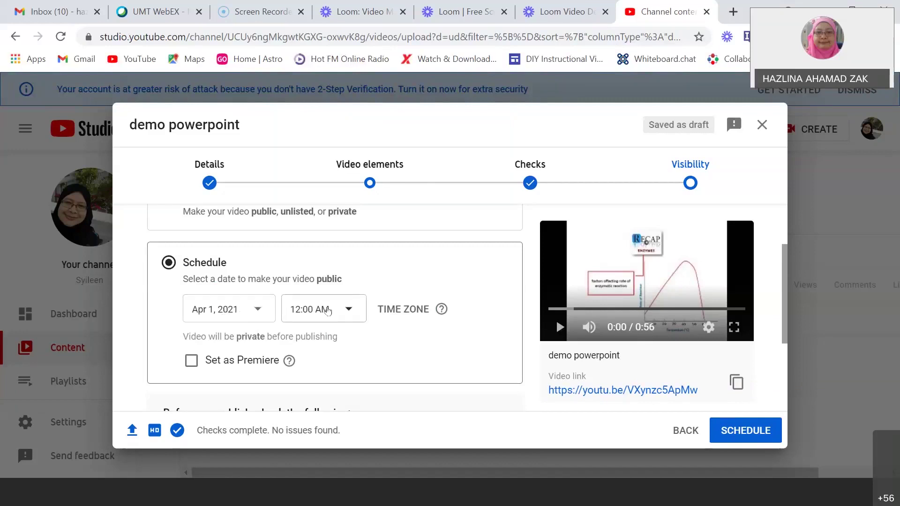
scroll(341, 352, "down", 1)
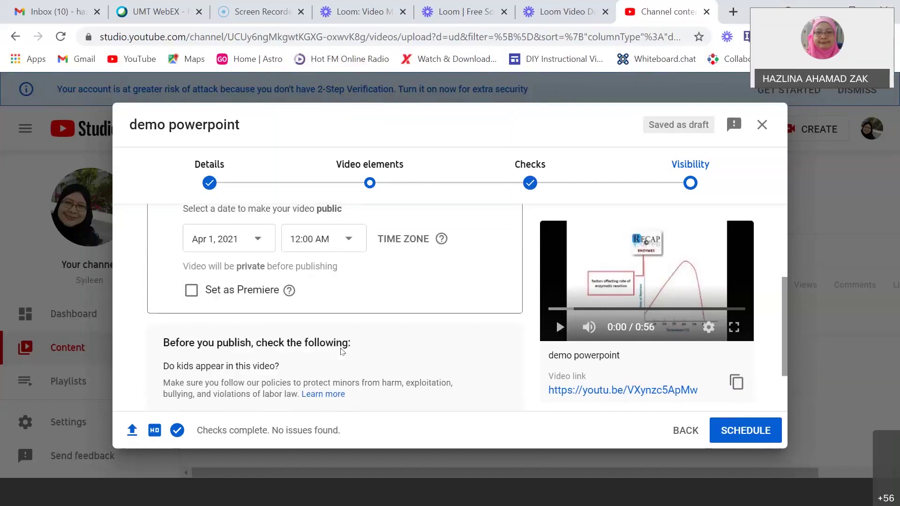
scroll(375, 335, "down", 1)
scroll(375, 335, "up", 1)
scroll(786, 303, "down", 1)
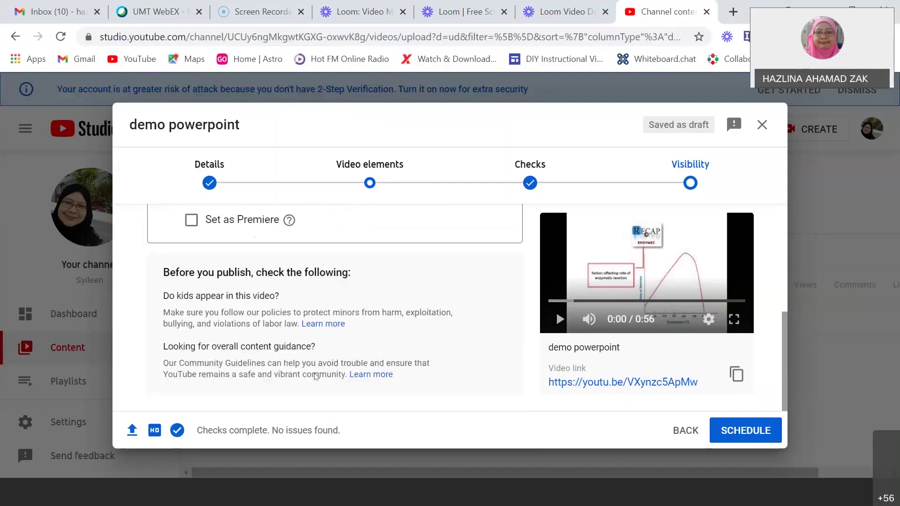
left_click(769, 430)
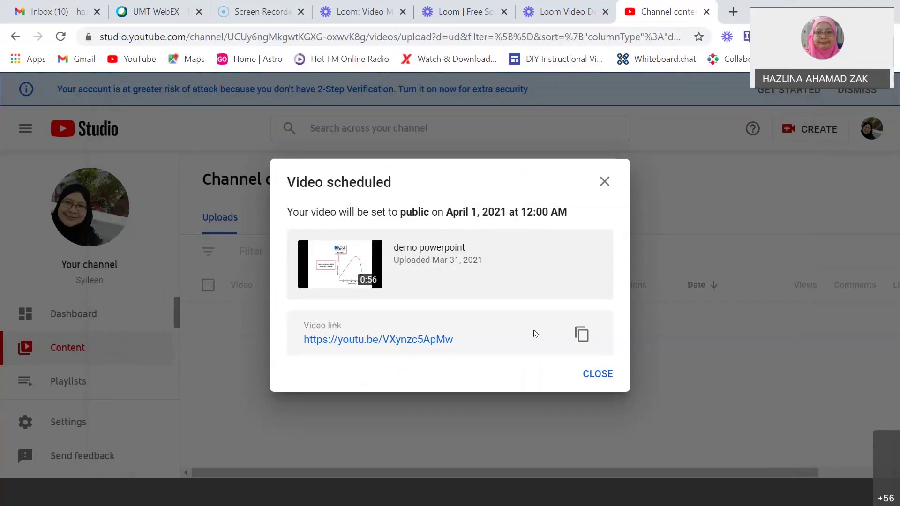
- Copy the scheduled video's link and close the confirmation to return to the channel's uploads
left_click(582, 334)
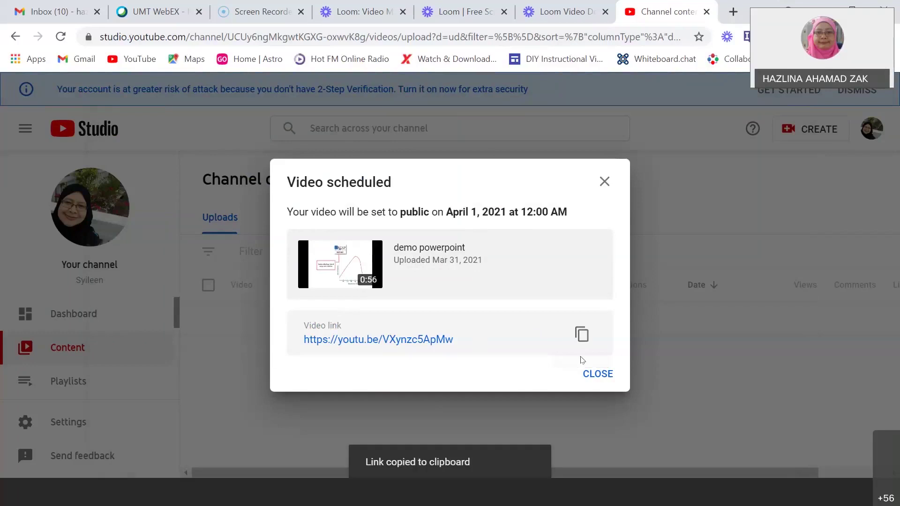
left_click(602, 375)
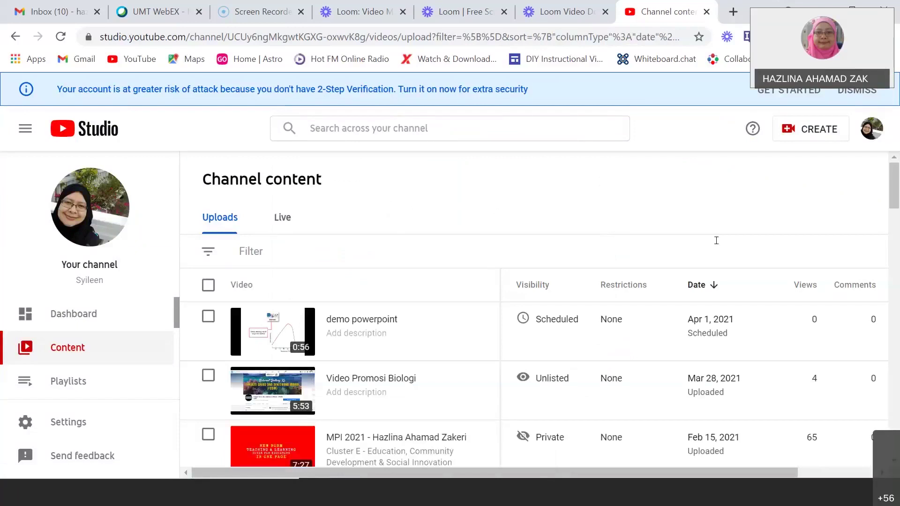
scroll(357, 217, "down", 2)
scroll(356, 217, "up", 2)
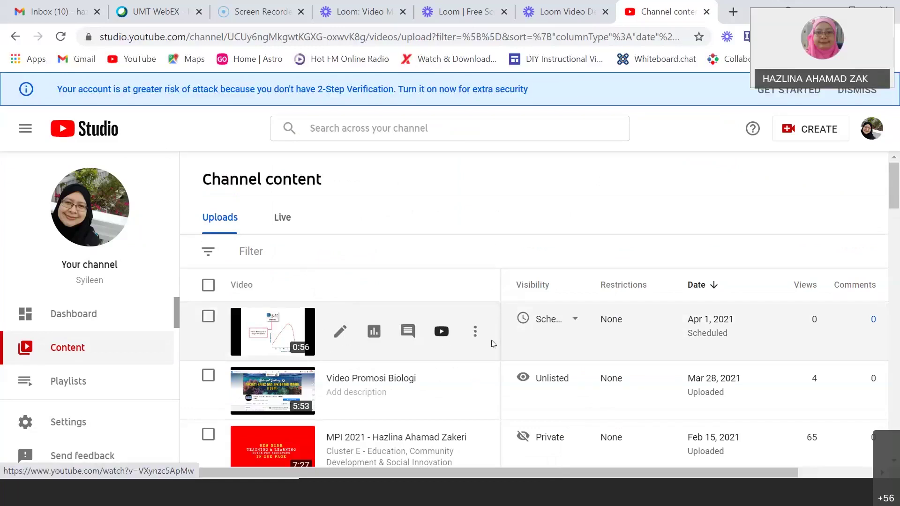
- Open the details of the demo powerpoint video, look over its editable settings, and return to the channel content list
left_click(339, 333)
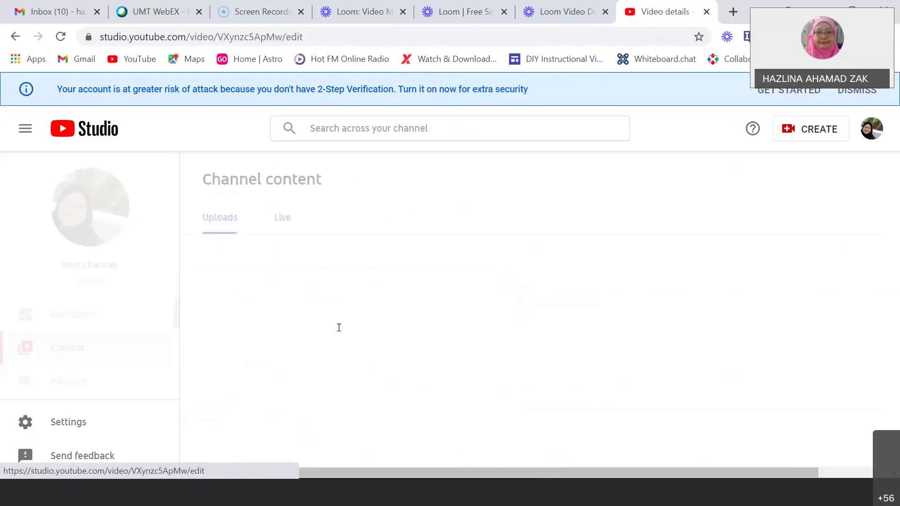
scroll(399, 214, "down", 8)
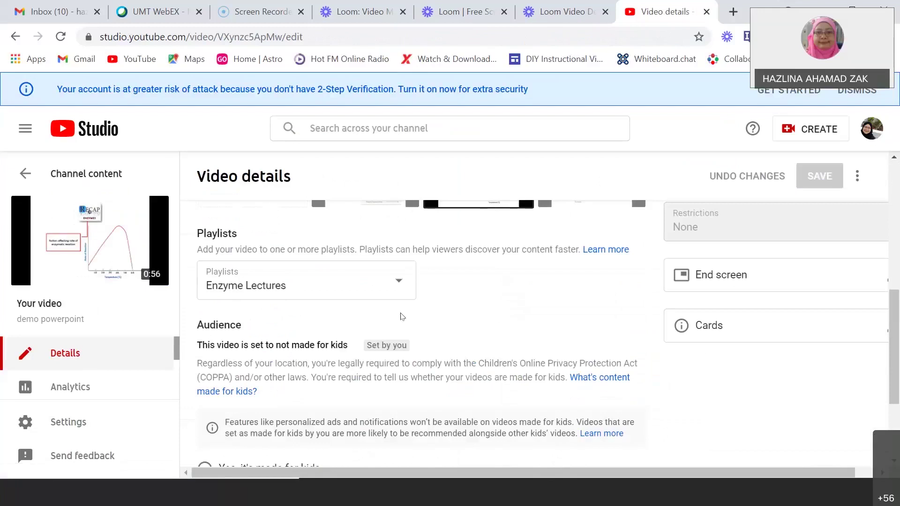
scroll(519, 315, "up", 8)
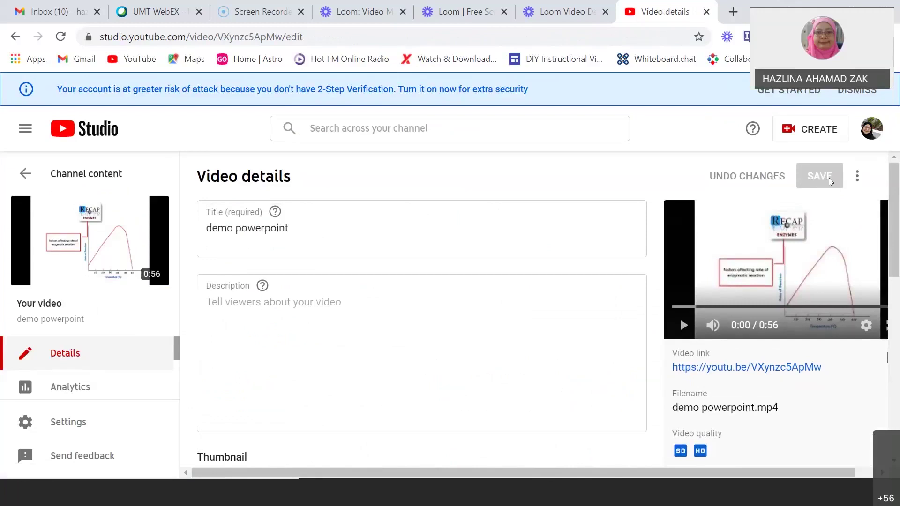
left_click(25, 173)
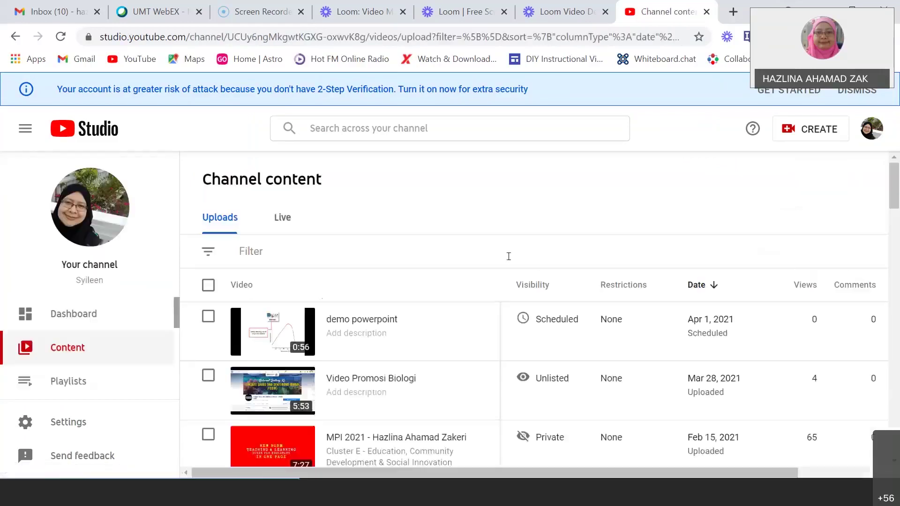
- Review the uploads' visibility, dates, views and comments, plus the demo powerpoint video's additional options and the list's filter choices
scroll(509, 257, "down", 2)
scroll(508, 263, "up", 2)
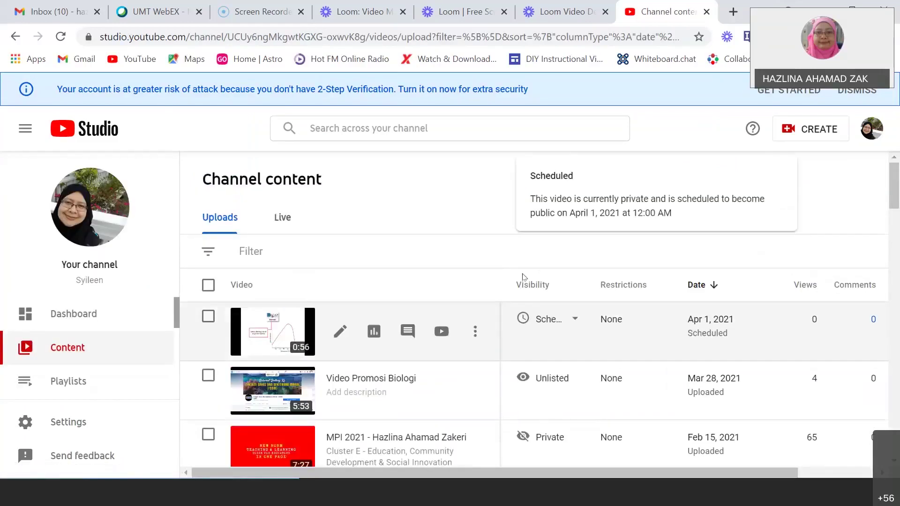
left_click(373, 332)
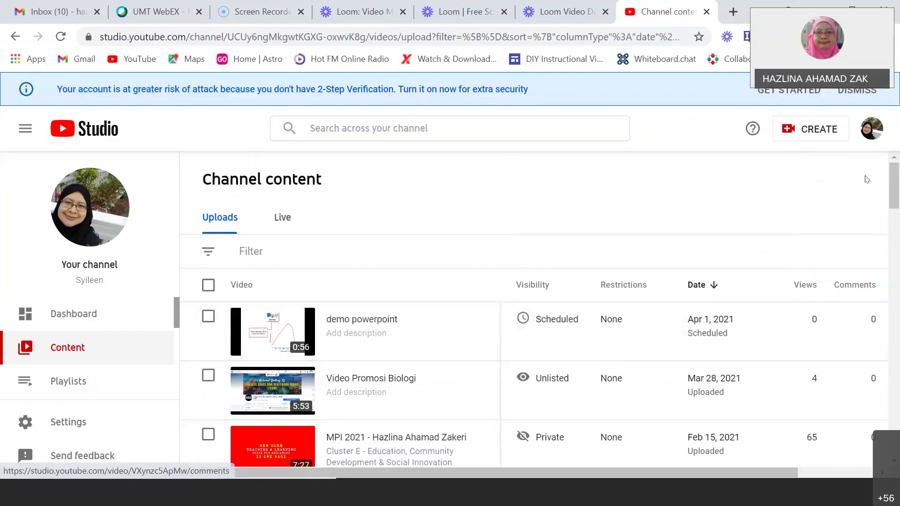
left_click_drag(898, 187, 896, 243)
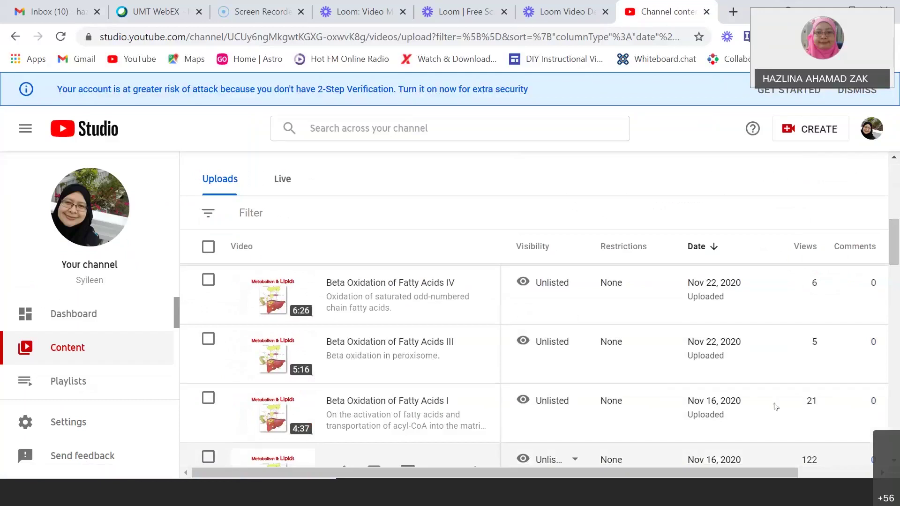
left_click_drag(896, 234, 896, 180)
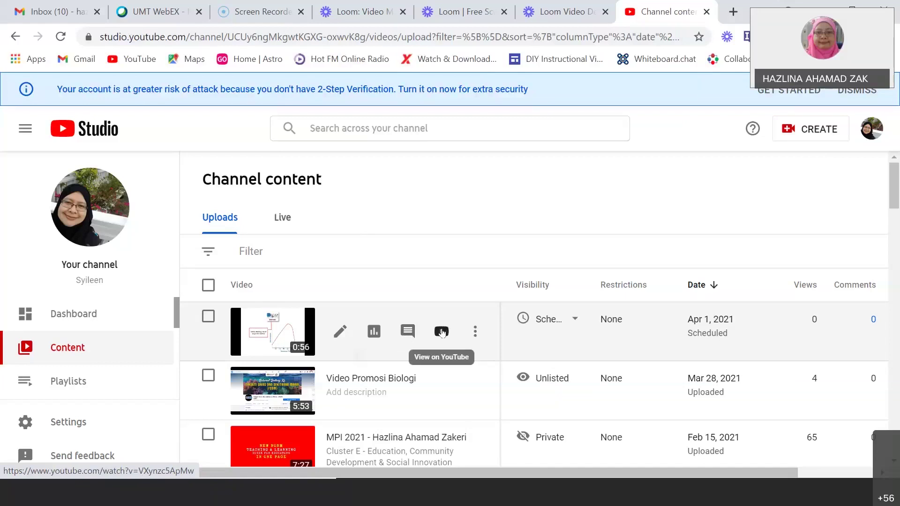
left_click(475, 334)
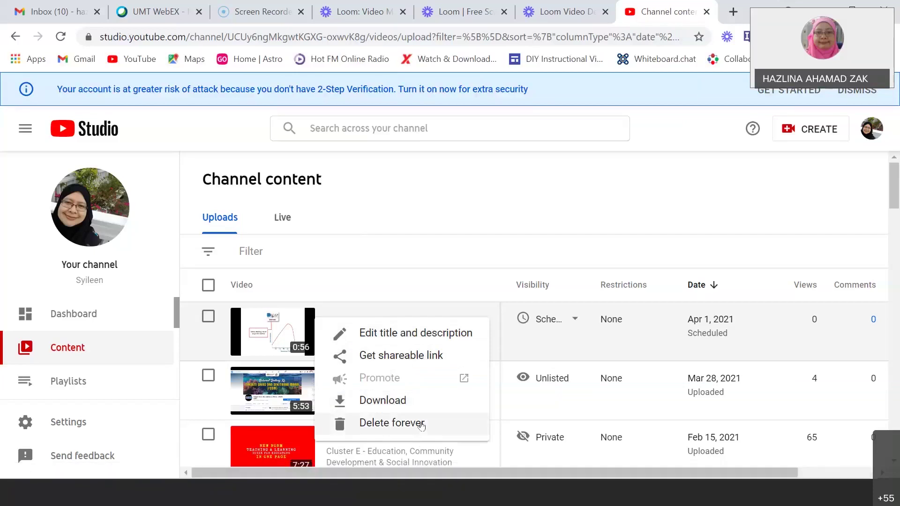
left_click(440, 256)
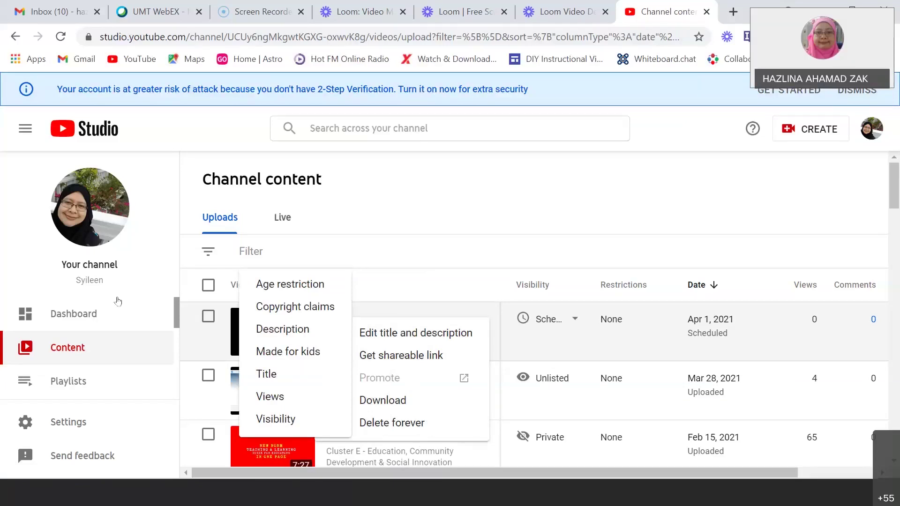
- Open the Enzyme Lectures playlist from the channel's playlists, look over its sharing options, and close them without sharing
left_click(84, 382)
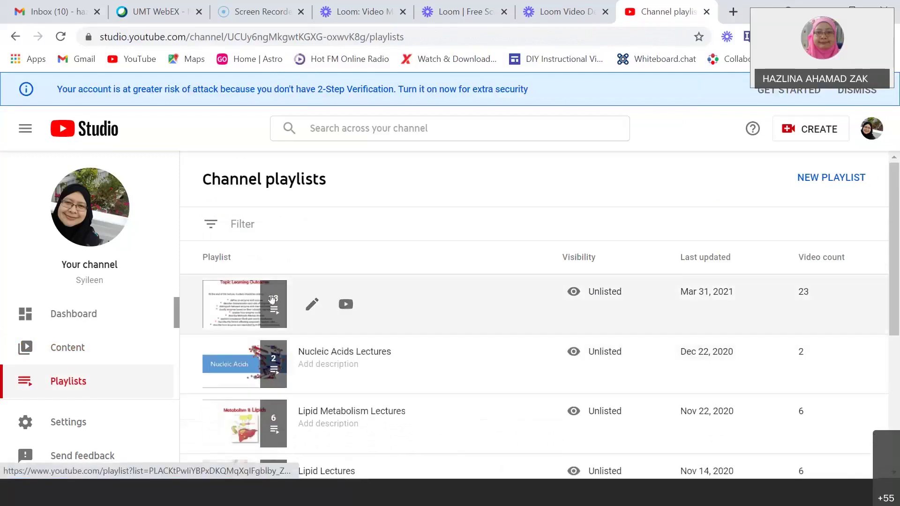
left_click(311, 304)
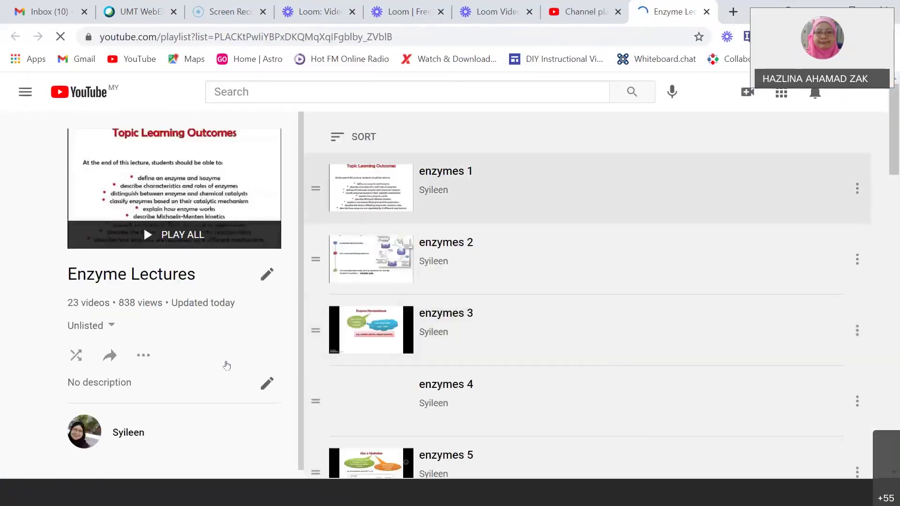
left_click(110, 356)
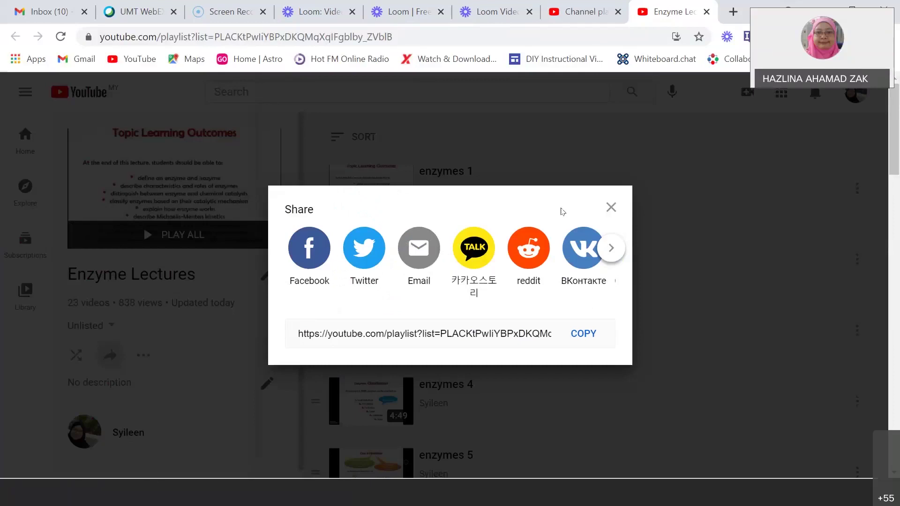
left_click(610, 248)
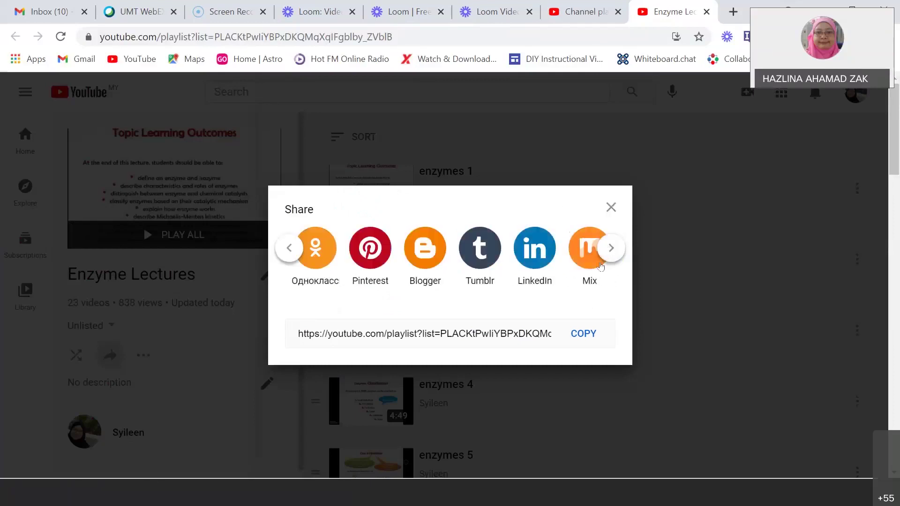
left_click(604, 209)
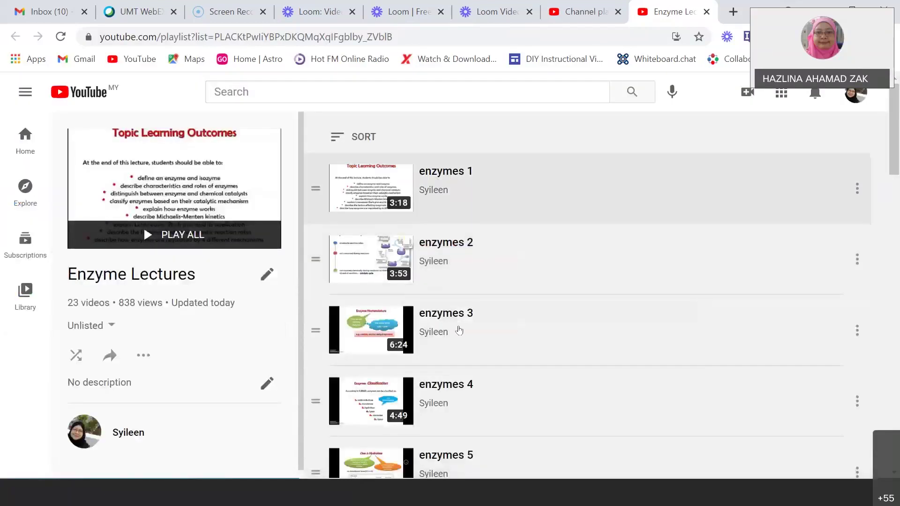
- Look through the order and titles of the videos in the Enzyme Lectures playlist
scroll(459, 327, "down", 3)
scroll(460, 326, "down", 3)
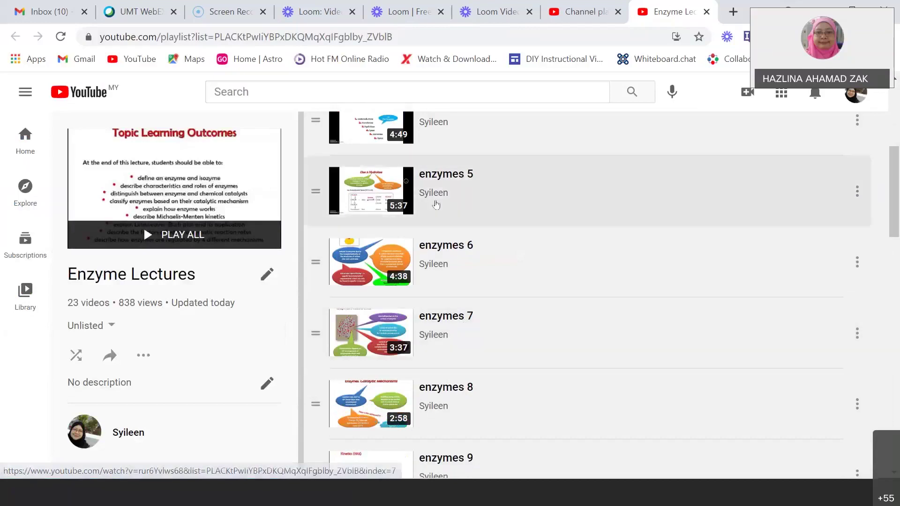
scroll(433, 226, "up", 3)
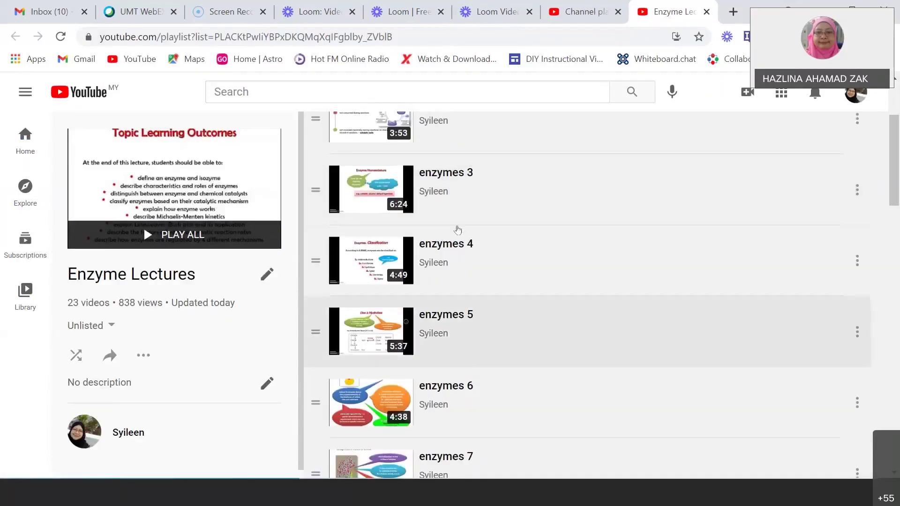
scroll(459, 287, "down", 6)
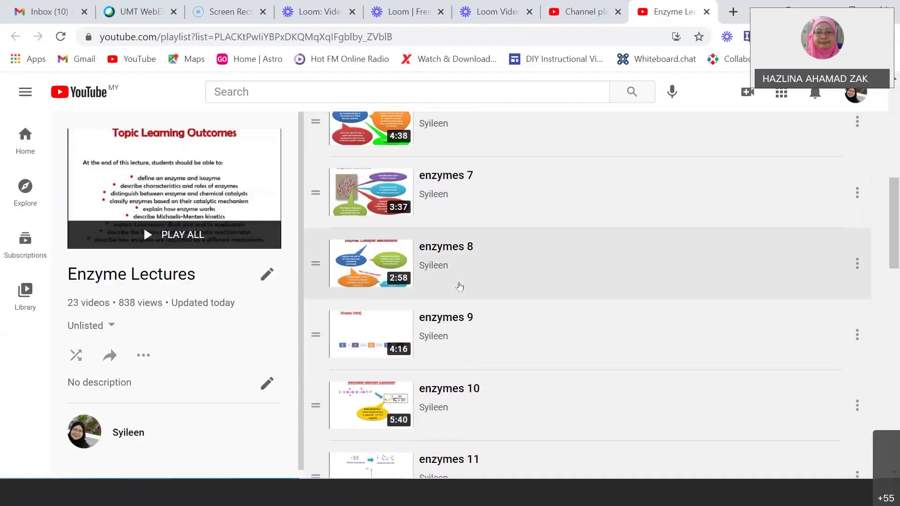